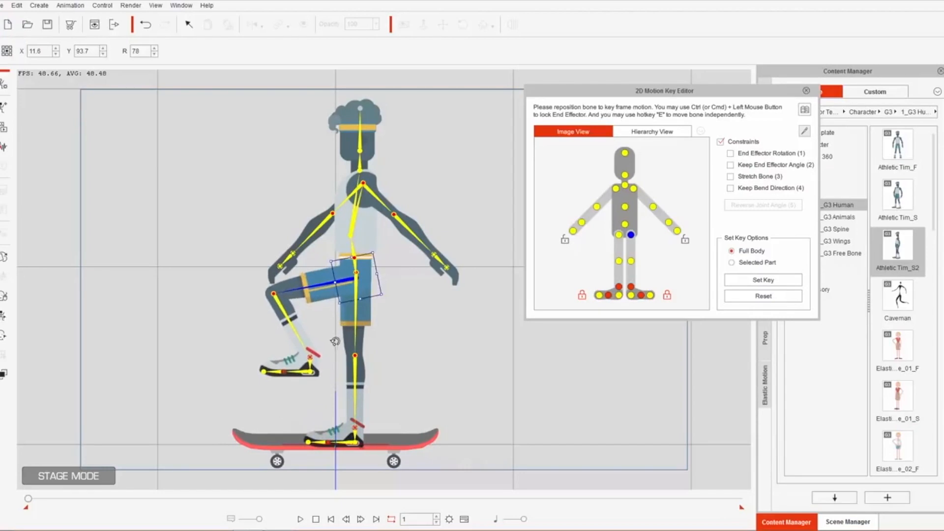
Reset the character's pose, unlock the left foot, and raise the left thigh forward to 93 degrees
click(760, 296)
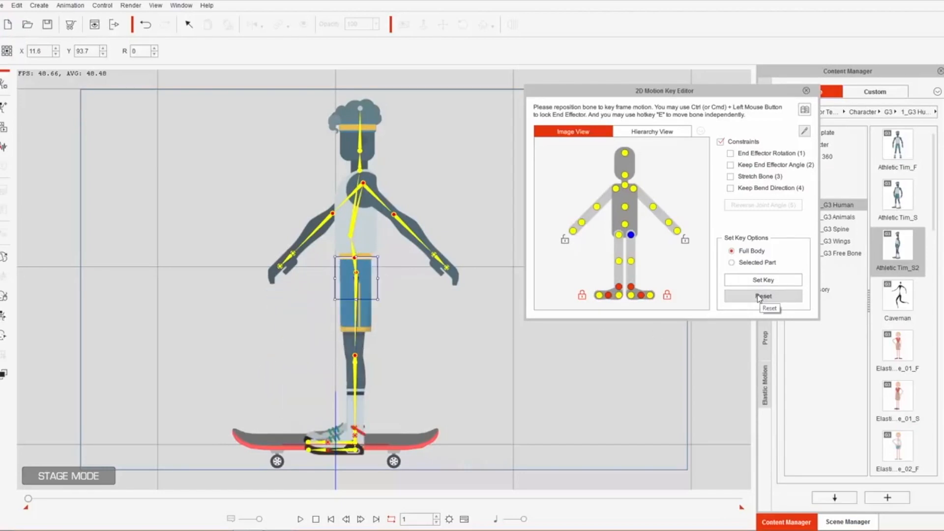
click(667, 296)
drag(382, 301, 323, 309)
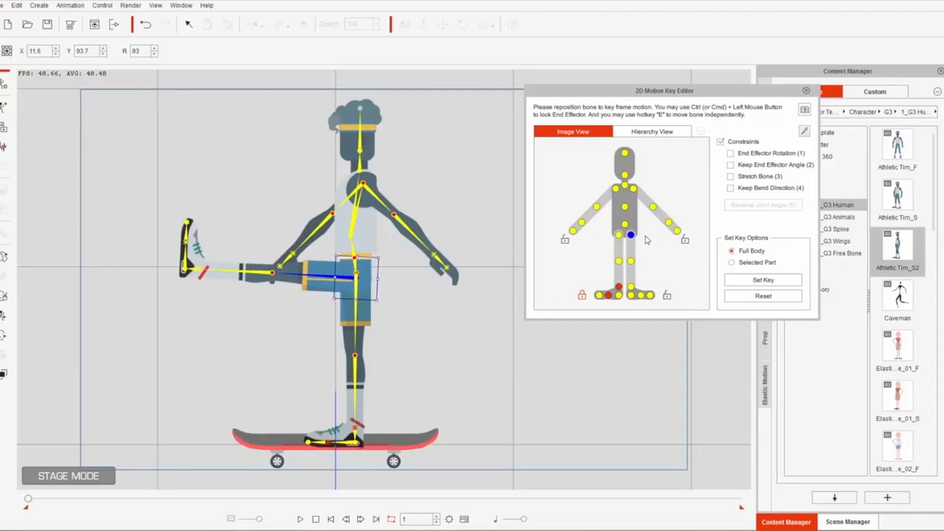
Lower the hip and lean it back to 23 degrees, bend the left shank to 305 degrees, and lift the left thigh slightly
click(624, 224)
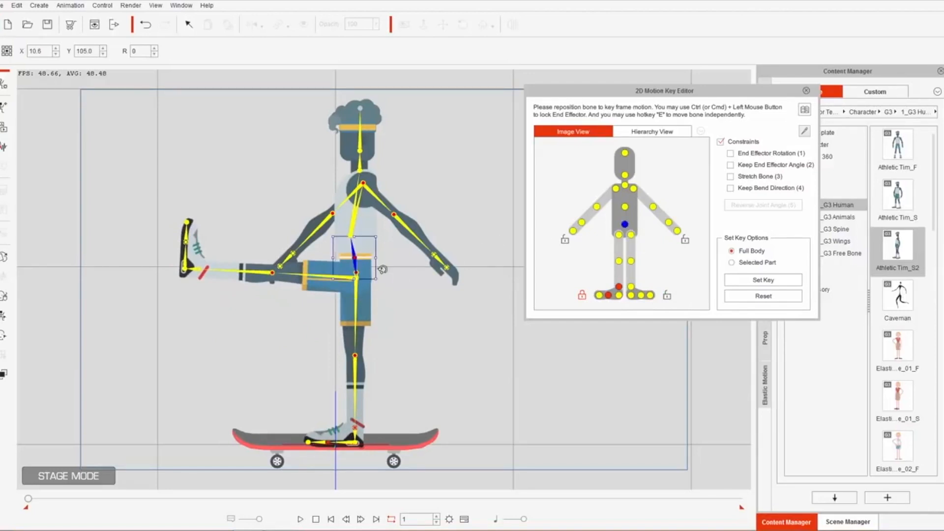
mouse_move(381, 269)
mouse_down()
mouse_move(363, 269)
mouse_move(387, 279)
mouse_up()
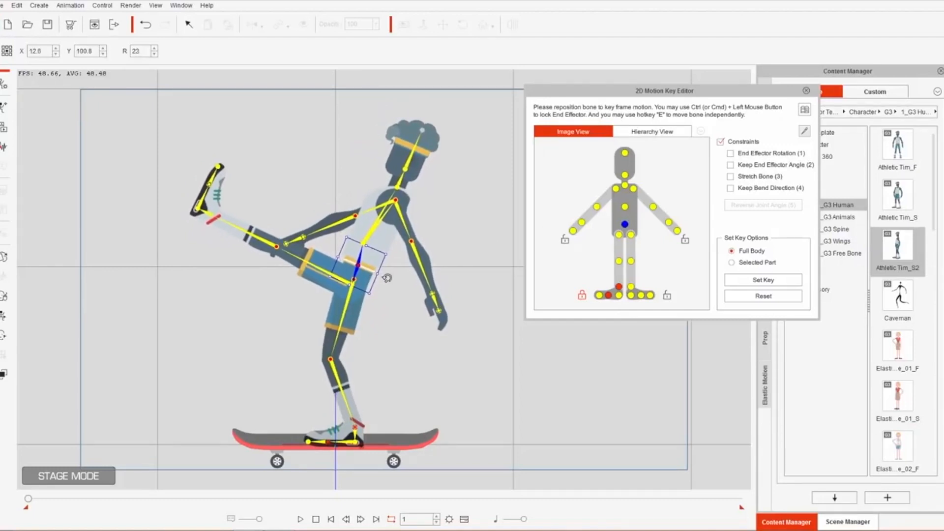
click(253, 236)
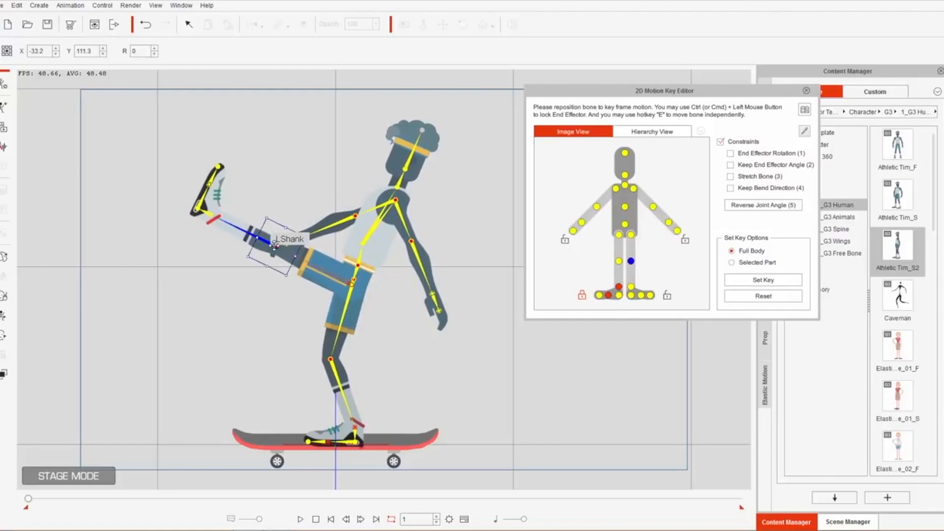
drag(294, 274, 307, 248)
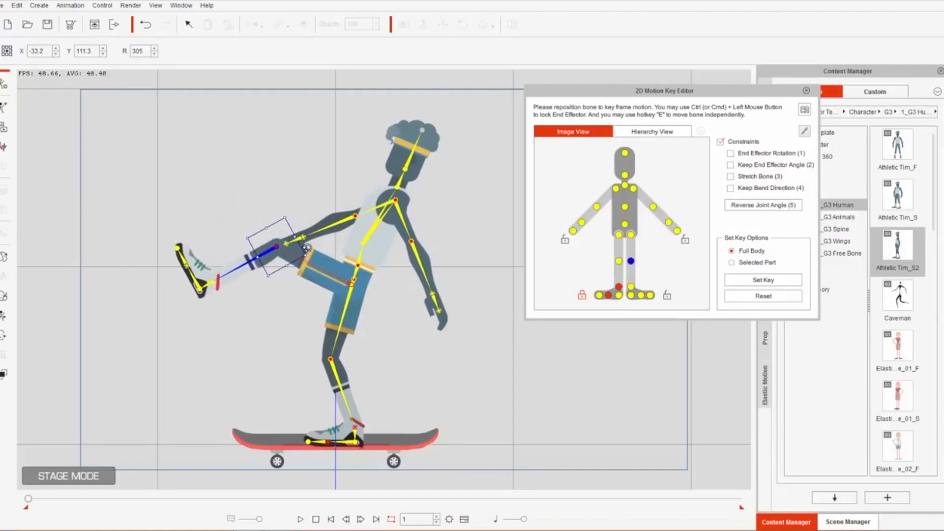
click(338, 279)
drag(373, 308, 368, 310)
click(278, 253)
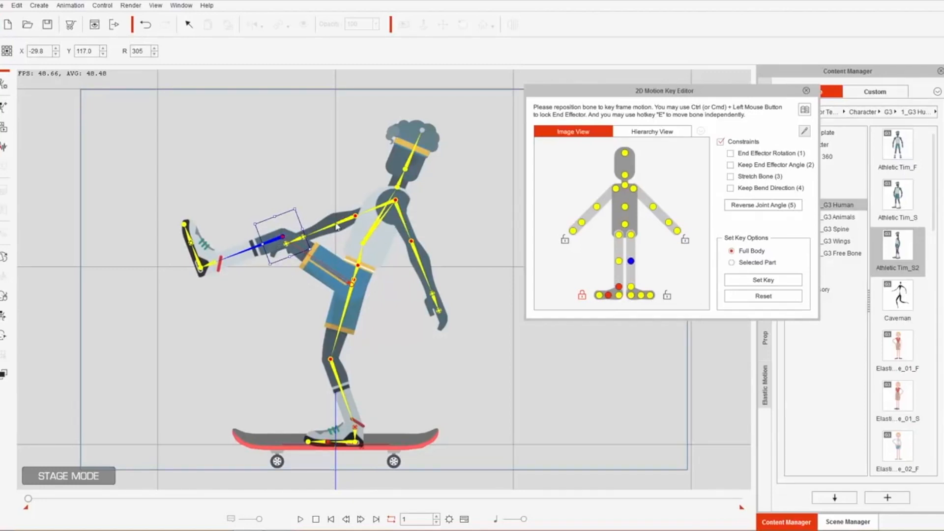
Raise the right arm in front of the torso to 52 degrees, with its forearm bent upward to 72 degrees
click(376, 208)
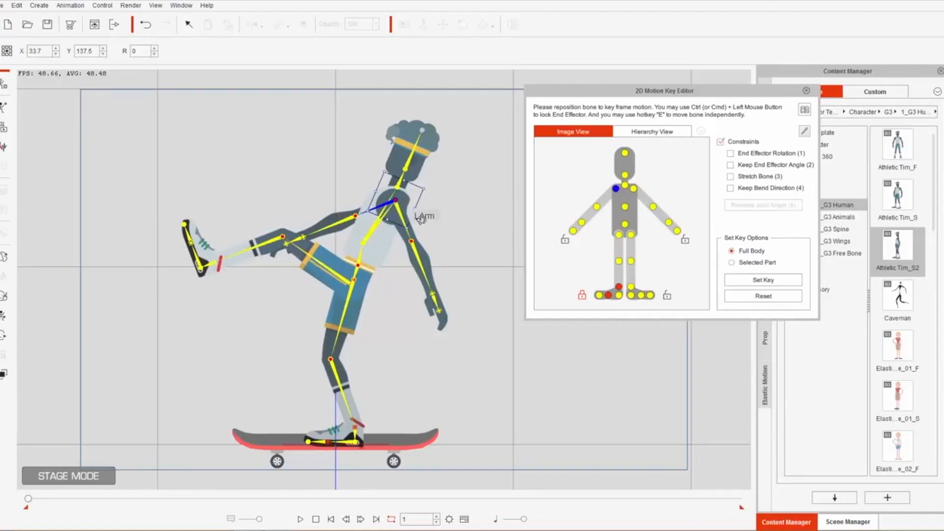
drag(412, 223, 343, 193)
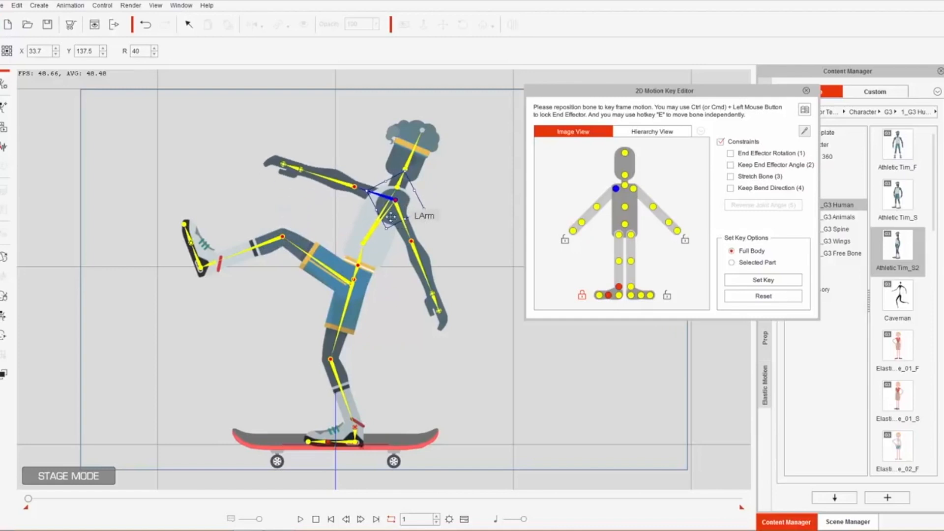
click(343, 192)
drag(358, 216, 297, 212)
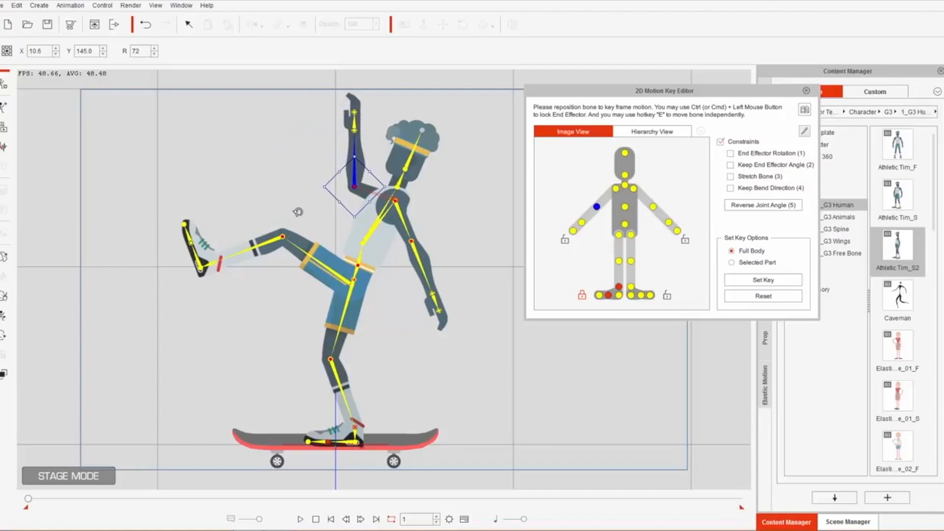
click(389, 201)
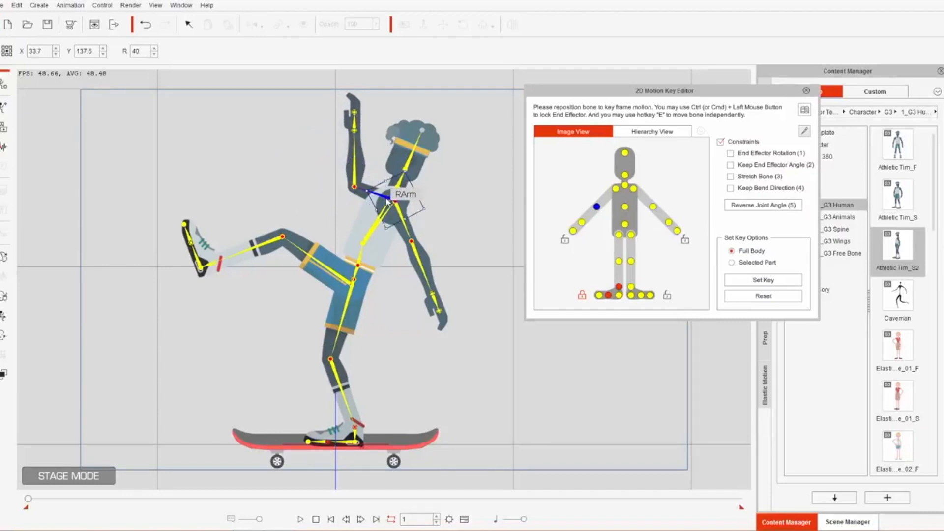
drag(394, 232, 386, 233)
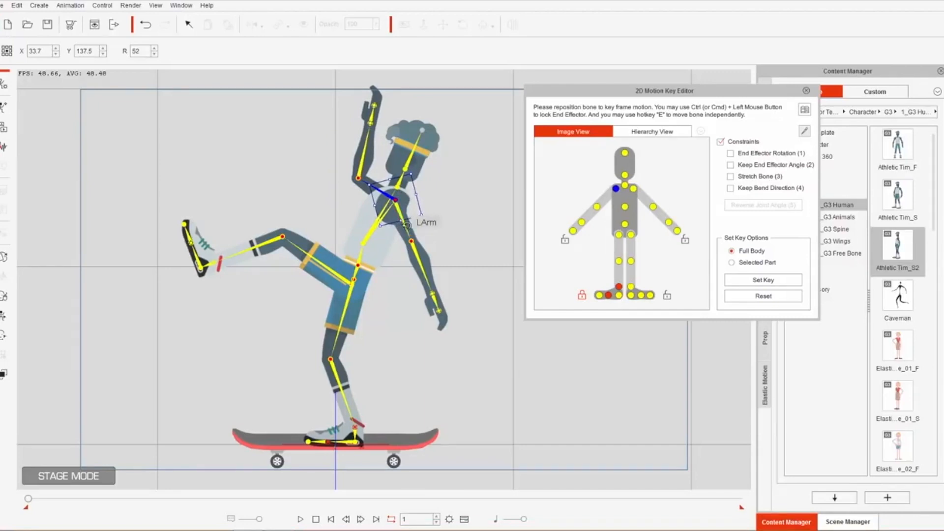
Raise the left arm out behind the torso with its forearm angled down, and readjust the right upper arm to 33 degrees
click(408, 228)
drag(418, 221, 438, 195)
click(452, 204)
drag(455, 228, 412, 241)
click(381, 191)
drag(422, 187, 420, 175)
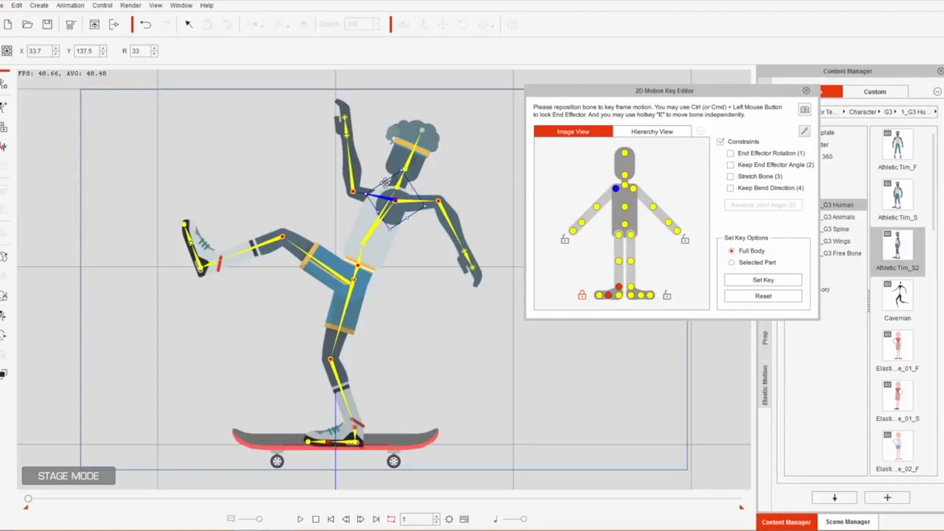
Show the timeline, go to frame 10, and bring the hip nearly upright to 6 degrees
click(464, 518)
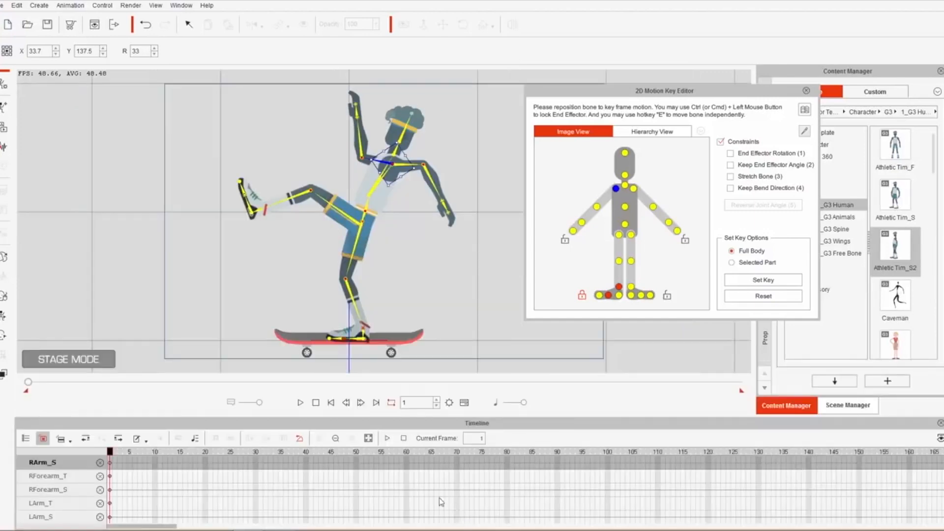
drag(143, 453, 158, 456)
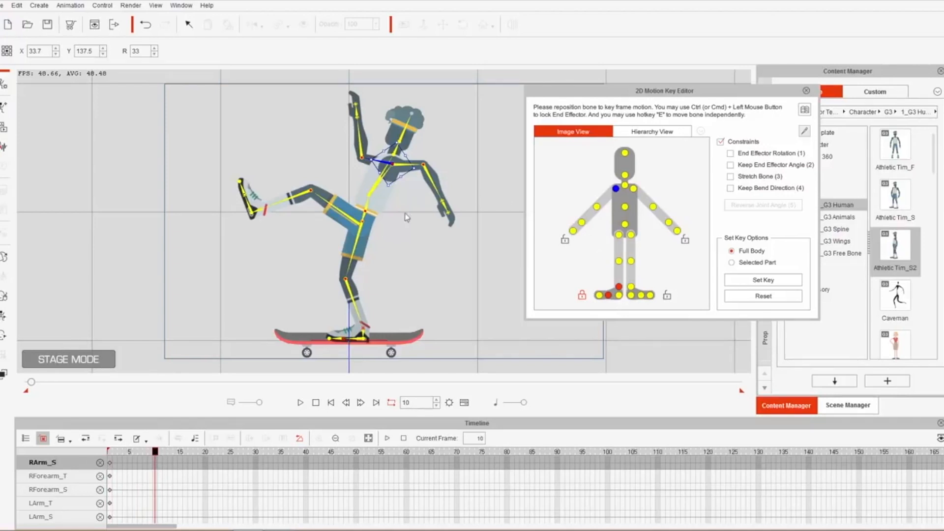
click(624, 227)
drag(383, 227, 377, 211)
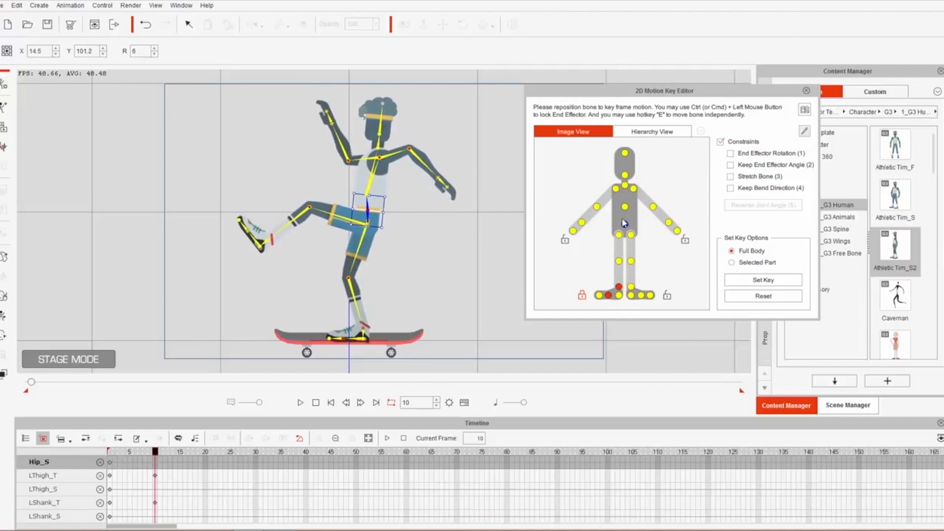
At frame 10, lower the left leg beside the standing leg, with the thigh at 0 degrees and the shank at 350 degrees
click(631, 234)
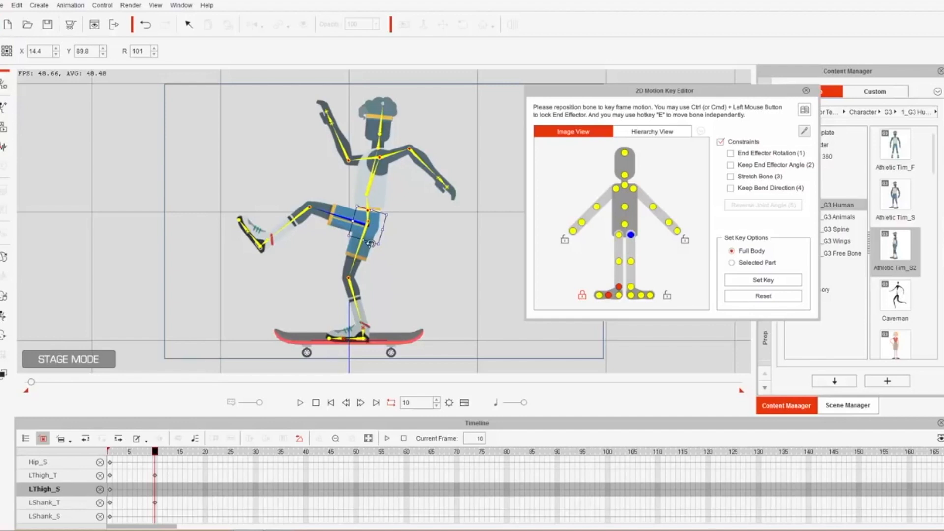
drag(386, 242, 395, 183)
click(369, 298)
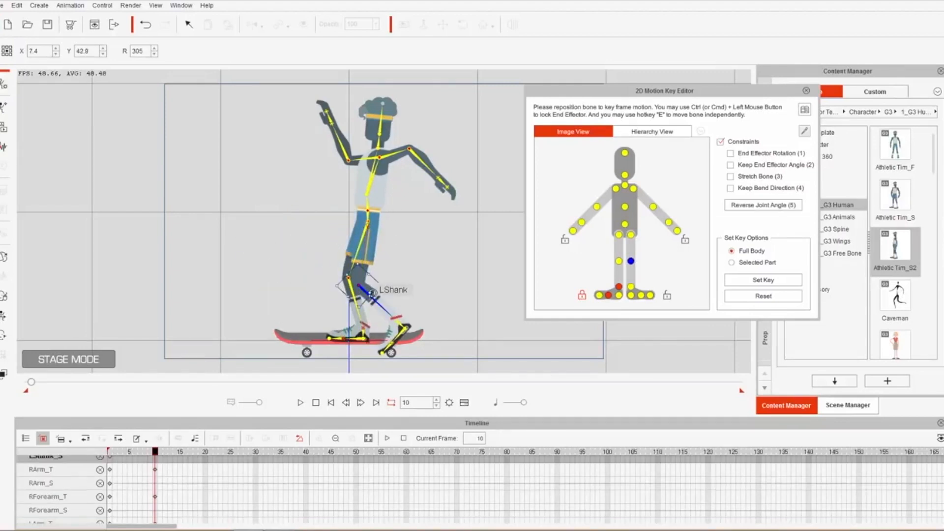
drag(384, 294, 367, 302)
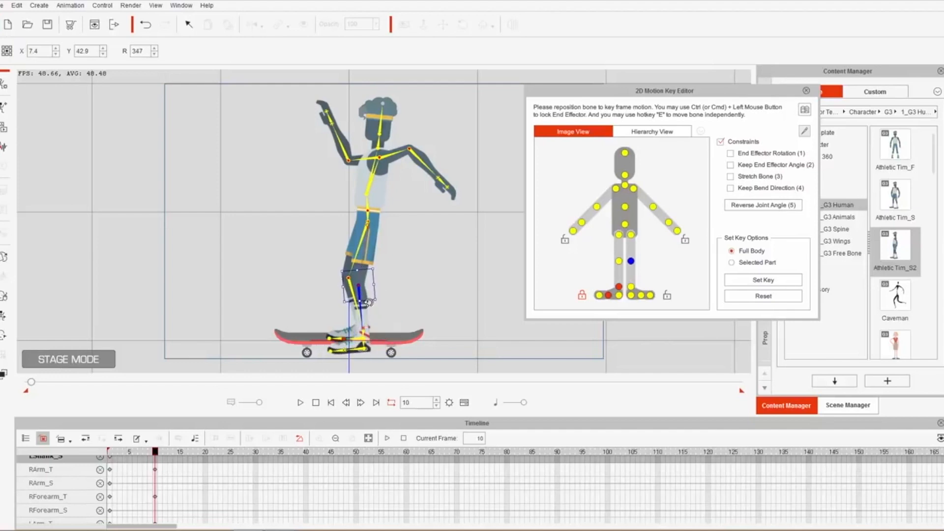
click(375, 254)
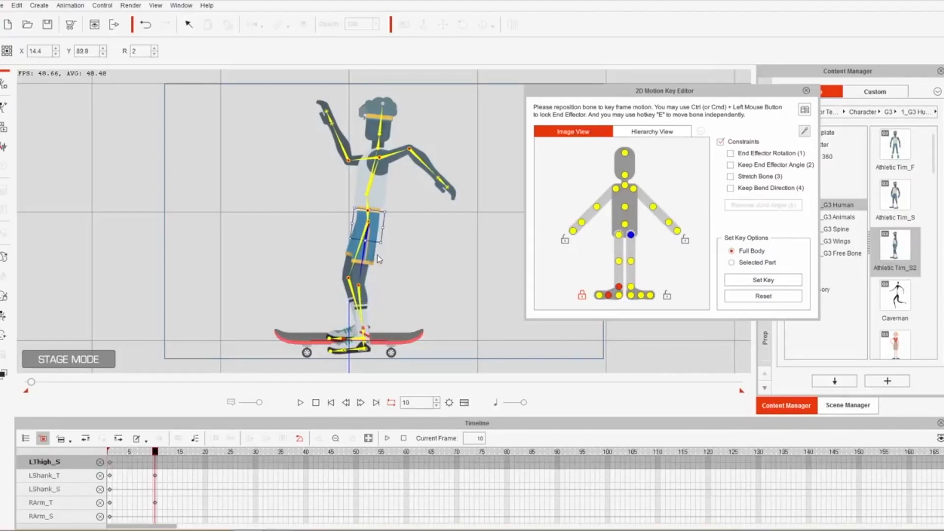
drag(386, 244, 385, 246)
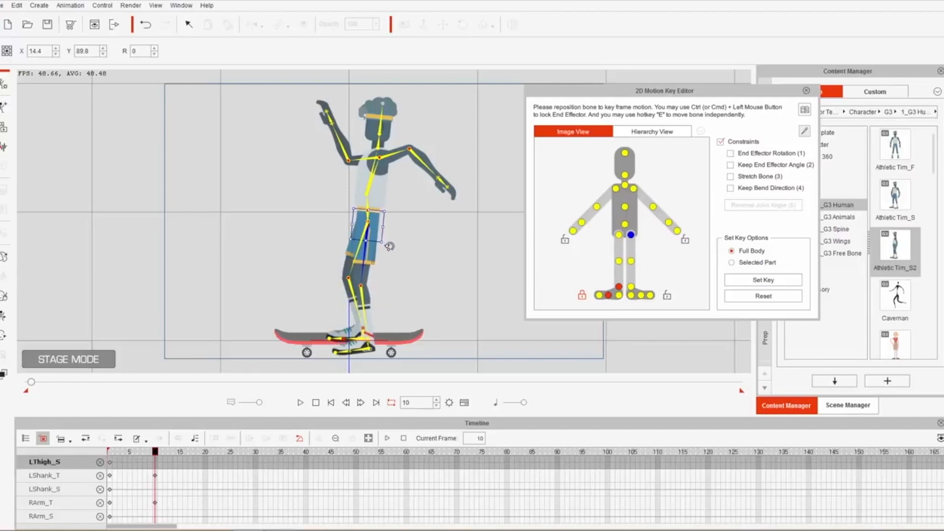
click(365, 297)
drag(383, 299, 384, 300)
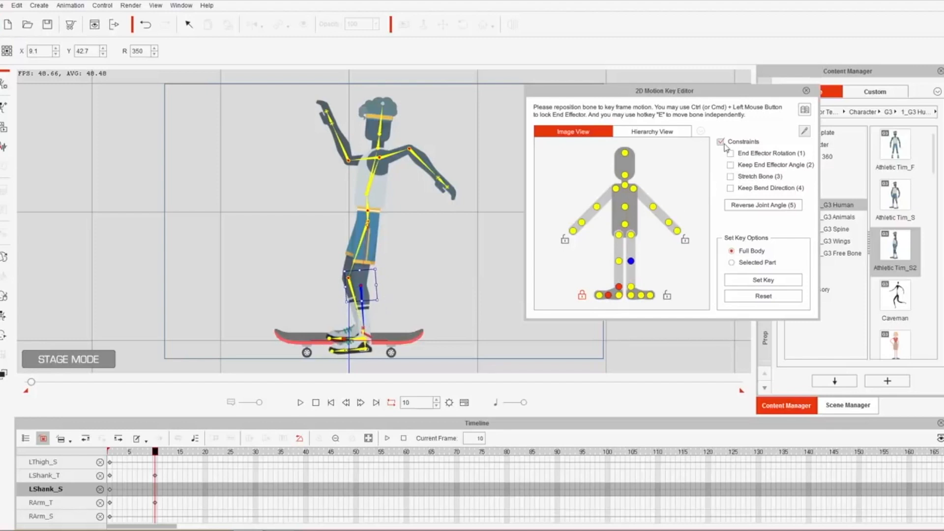
Enable the Stretch Bone constraint and pull the left foot down to the ground below the skateboard
click(730, 177)
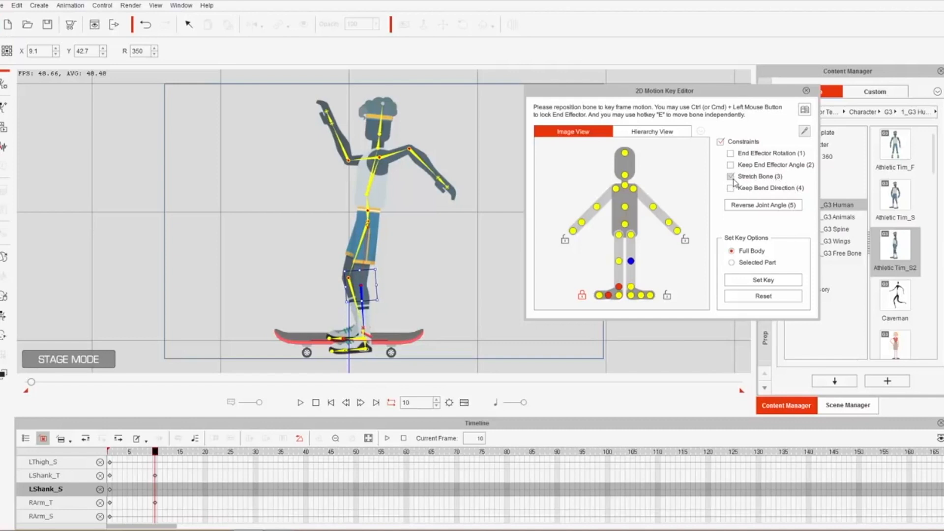
click(631, 295)
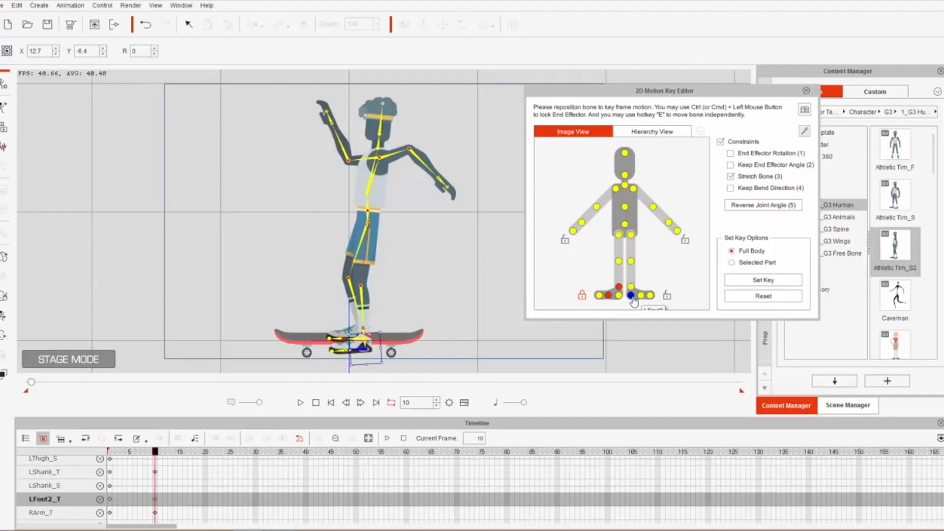
drag(368, 348, 369, 358)
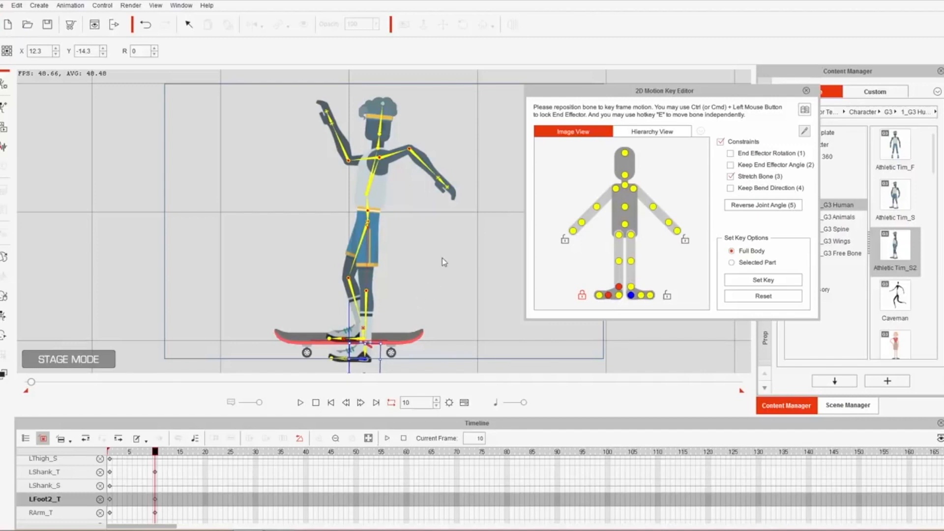
Lower the right arm along the body at frame 10, with the upper arm at 334 degrees and the forearm at 356 degrees
click(368, 160)
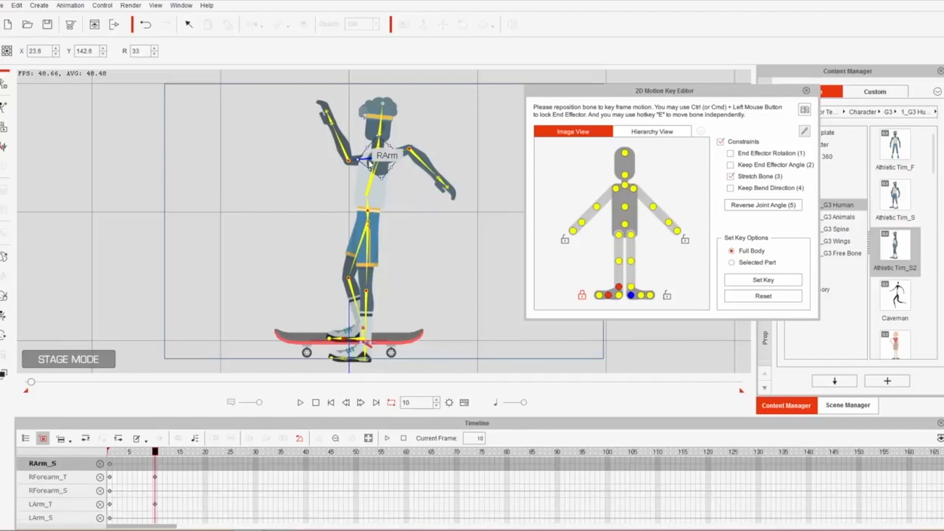
drag(393, 170, 389, 146)
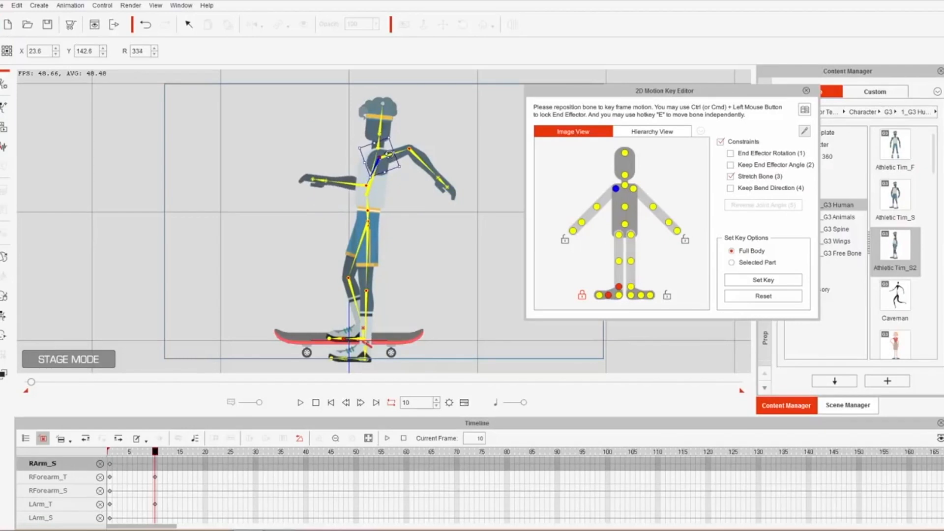
click(362, 186)
drag(389, 194, 392, 157)
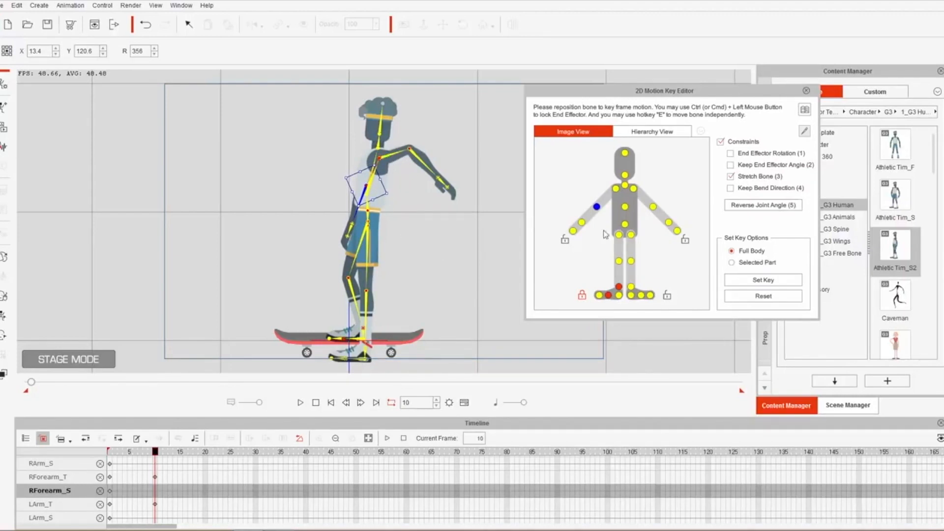
Straighten the hip to 1 degree and lower the left arm, with the forearm at 42 degrees and the upper arm at 25 degrees
click(624, 225)
drag(393, 203, 372, 205)
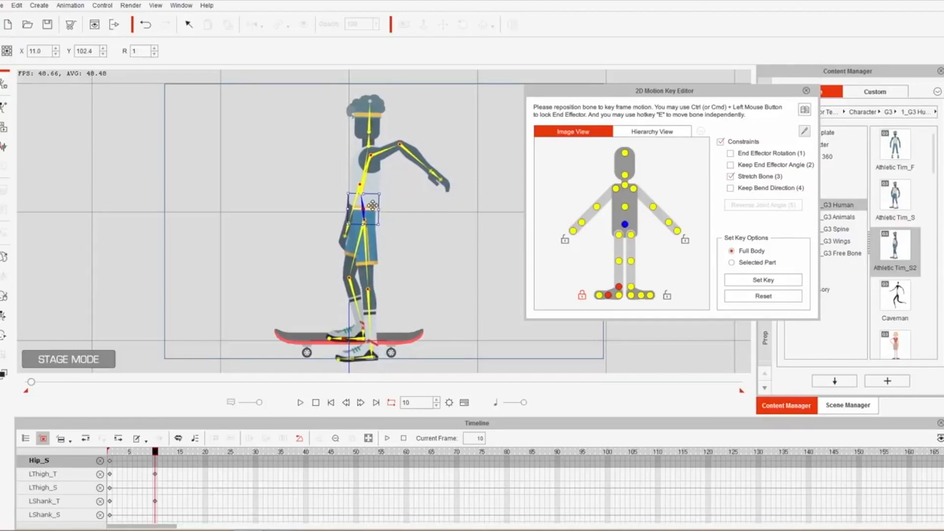
click(633, 188)
drag(389, 173, 405, 203)
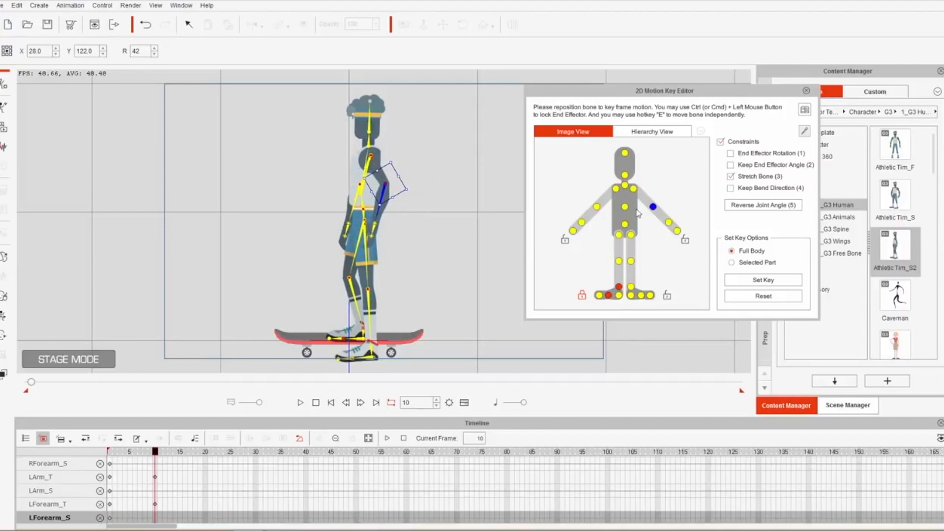
click(633, 190)
drag(390, 173, 385, 178)
Go to frame 20 and lean the hip forward to 335 degrees
click(135, 452)
drag(135, 451, 205, 451)
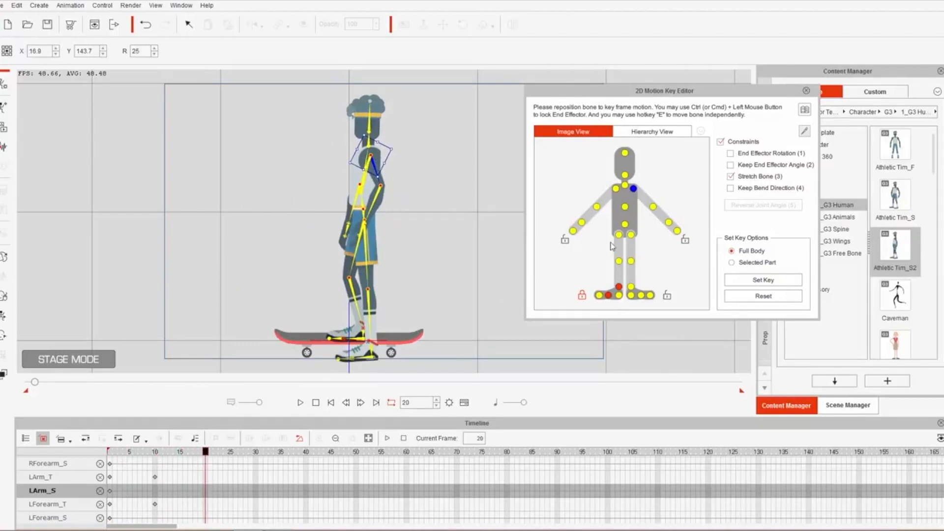
click(625, 229)
drag(386, 217, 392, 204)
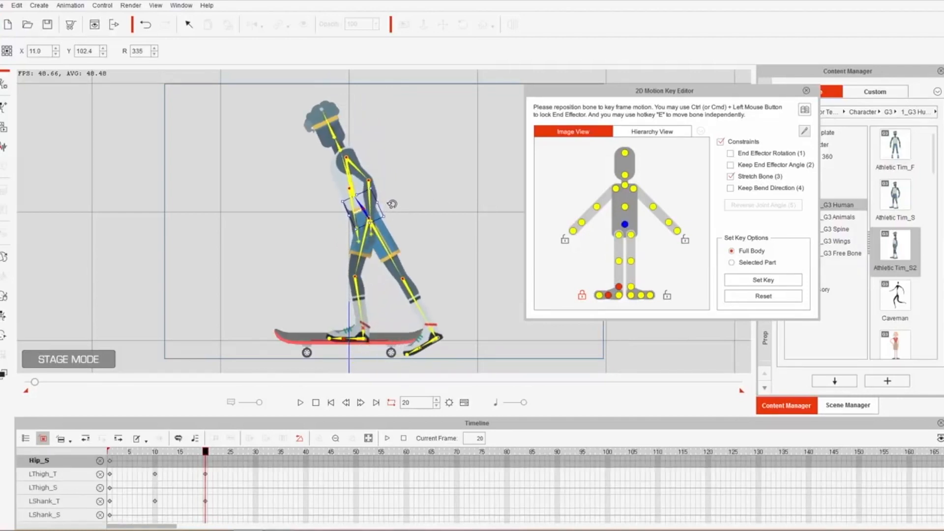
Swing the left leg up behind the body at frame 20, with the shank at 303 degrees and the foot at 333 degrees
click(389, 235)
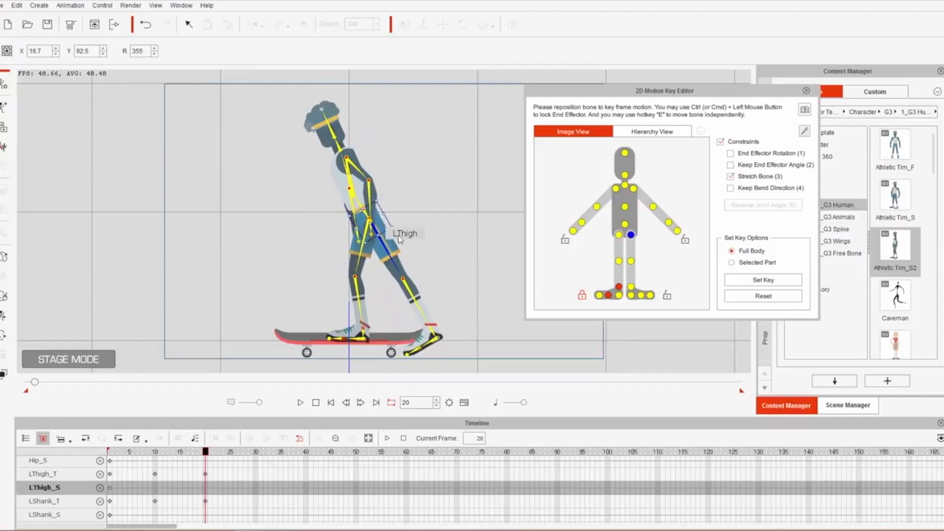
drag(395, 231, 444, 181)
click(467, 223)
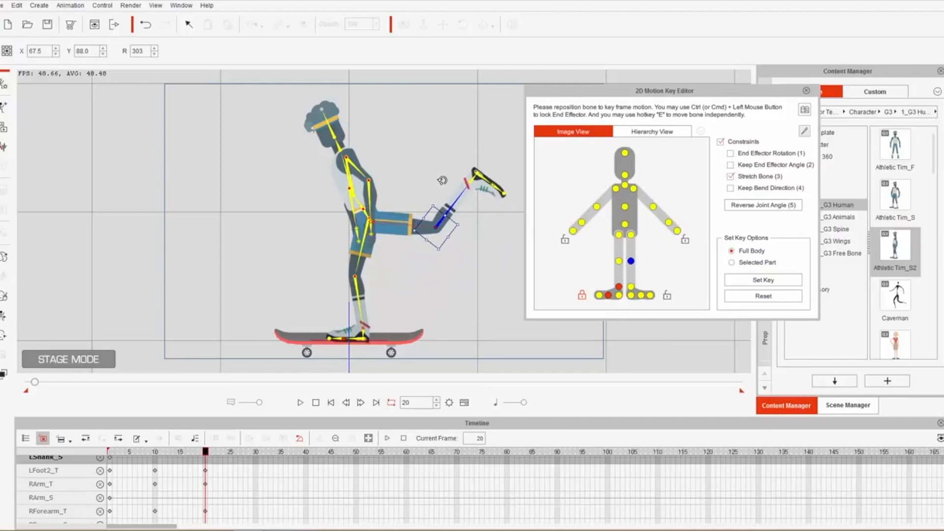
click(483, 180)
drag(499, 161, 498, 141)
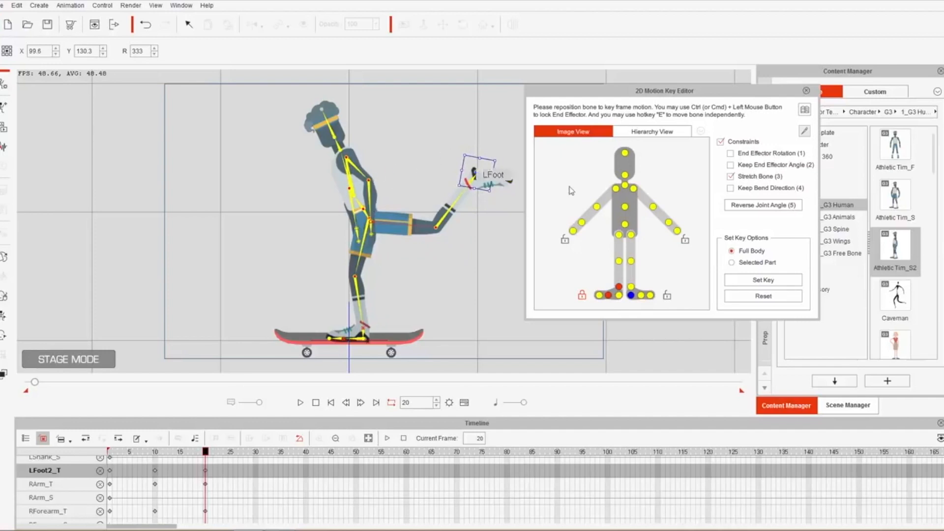
Swing the right arm out behind the body at frame 20, with the upper arm at 268 degrees and the forearm at 318 degrees
click(615, 188)
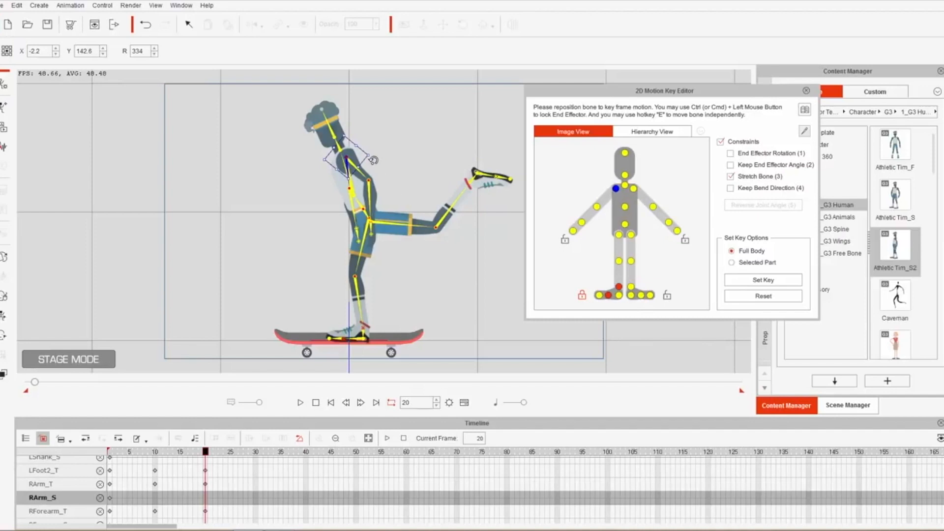
drag(373, 157, 364, 126)
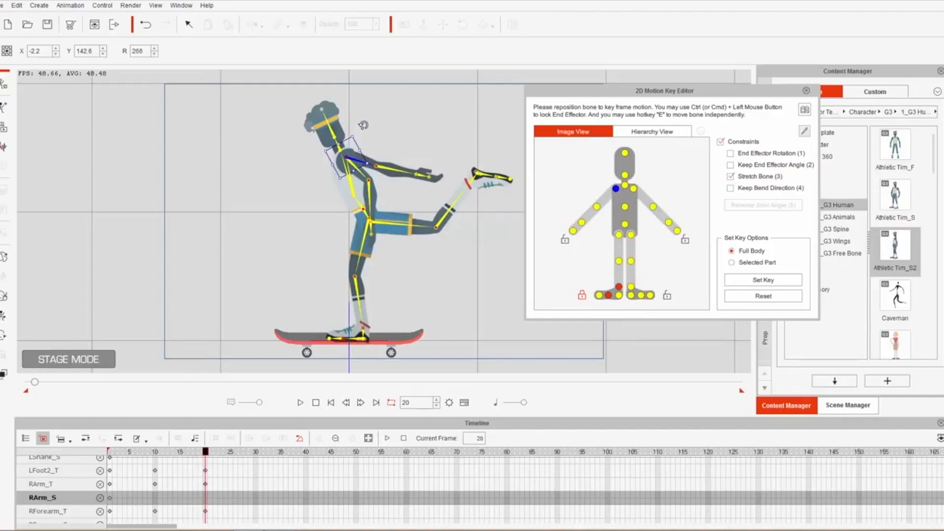
click(393, 160)
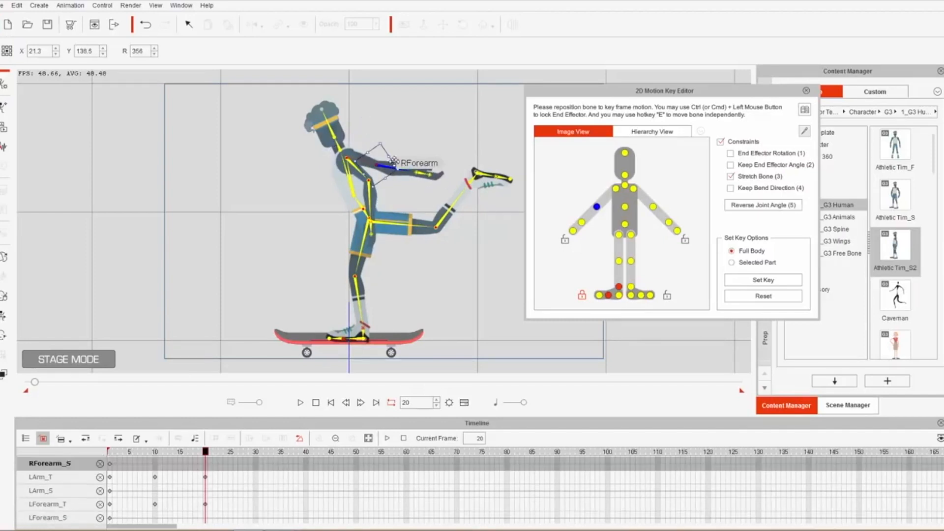
drag(396, 153, 389, 136)
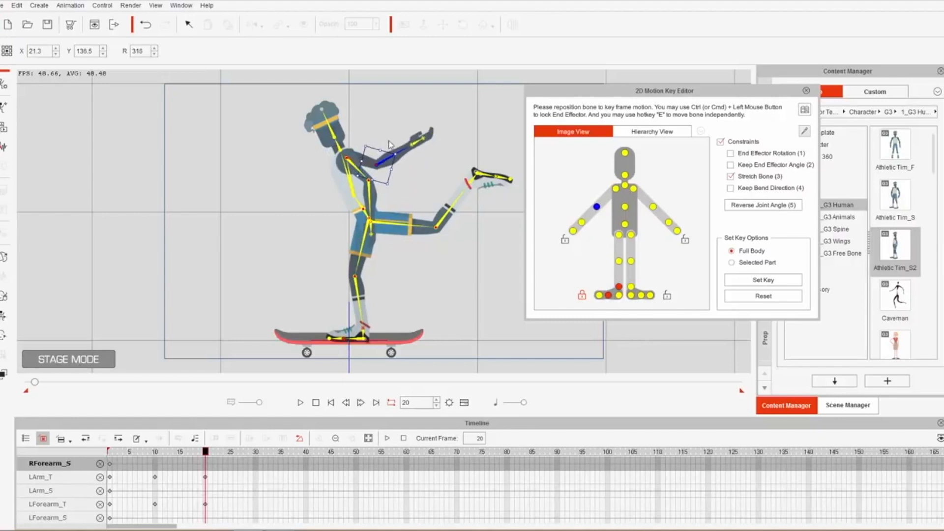
Raise the left arm in front of the body at frame 20, bending the forearm up and rotating the upper arm to 154 degrees
click(633, 189)
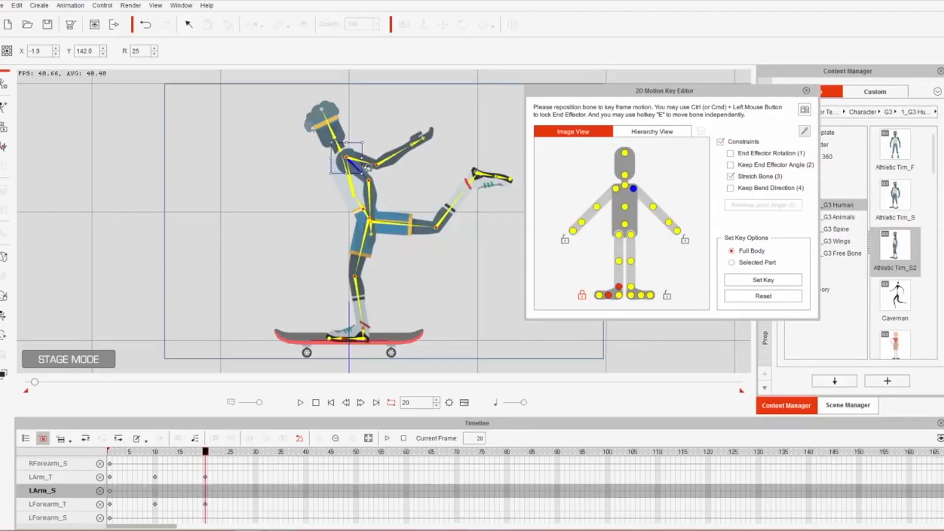
drag(367, 167, 326, 183)
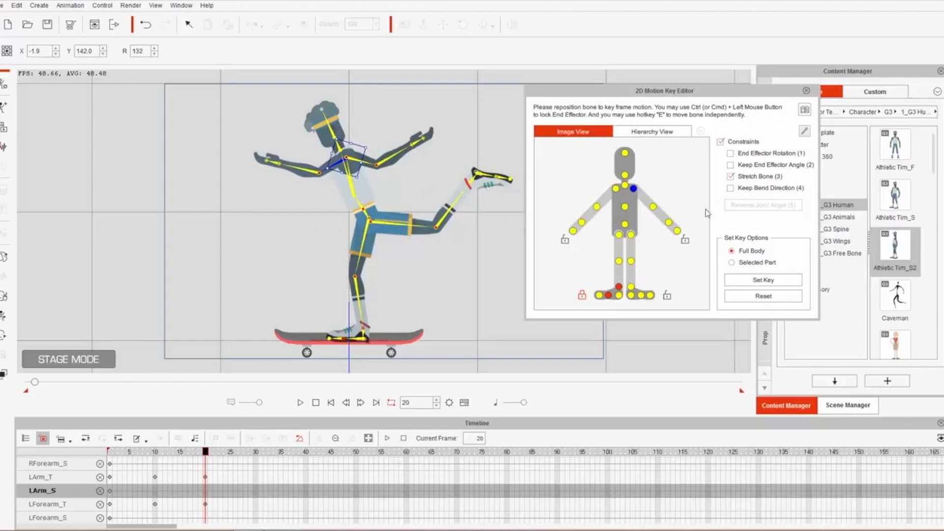
click(653, 207)
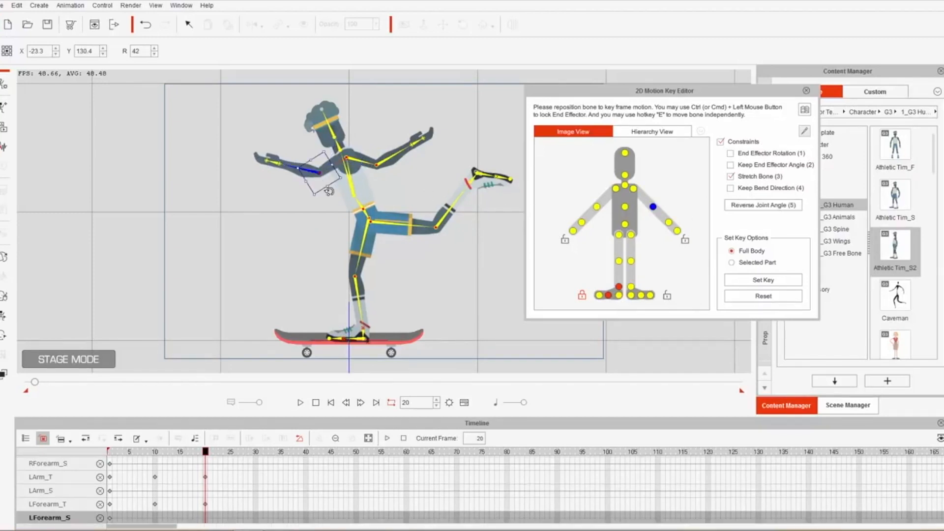
drag(326, 191, 319, 191)
click(633, 188)
drag(364, 174, 354, 175)
Play the animation from frame 1 to review the motion through all three poses
drag(184, 451, 277, 449)
key(space)
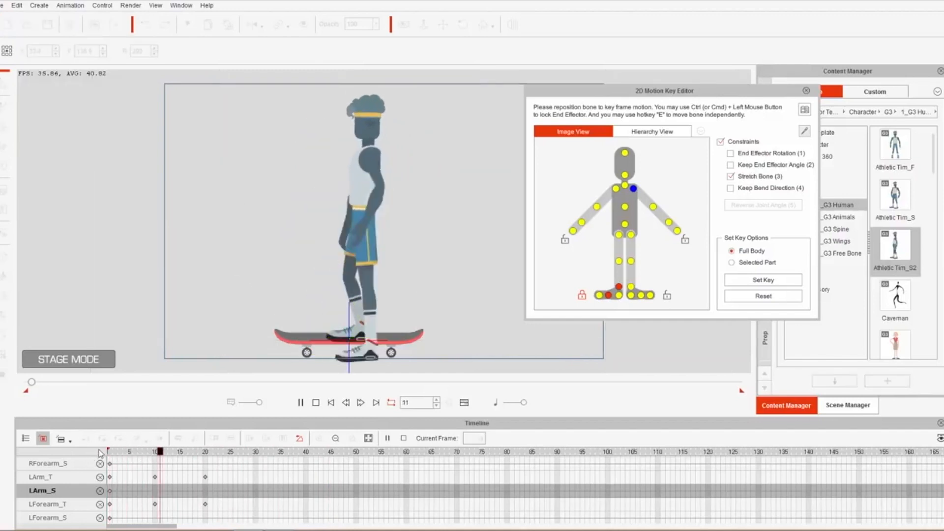
key(space)
drag(129, 453, 85, 458)
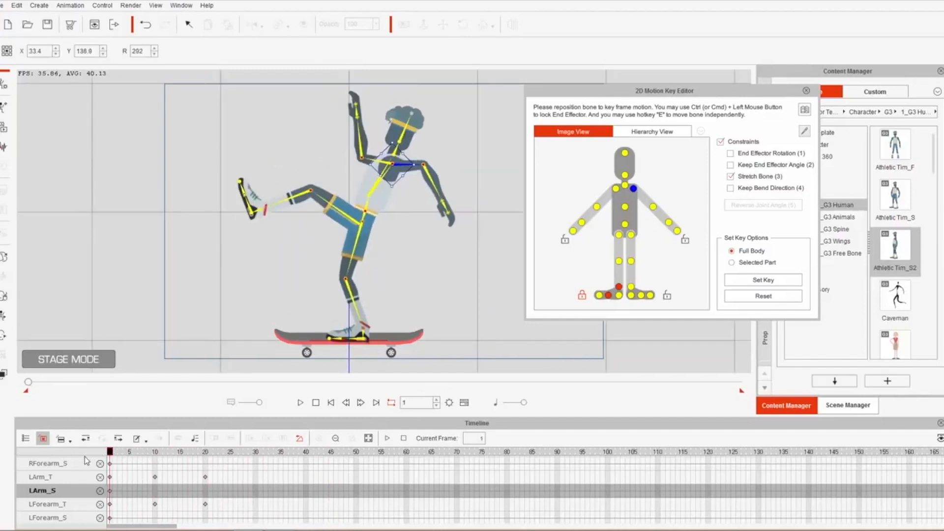
key(space)
key(space)
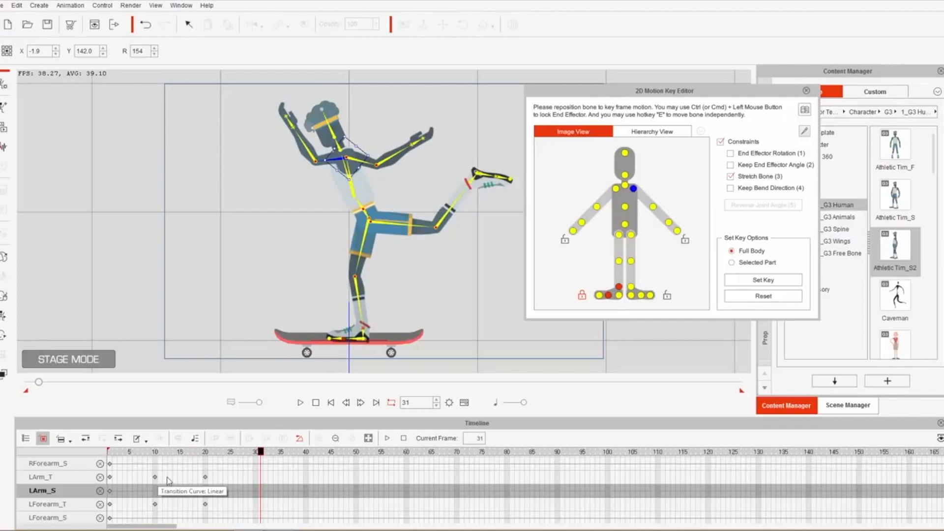
Show the character's Motion tracks in the timeline and compare the Transform keys with the Hip_T bone keys
scroll(169, 479, up, 10)
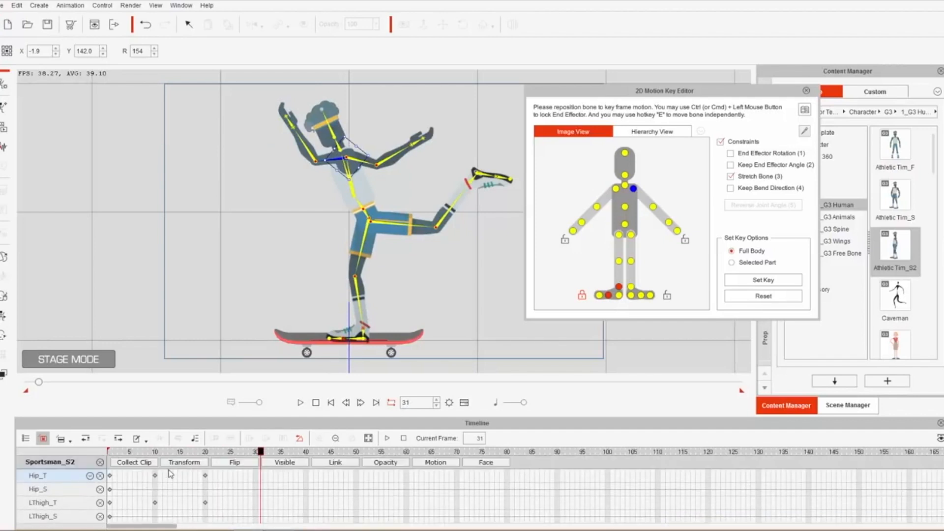
click(435, 466)
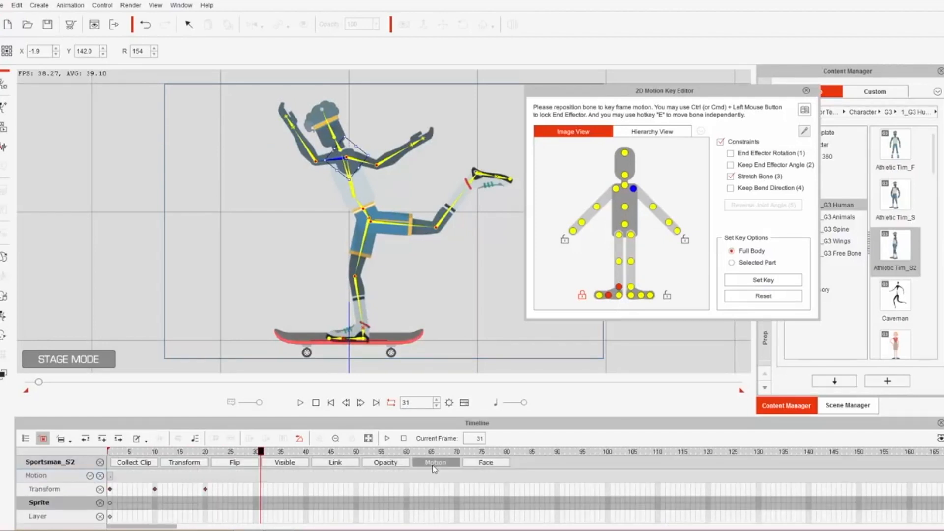
scroll(185, 484, down, 3)
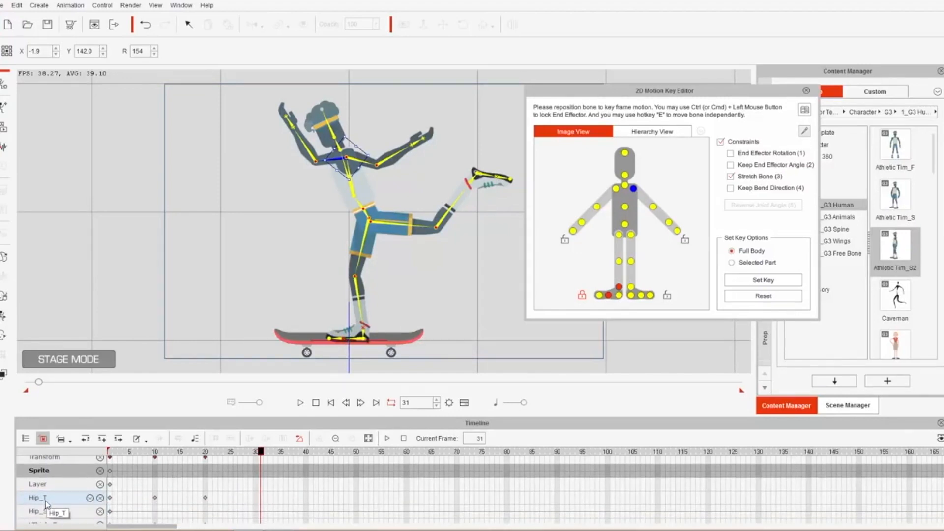
scroll(153, 501, down, 1)
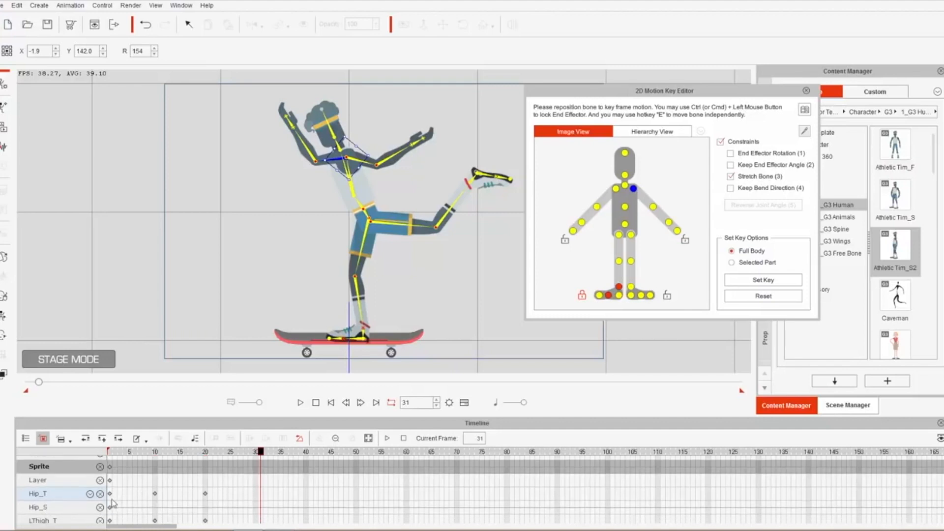
scroll(112, 503, down, 1)
scroll(149, 497, up, 3)
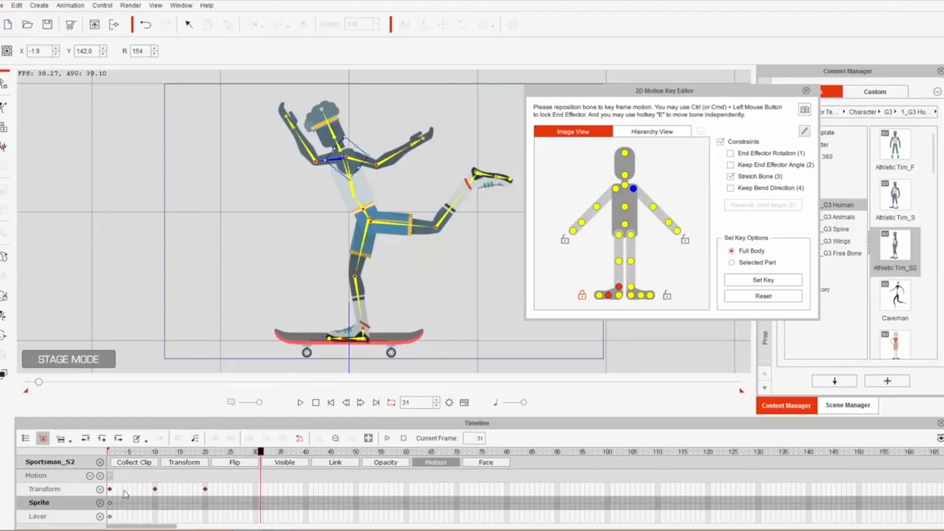
Move the Motion Transform key from frame 10 to frame 5
click(155, 490)
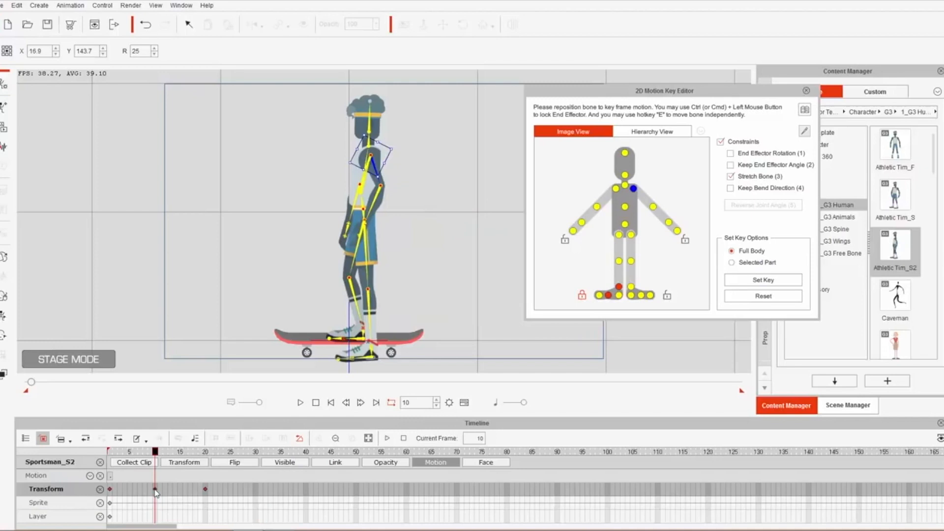
drag(154, 492, 137, 491)
click(129, 490)
Replay the push from frame 1 to check the timing of the faster leg swing
drag(127, 452, 108, 455)
key(space)
key(space)
key(space)
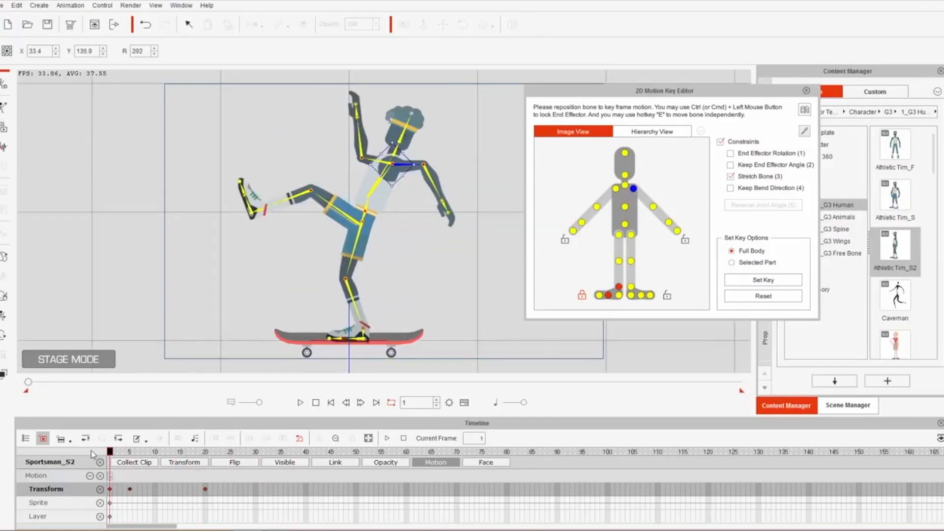
key(space)
drag(154, 452, 230, 453)
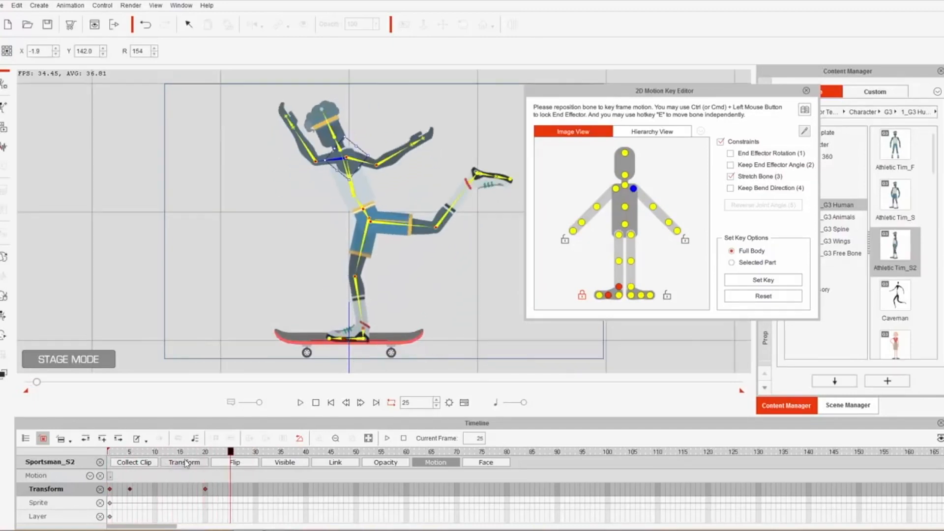
Apply the Damping transition curve to the Transform key at frame 20 and play back the motion
click(206, 490)
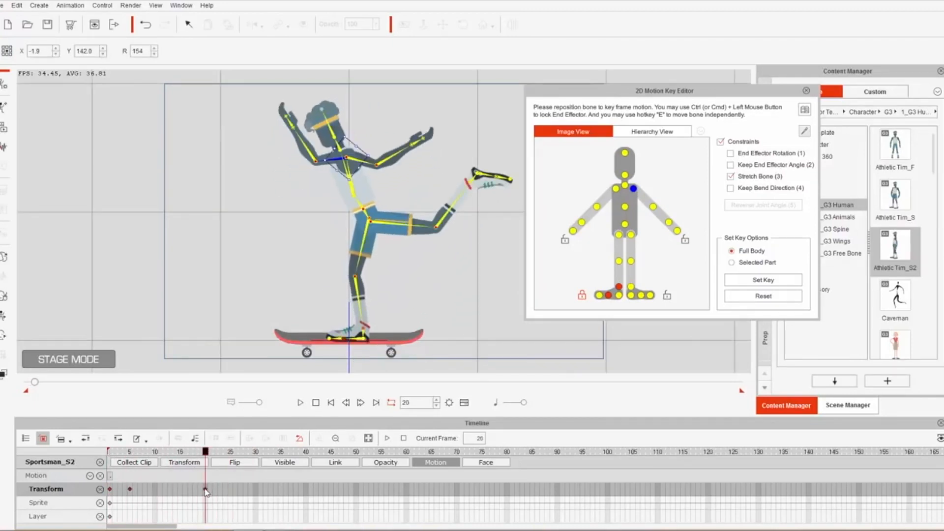
right_click(206, 491)
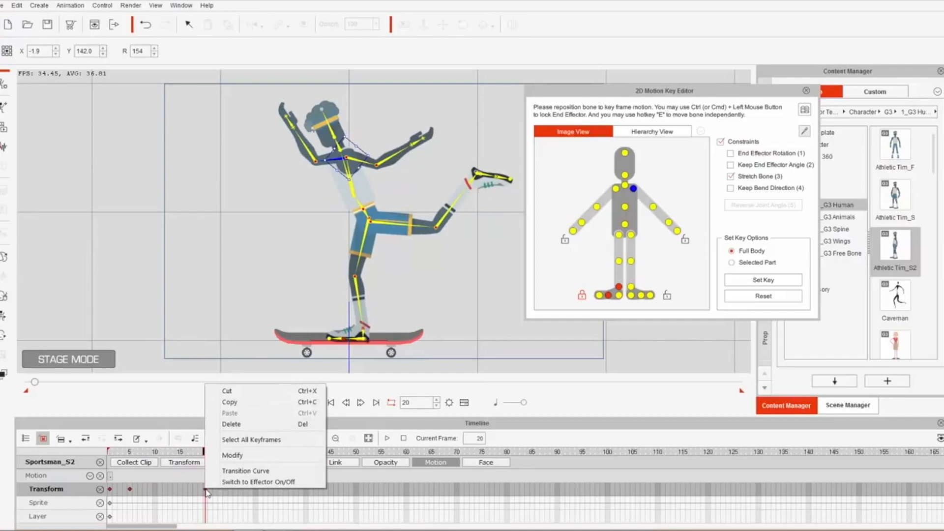
click(244, 471)
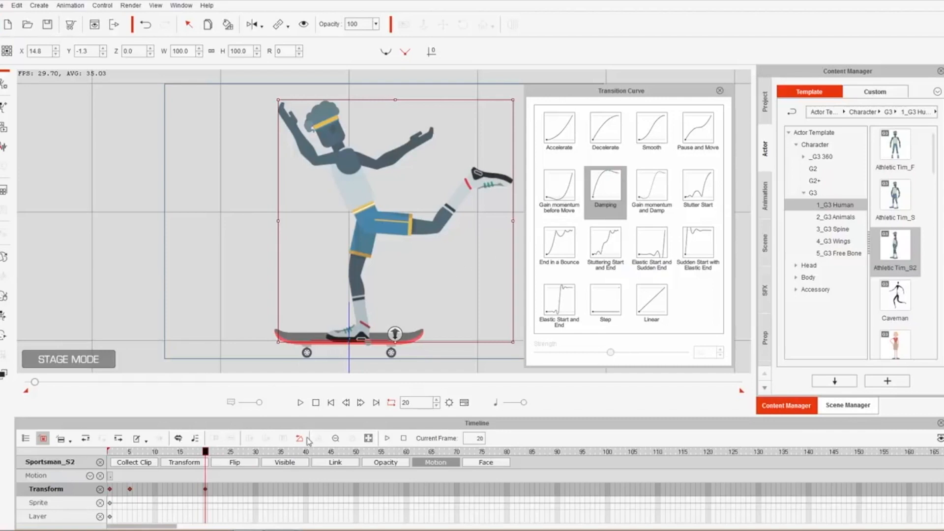
key(space)
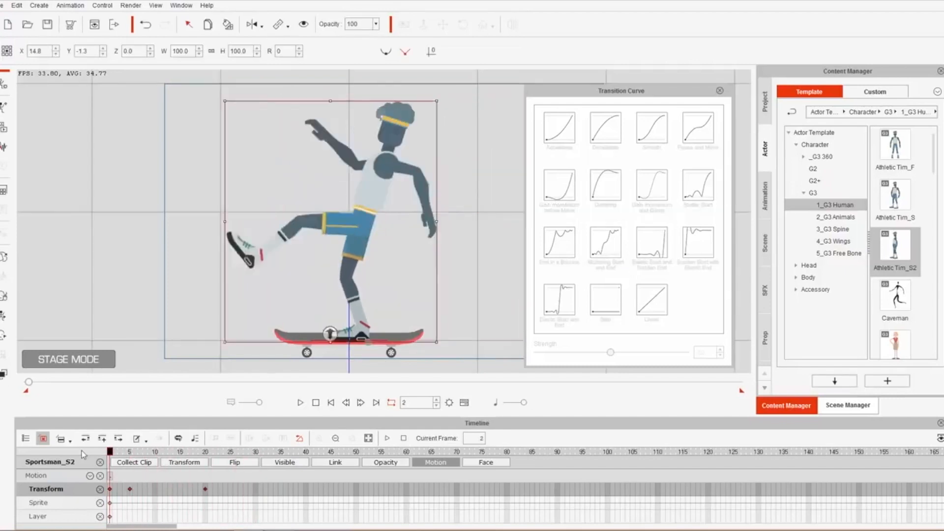
key(space)
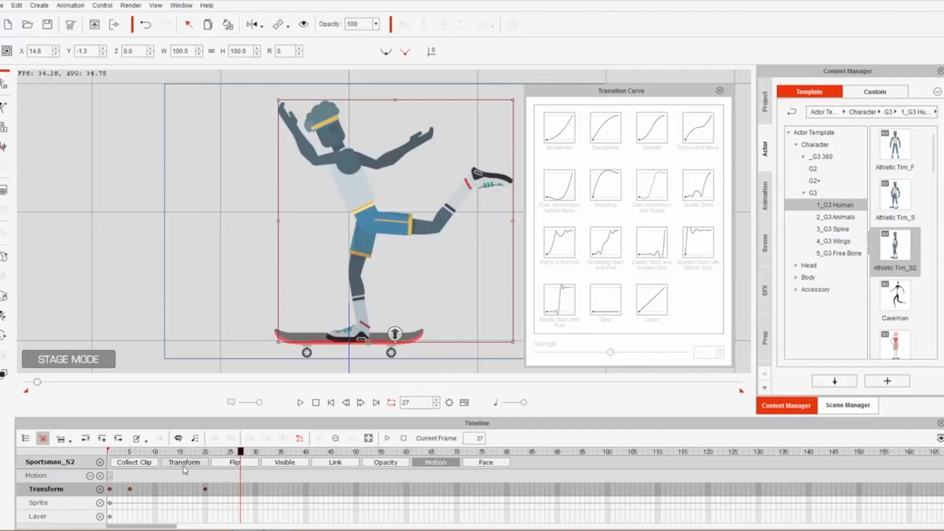
Copy the Transform key at frame 5 and paste it at frame 30
click(131, 489)
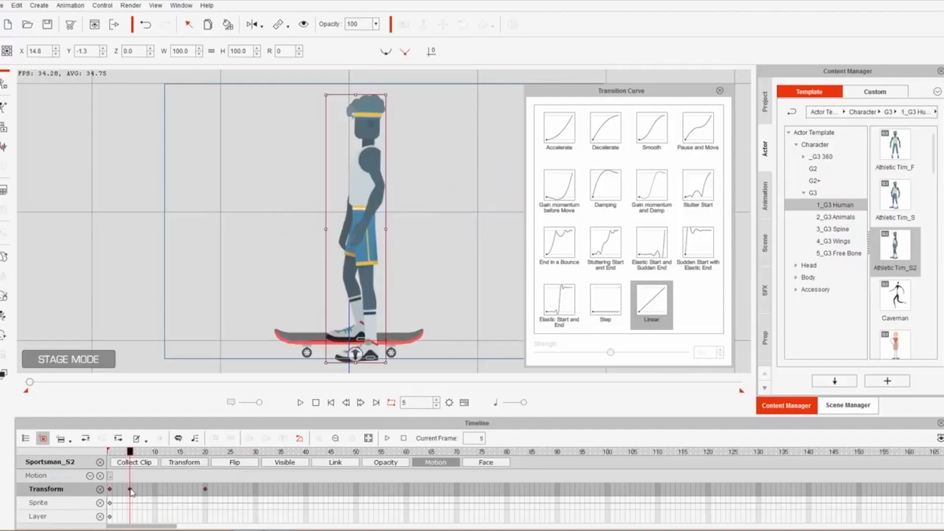
right_click(130, 490)
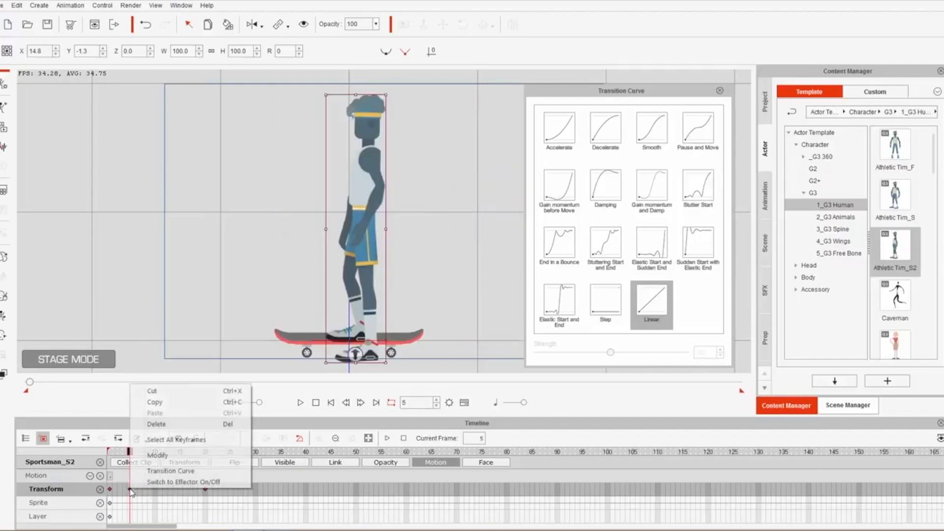
click(170, 402)
drag(234, 451, 256, 452)
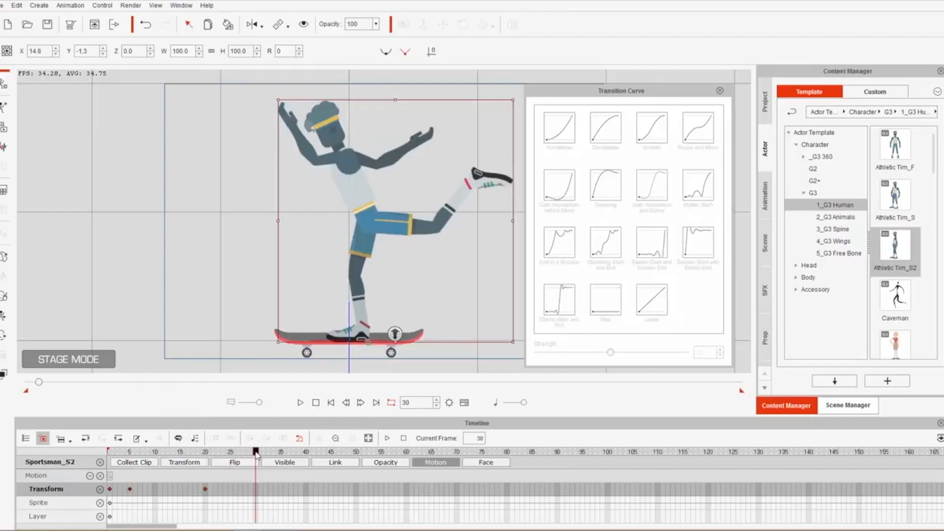
right_click(254, 491)
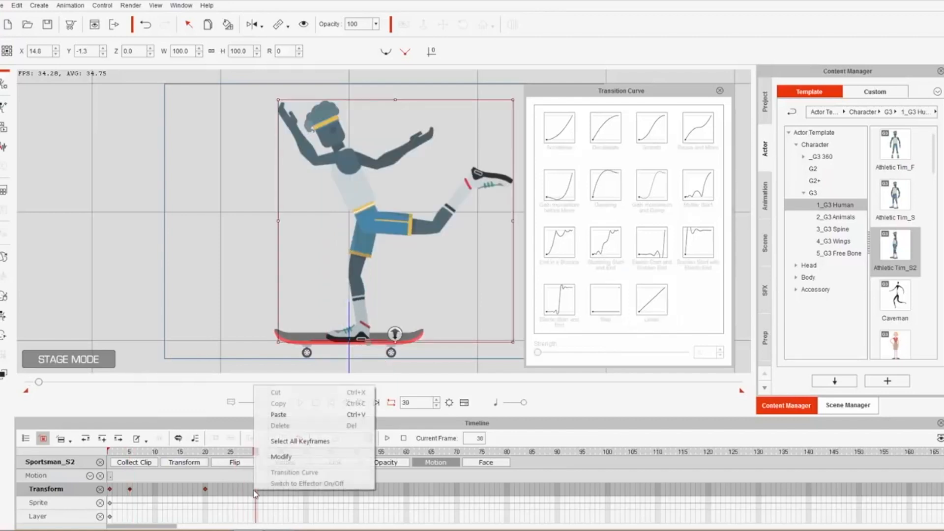
click(275, 424)
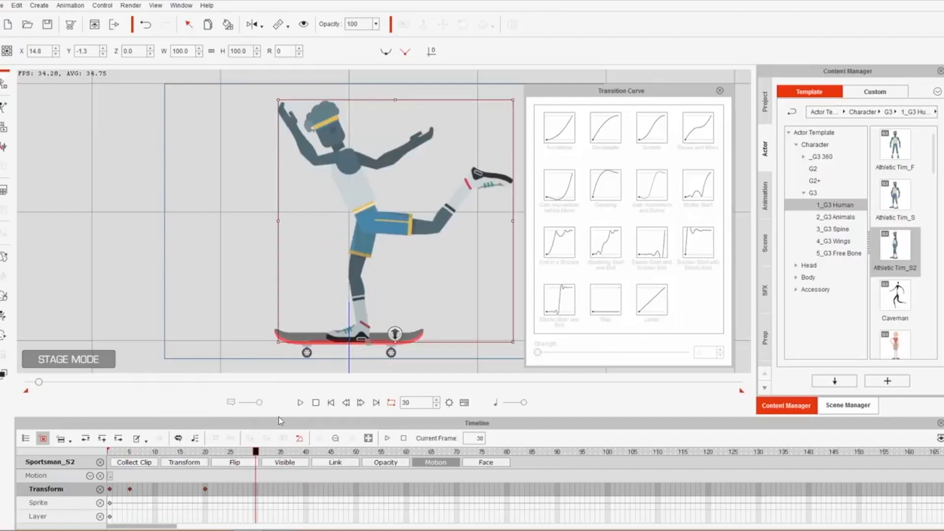
Copy the Transform key at frame 1 and paste it at frame 40
click(110, 491)
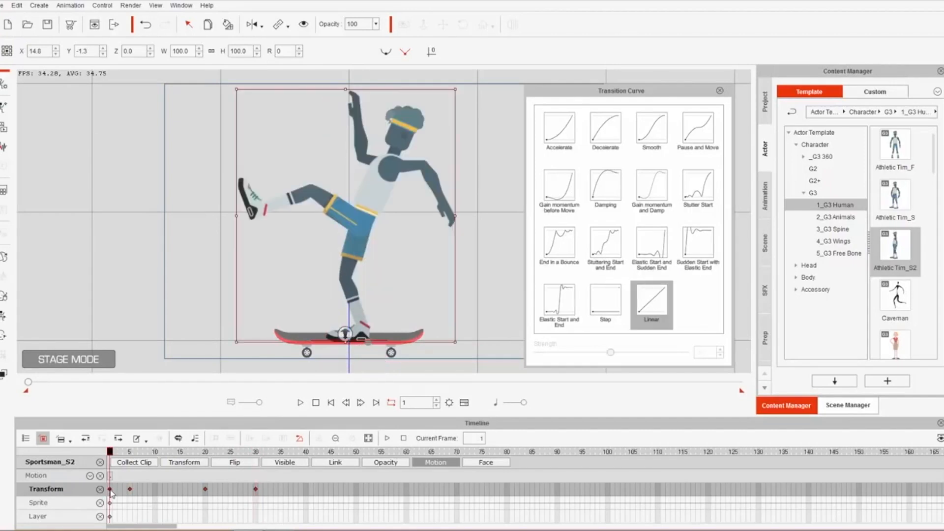
right_click(111, 491)
click(147, 404)
drag(300, 452, 310, 453)
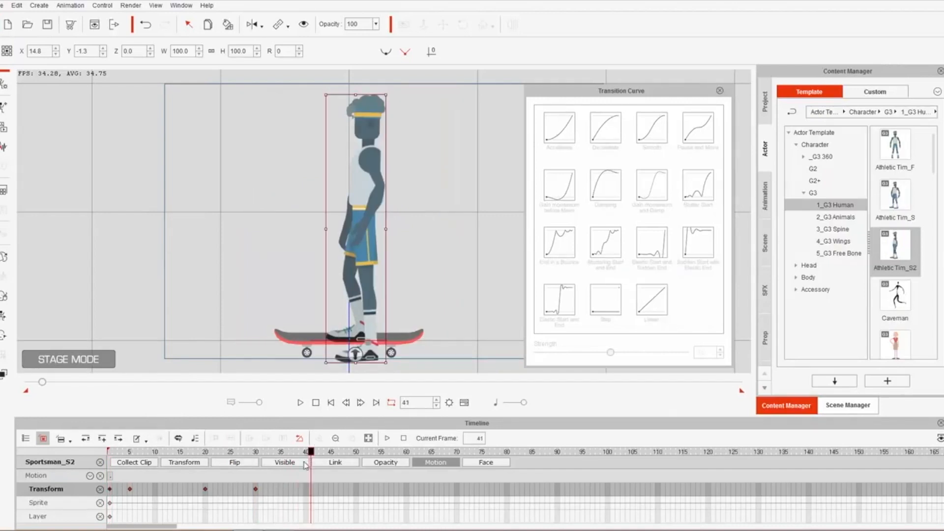
click(305, 490)
right_click(304, 490)
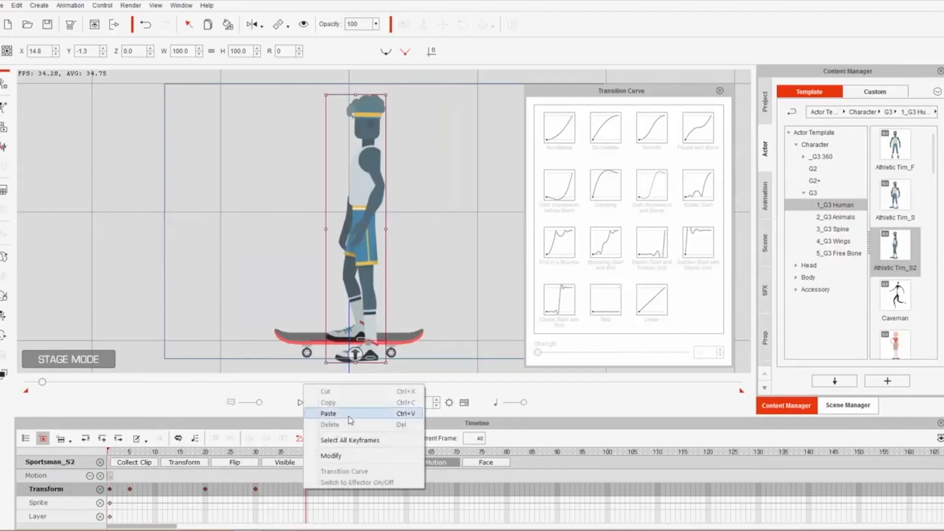
click(320, 414)
Play the complete push cycle from the start several times, through the key at frame 40
key(space)
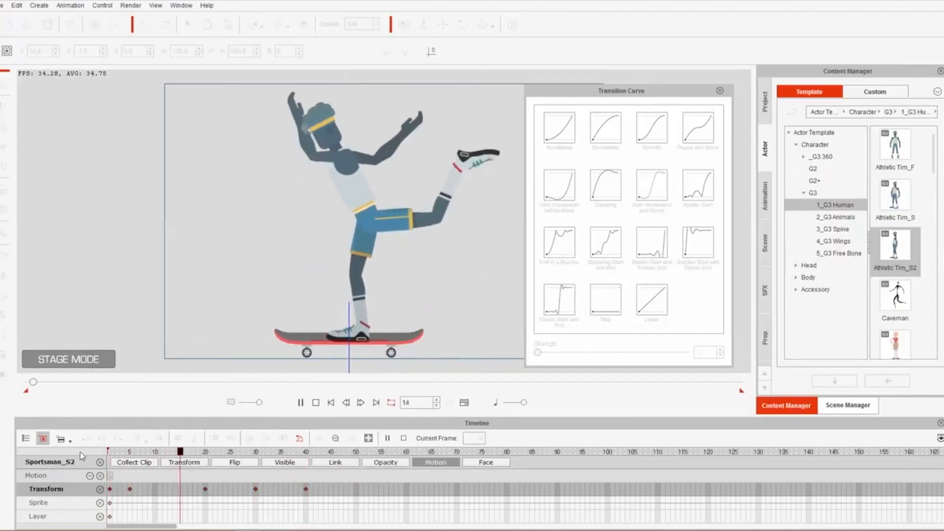
key(space)
drag(177, 452, 100, 451)
key(space)
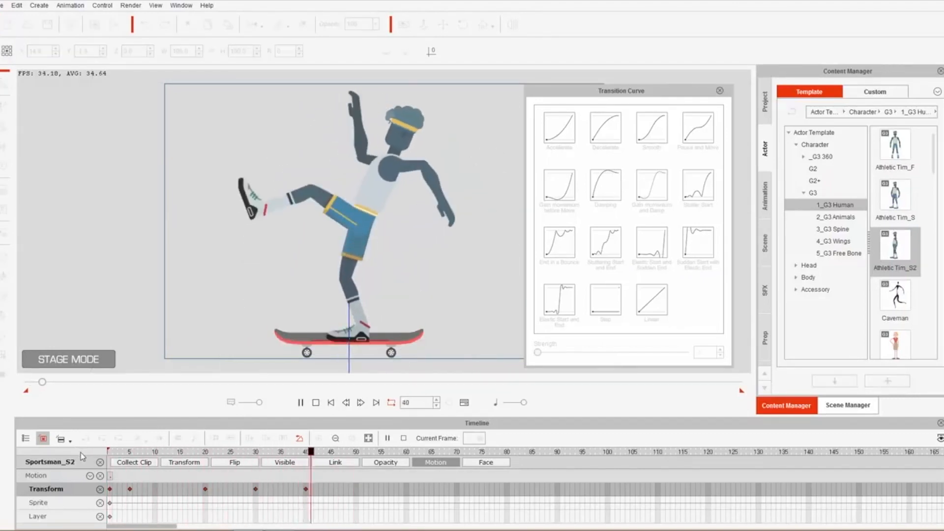
key(space)
key(space)
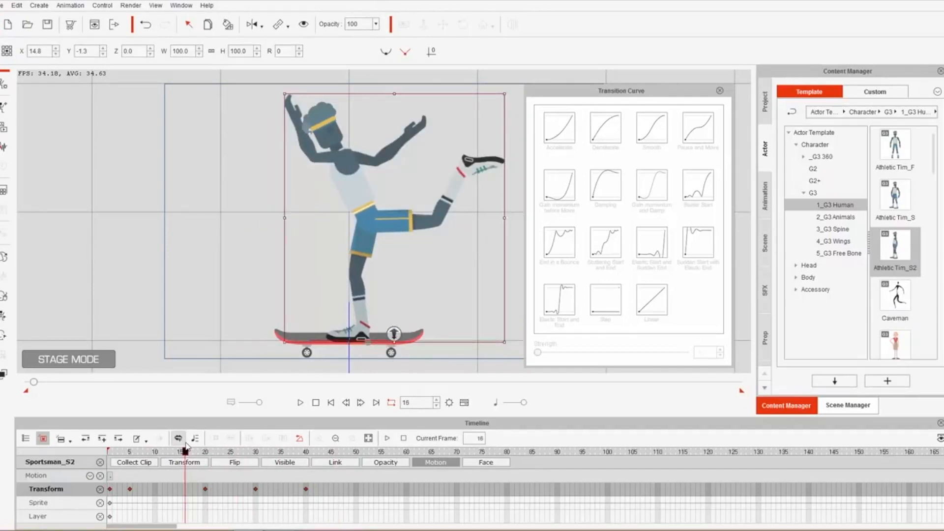
key(space)
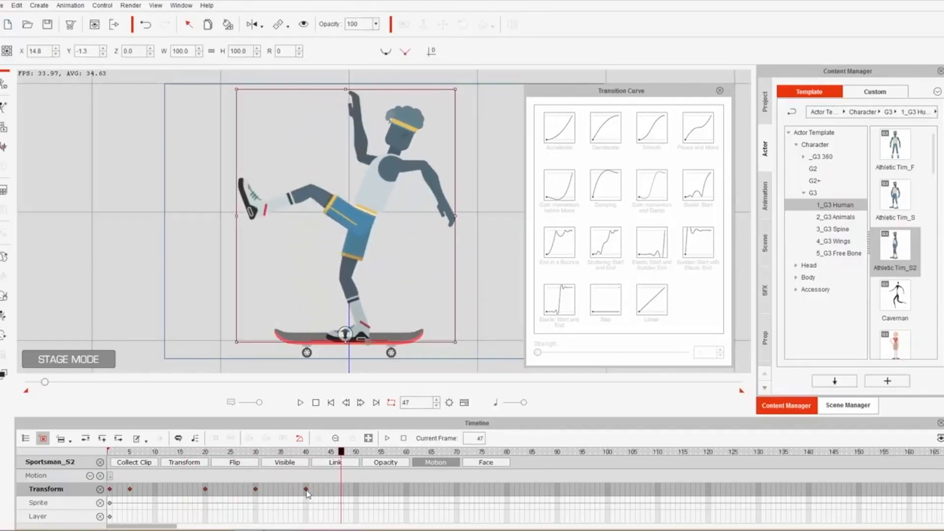
Apply the Decelerate transition curve to the character's Transform key at frame 40 and play back the motion
click(305, 489)
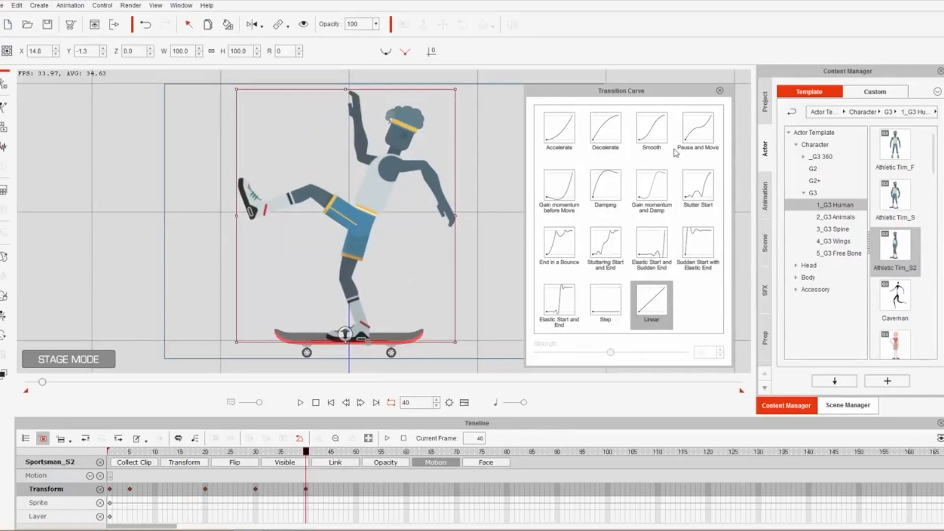
click(606, 137)
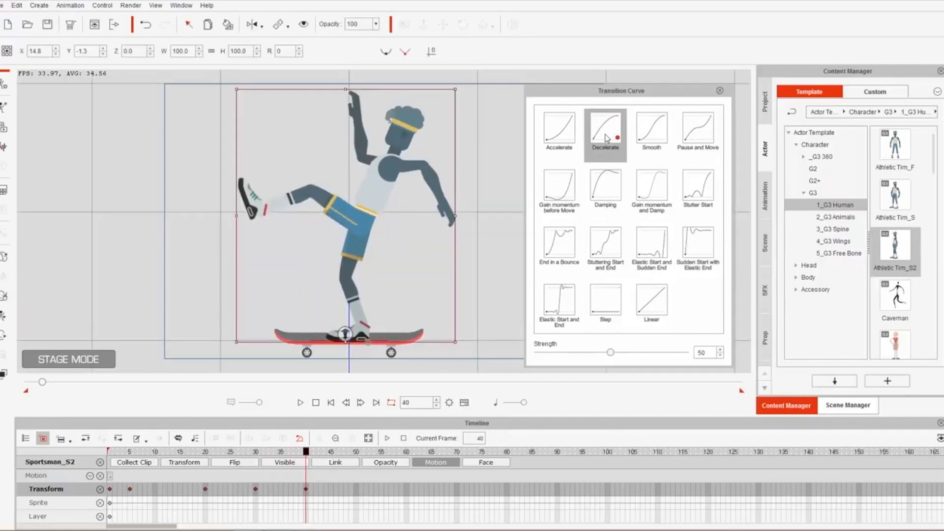
key(space)
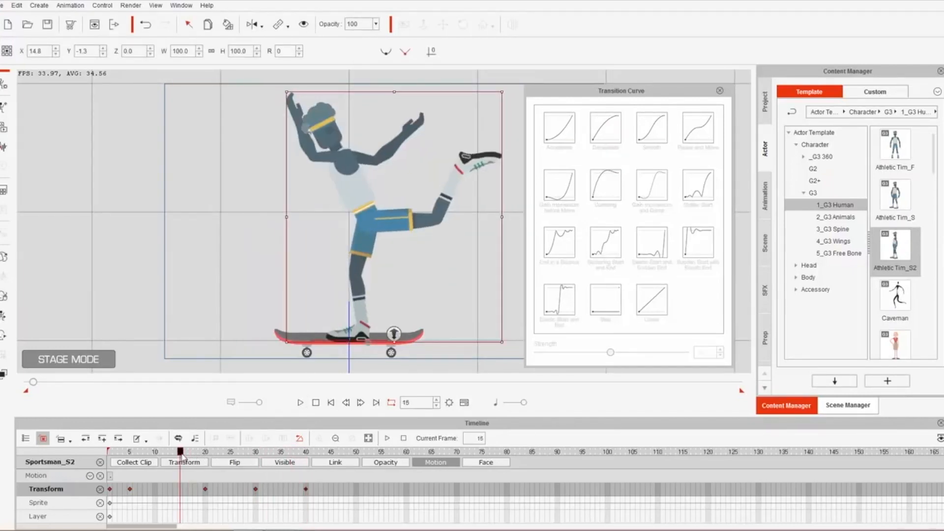
key(space)
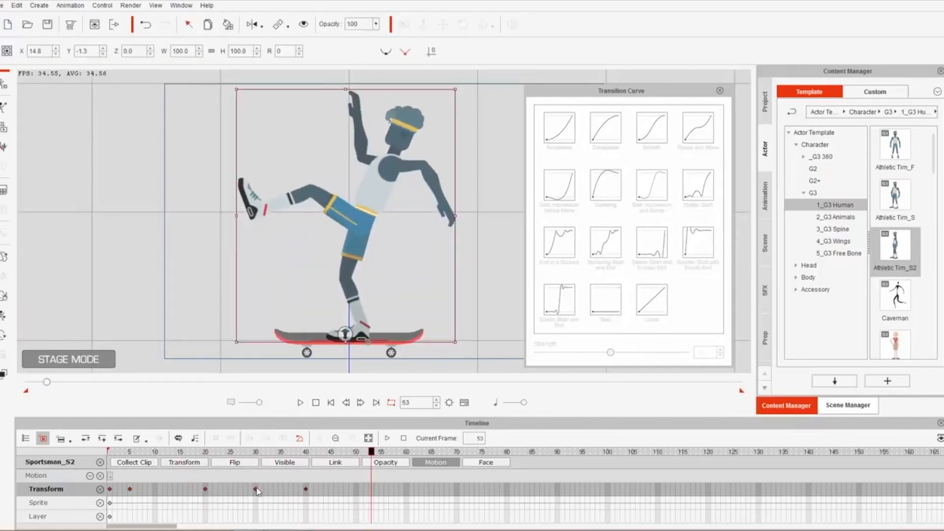
Move the character's Transform key from frame 30 to frame 27 and play back the new timing
drag(256, 489, 241, 490)
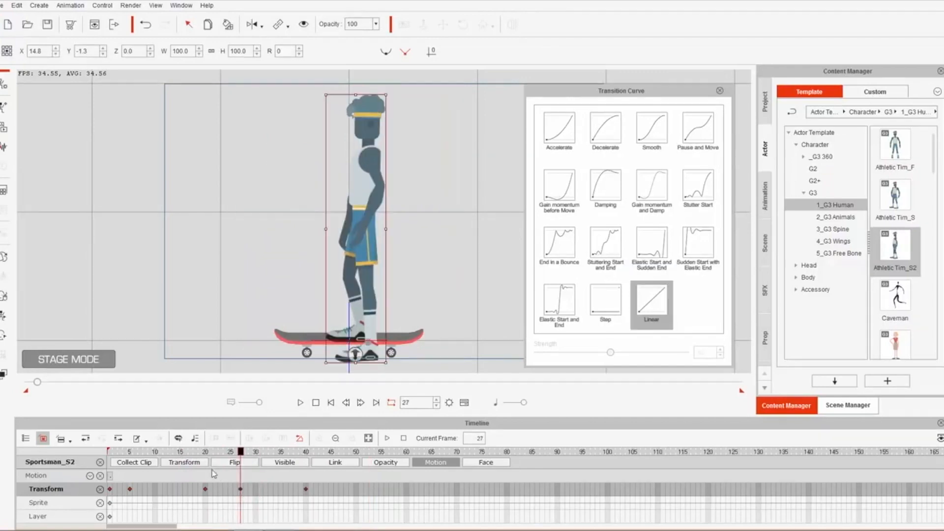
drag(209, 452, 191, 454)
key(space)
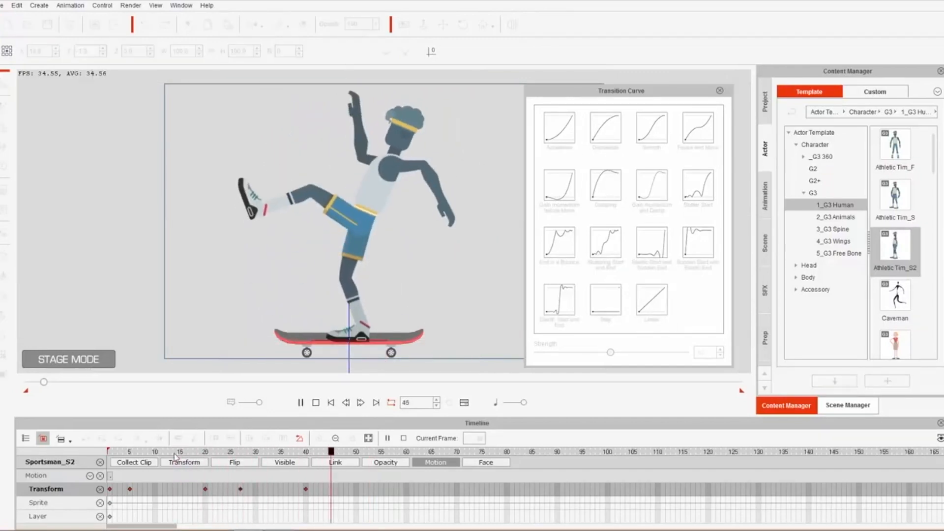
key(space)
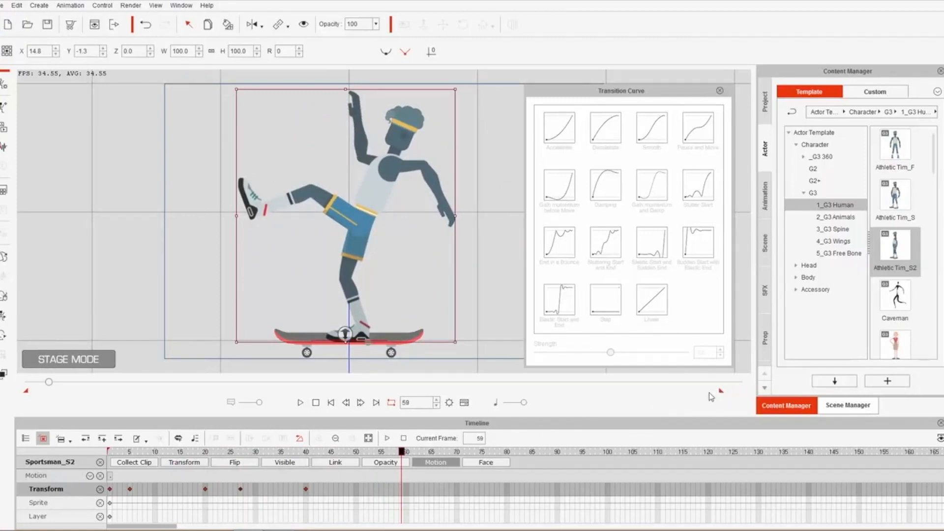
Shorten the playback range to end at about frame 43, play the loop, and close the transition curve settings
drag(97, 396, 53, 401)
click(300, 403)
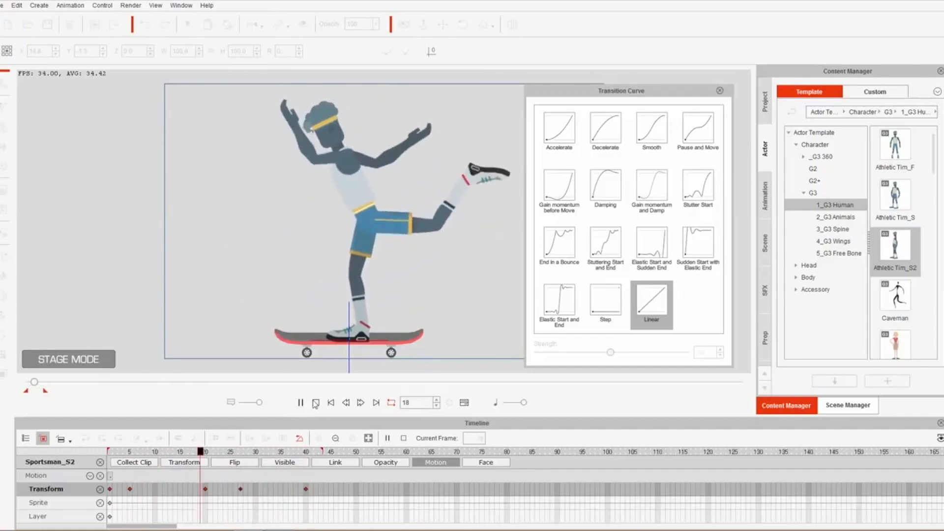
click(315, 403)
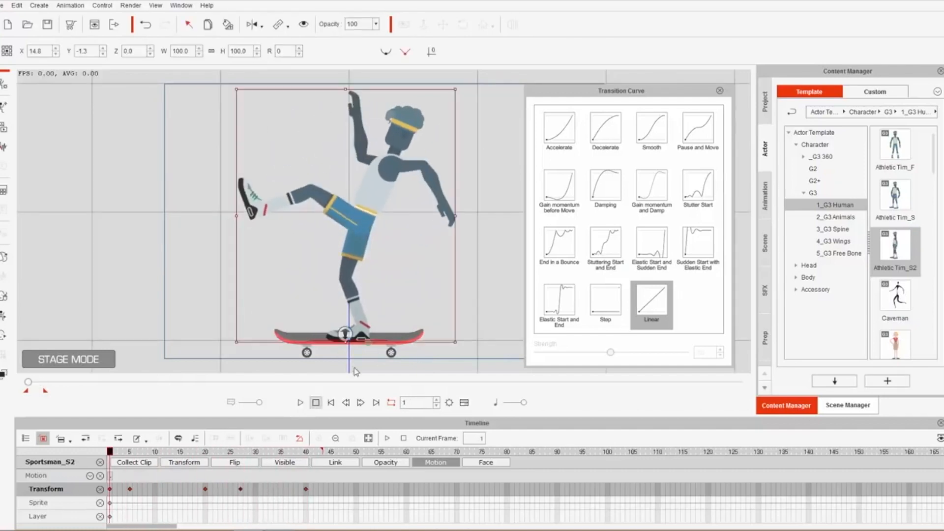
click(720, 91)
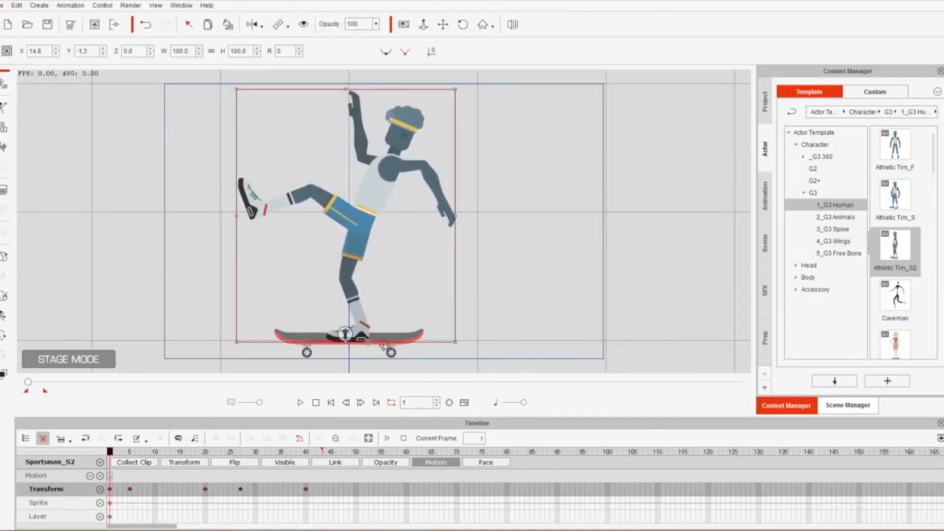
Apply the skateboard_loop action to the skateboard from frame 1 and show its Motion track in the timeline
click(387, 348)
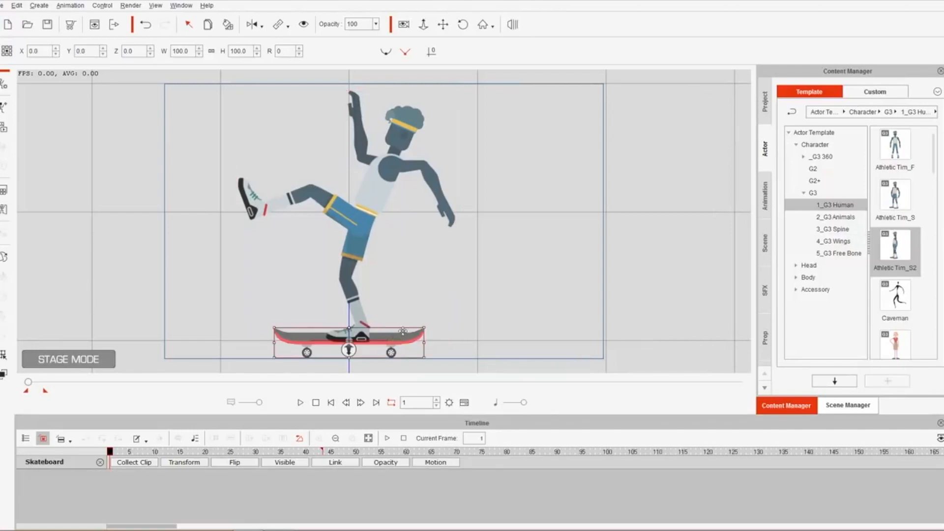
drag(402, 331, 414, 244)
scroll(425, 138, up, 3)
scroll(496, 270, up, 5)
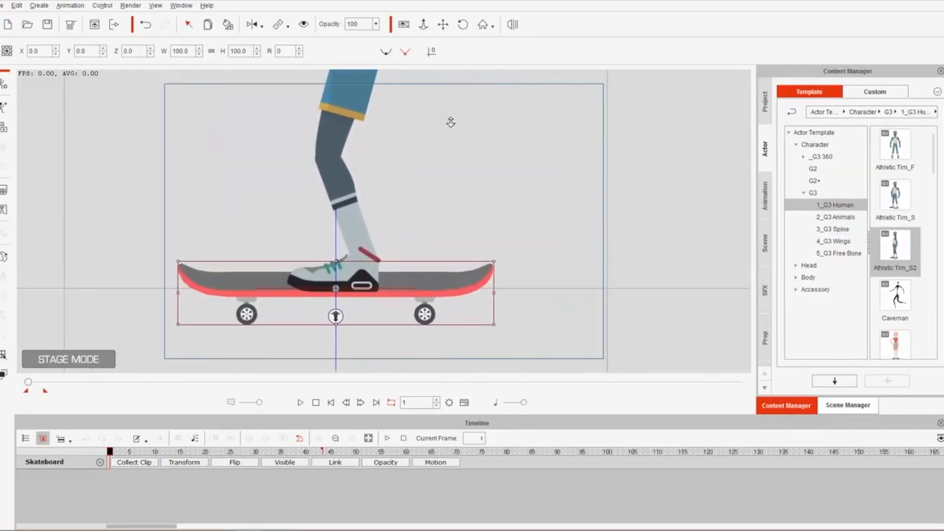
drag(461, 232, 504, 230)
right_click(517, 237)
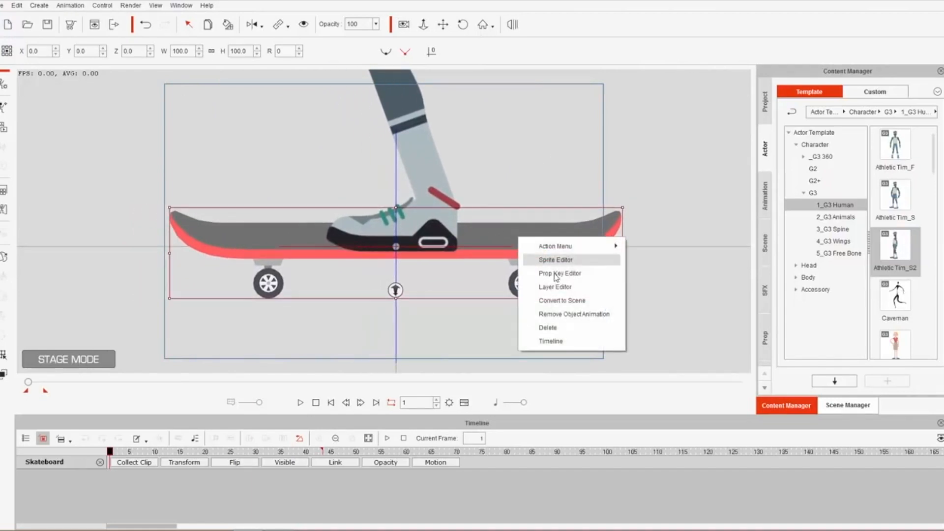
mouse_move(609, 245)
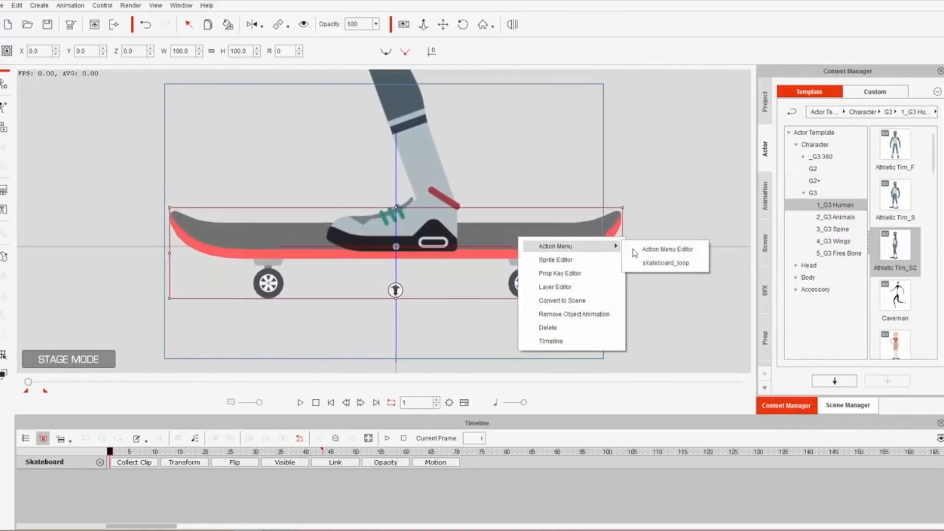
click(660, 263)
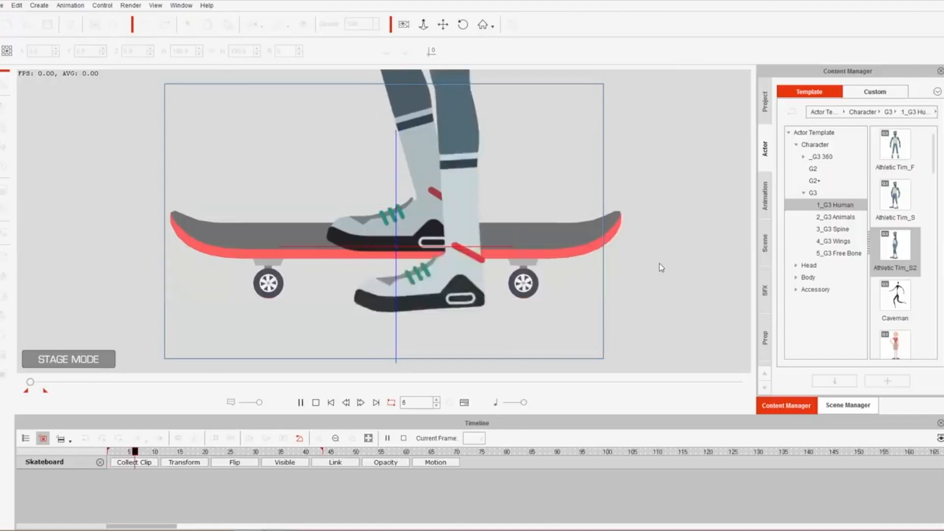
click(600, 271)
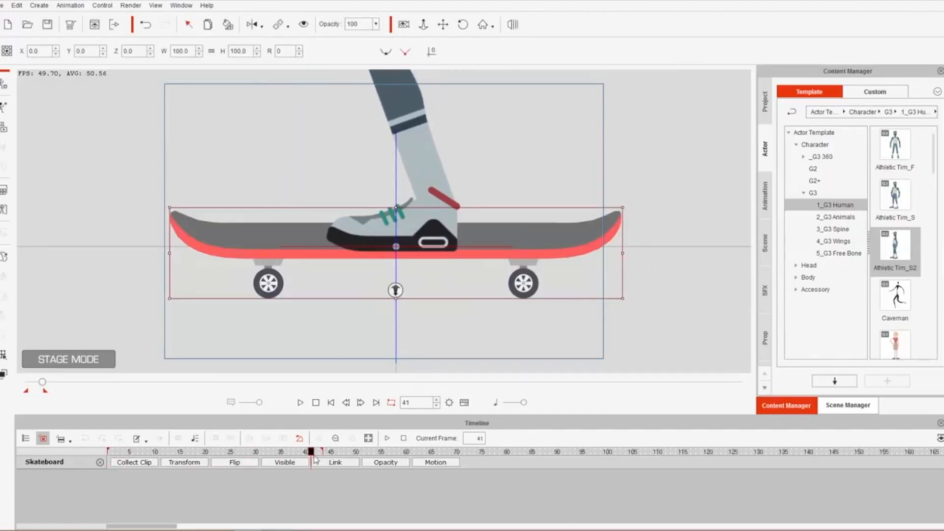
click(435, 462)
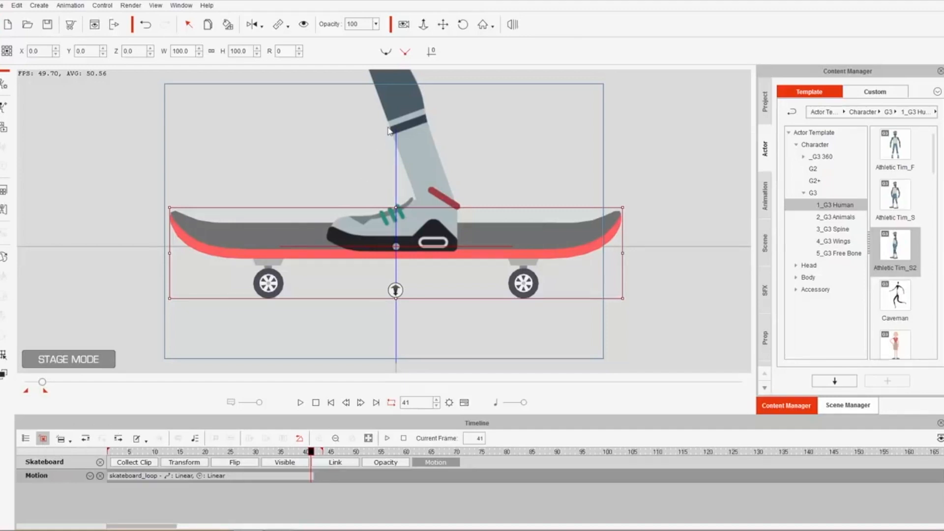
Show the skateboard's Transform track and set a Transform key at frame 5
click(407, 108)
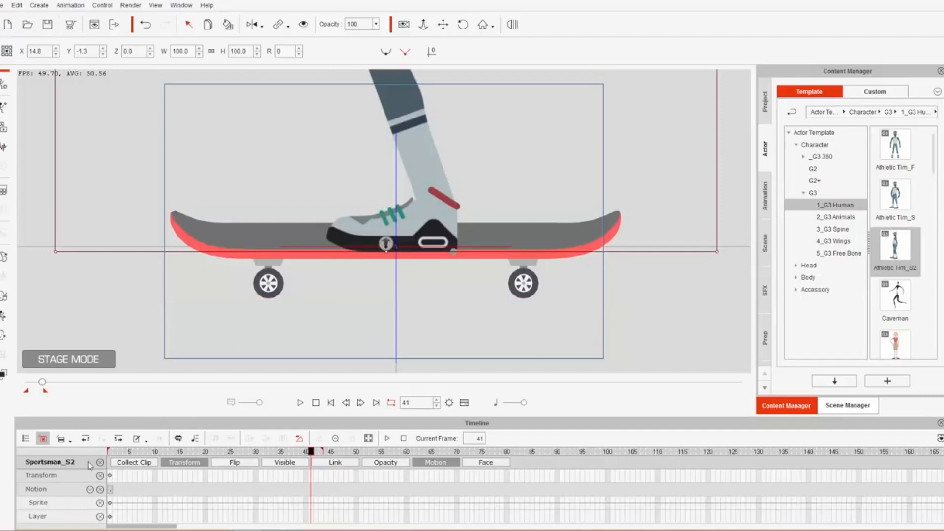
click(569, 234)
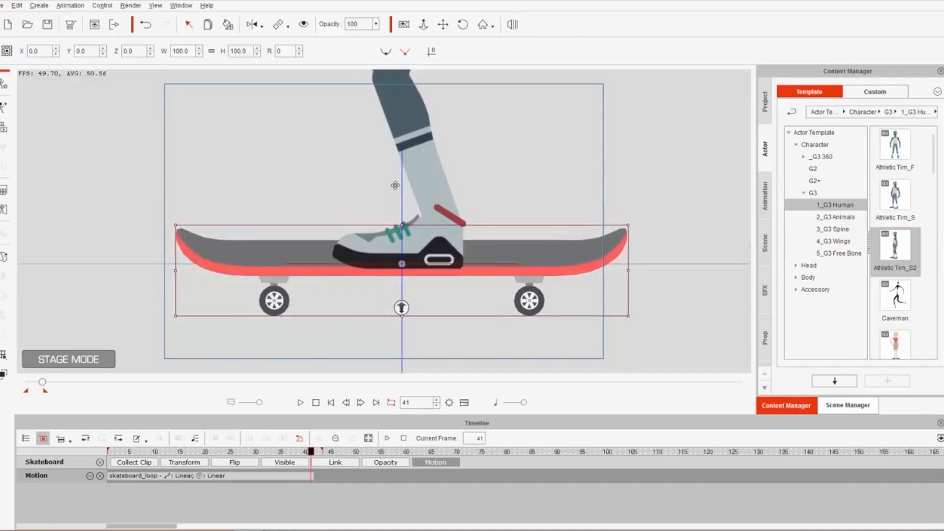
scroll(382, 160, down, 3)
drag(443, 151, 449, 249)
drag(453, 146, 455, 225)
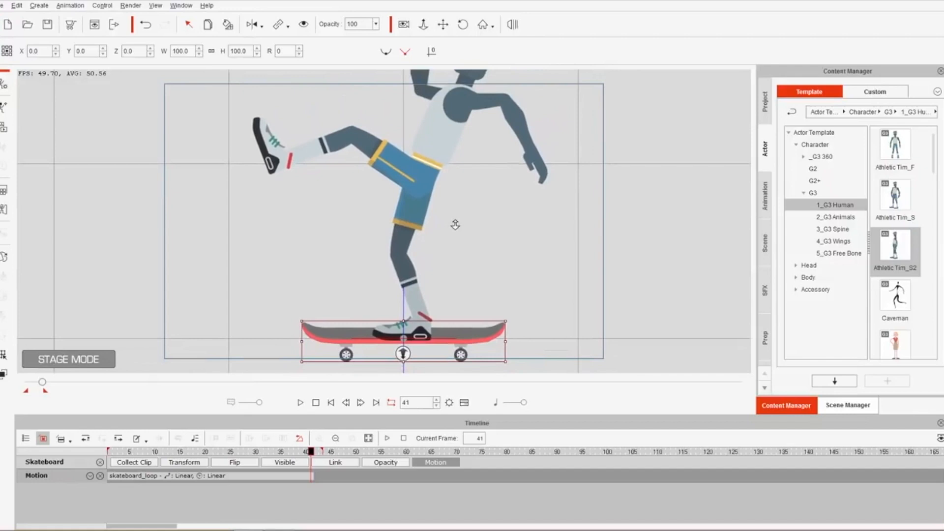
drag(439, 148, 449, 284)
drag(433, 177, 467, 239)
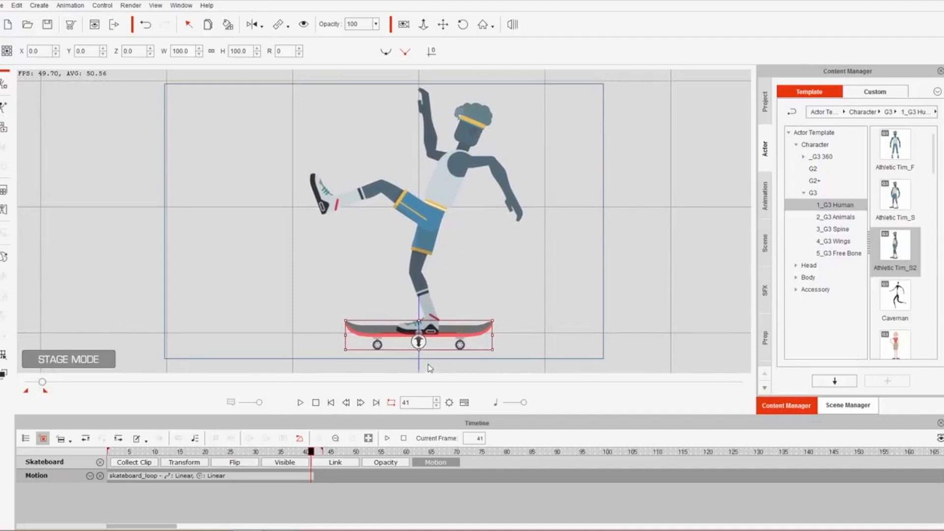
click(193, 462)
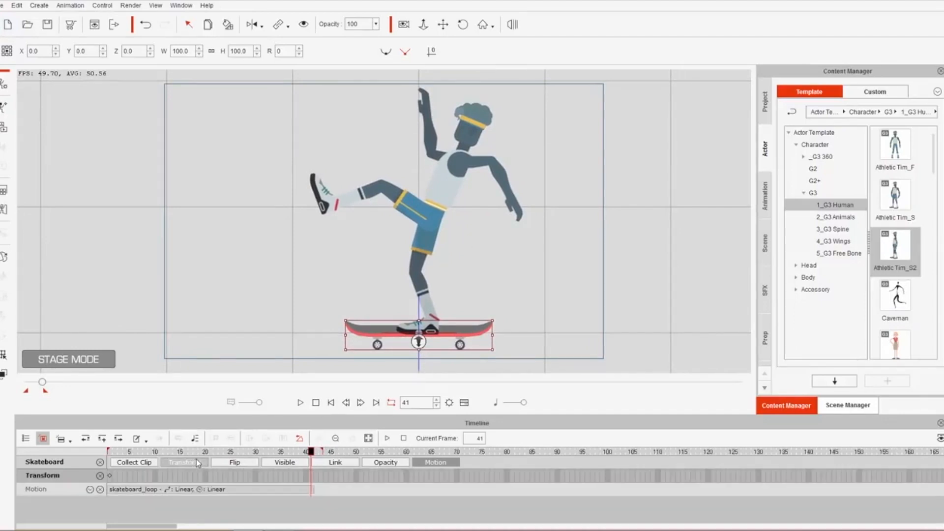
drag(155, 452, 129, 455)
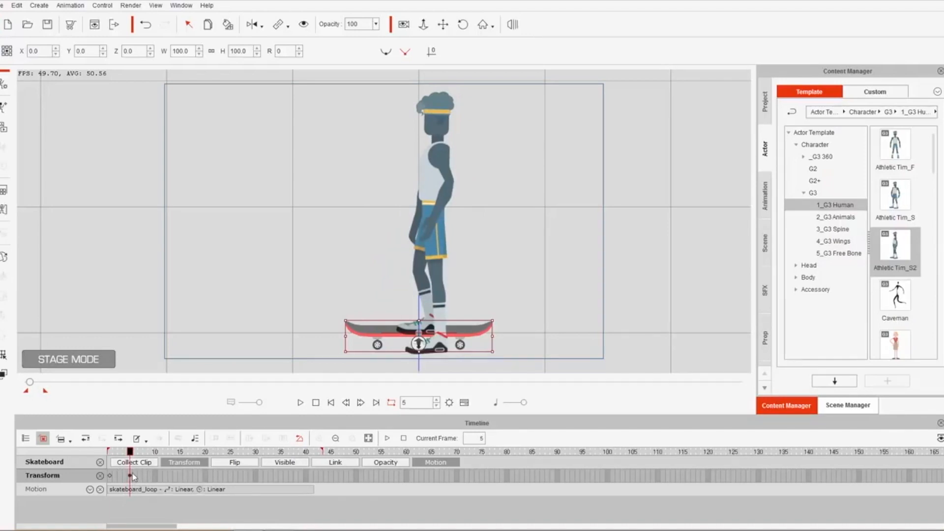
Try moving the skateboard alone at frame 17 to about X -85, Y 4, and undo the move
drag(130, 455, 191, 454)
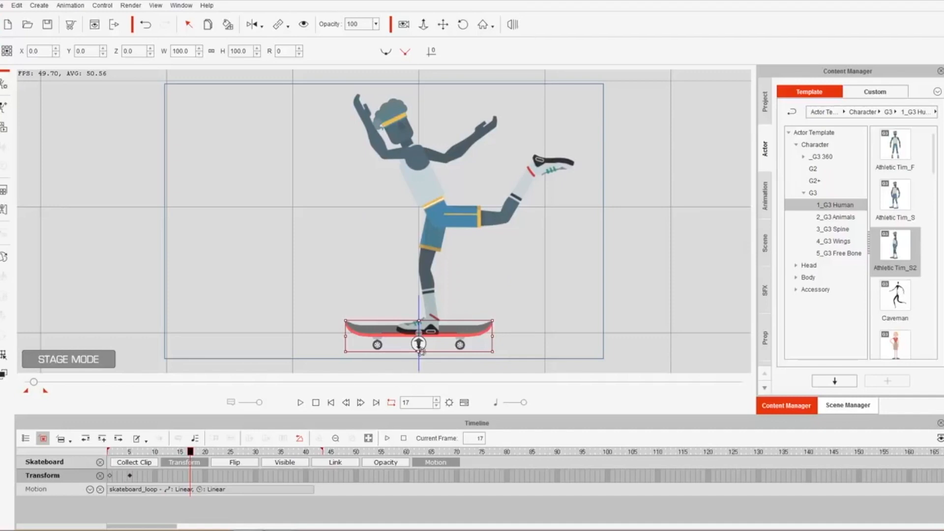
drag(470, 340, 363, 335)
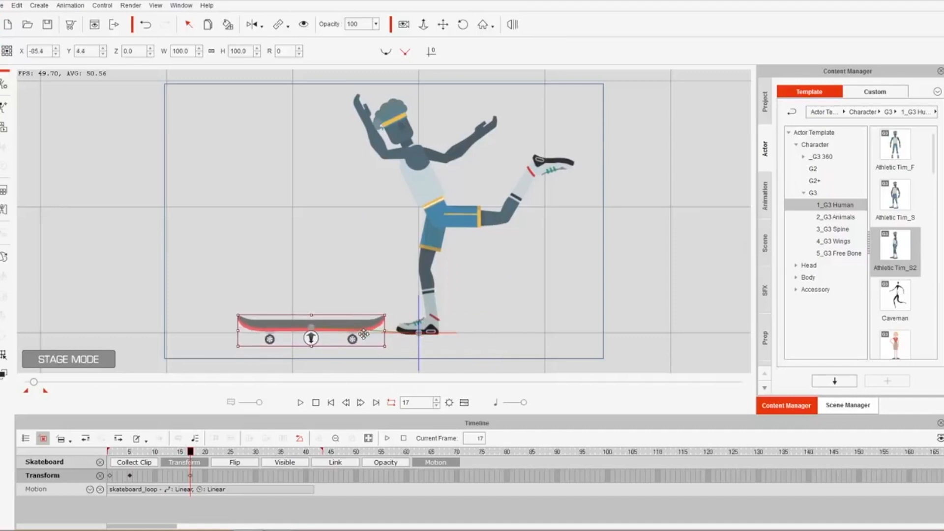
key(ctrl+z)
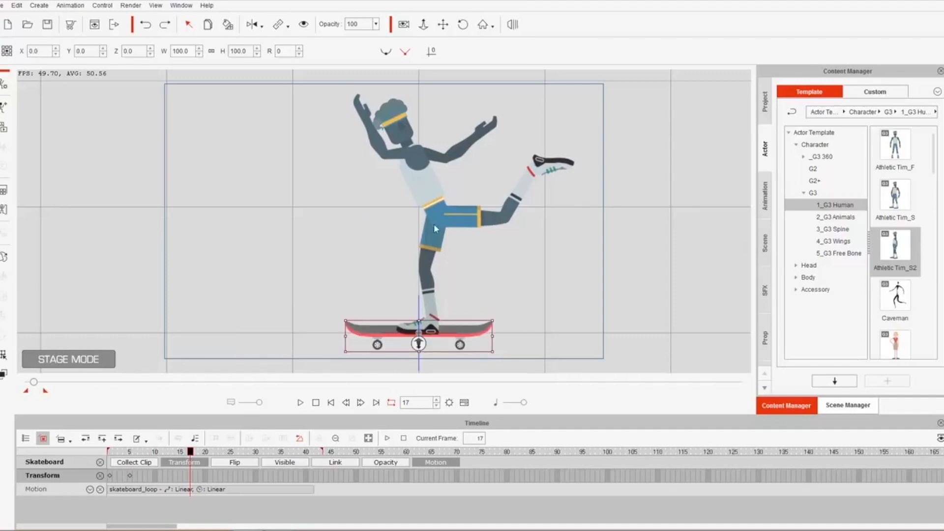
Link the character to the skateboard at frame 17
click(425, 189)
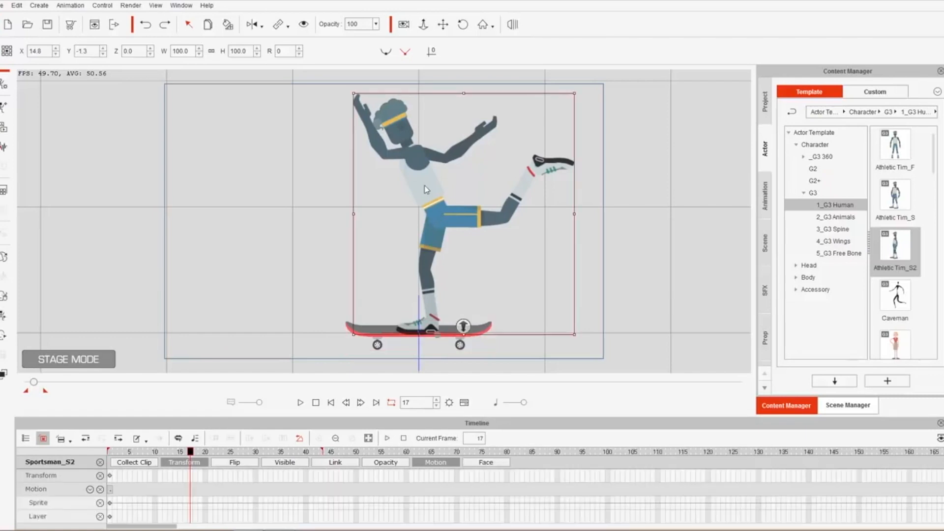
click(288, 26)
click(300, 45)
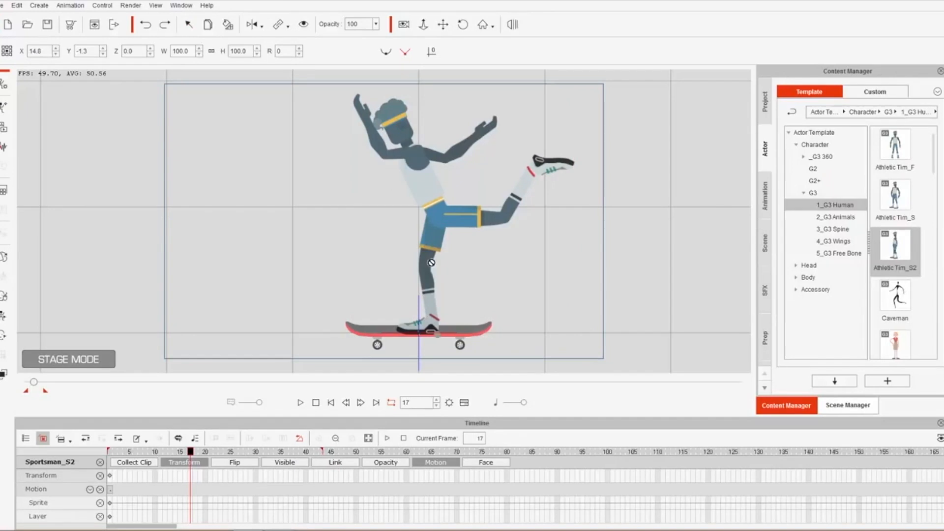
click(464, 332)
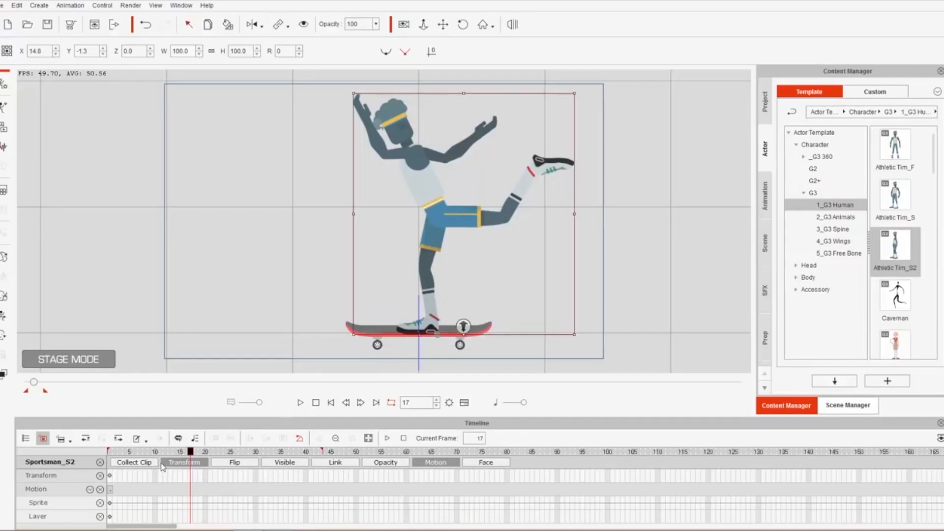
Move the skateboard to about X -204, Y 1 at frame 17 and play back the animation
click(374, 332)
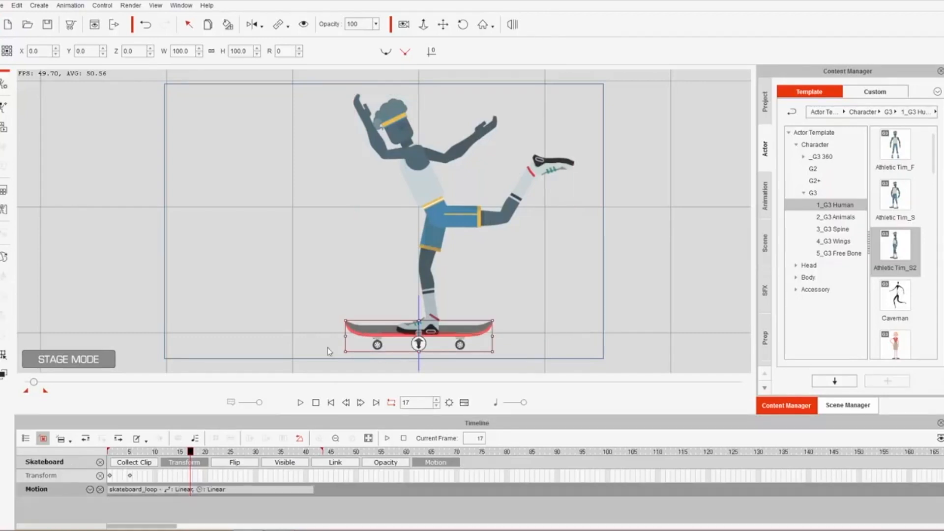
drag(465, 335, 208, 334)
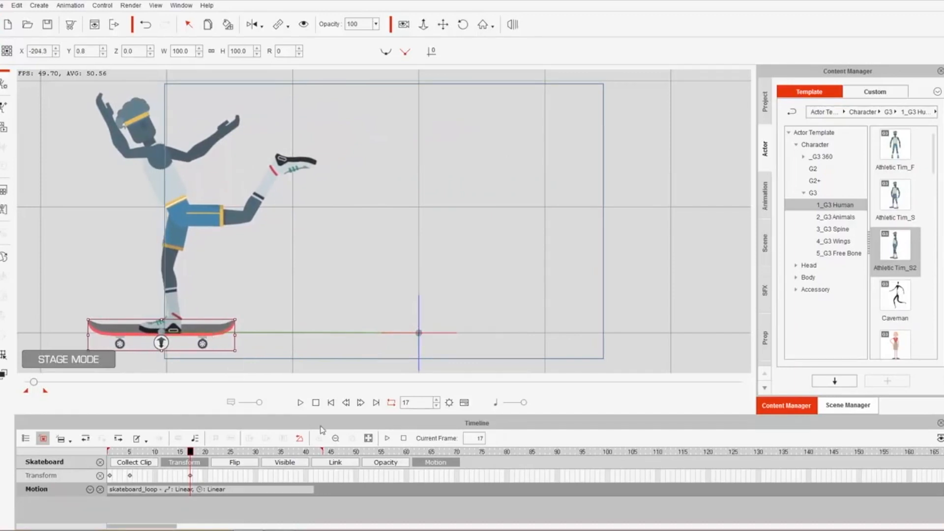
click(301, 402)
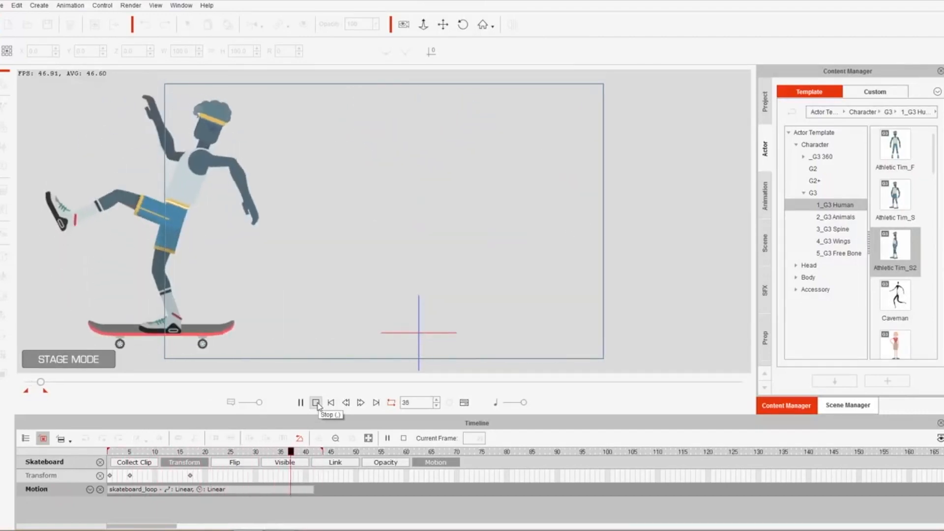
click(316, 403)
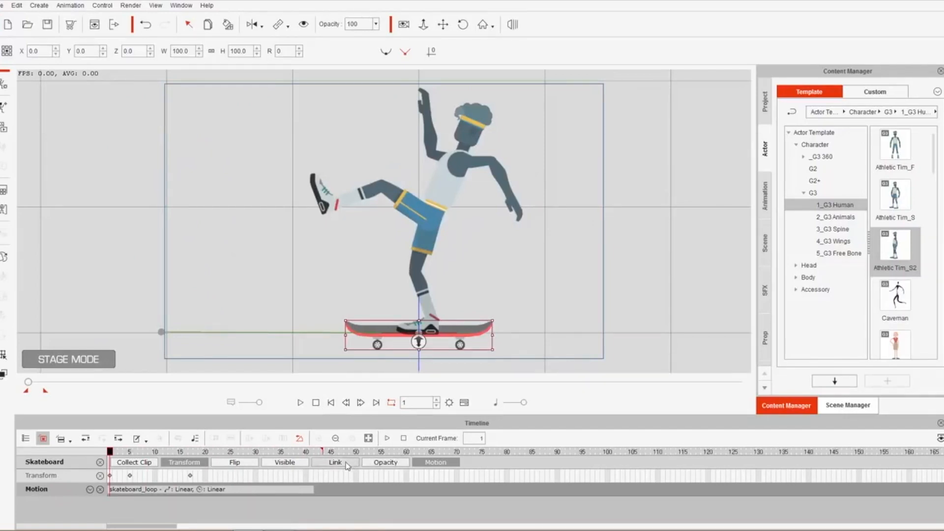
Show the character's Link track, move its skateboard link key to frame 1, and play back the animation
click(439, 207)
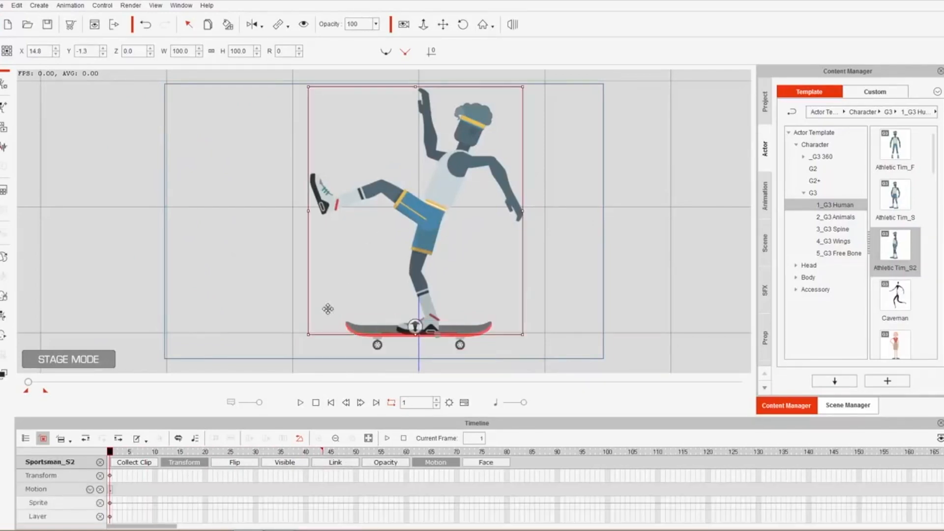
click(336, 462)
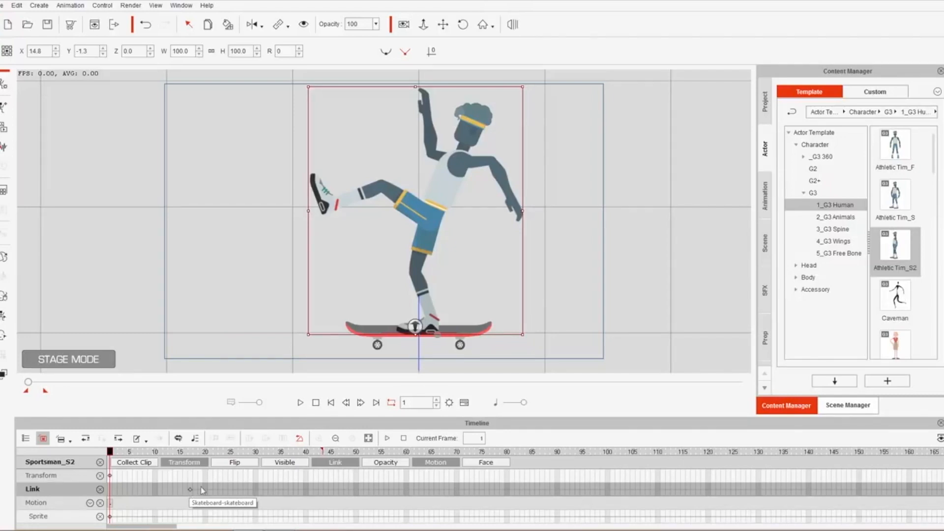
drag(190, 489, 109, 489)
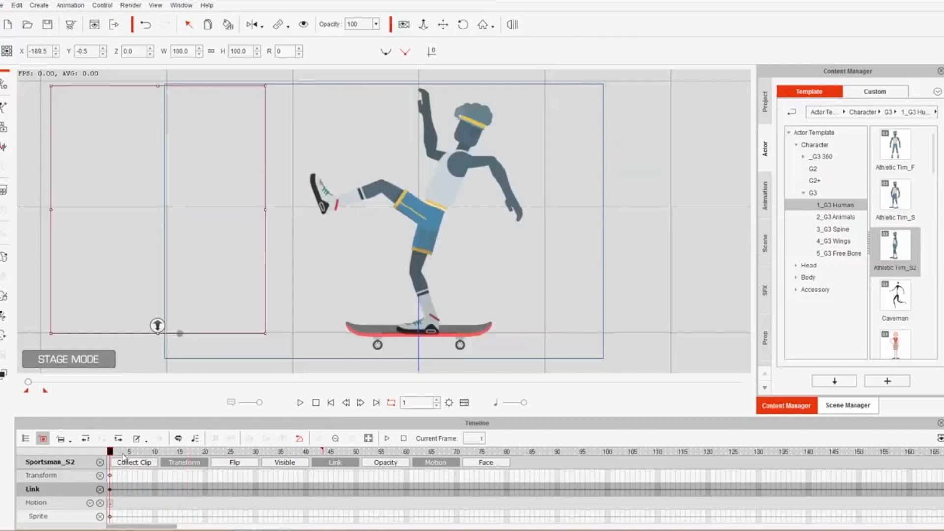
key(space)
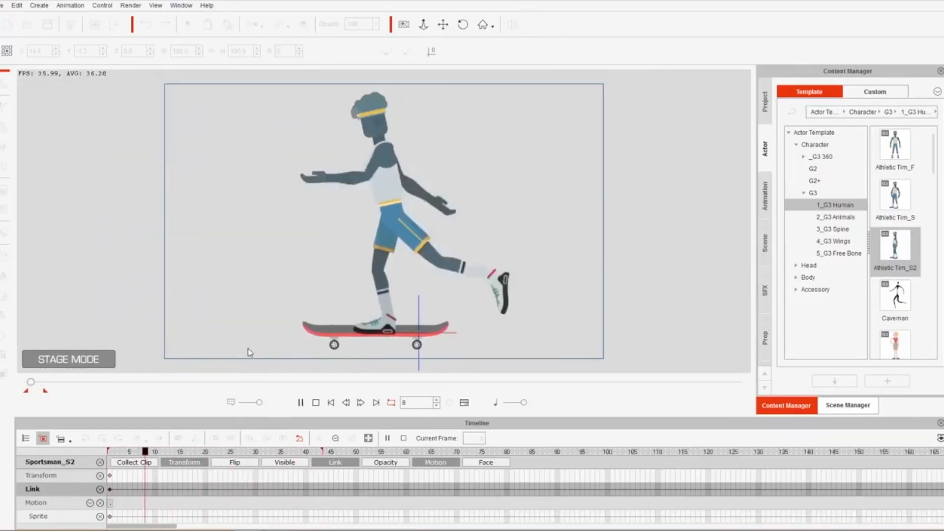
click(316, 403)
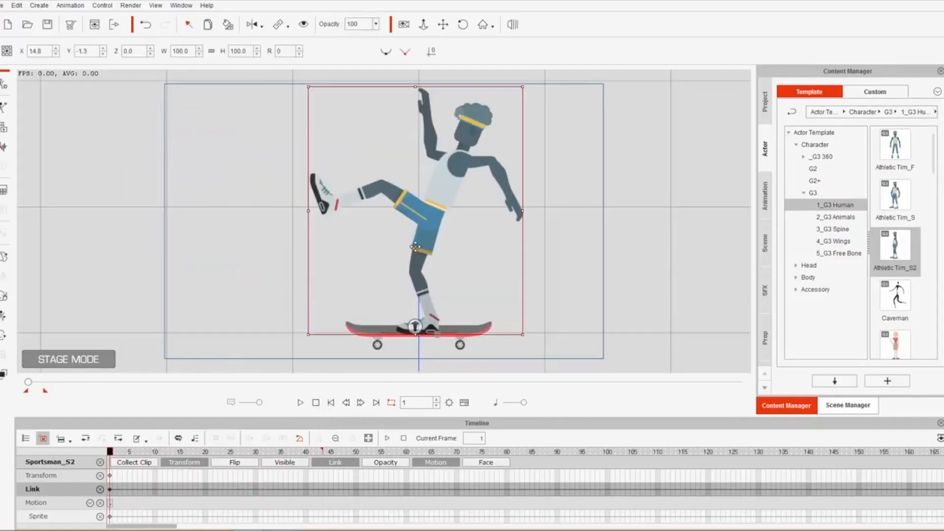
Add the Line_01 prop from the 04_Basic Icon library high on the stage at about X -29, Y 218
scroll(482, 238, down, 4)
scroll(502, 281, down, 2)
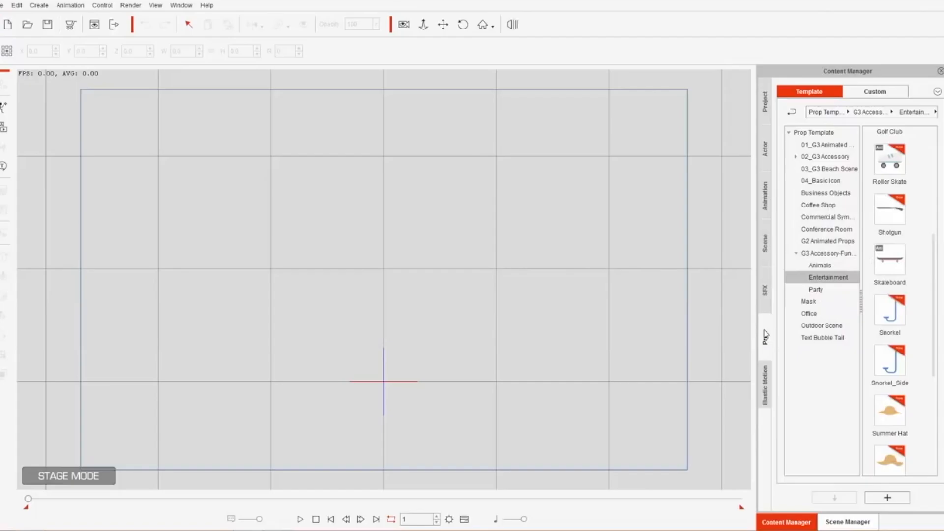
click(829, 185)
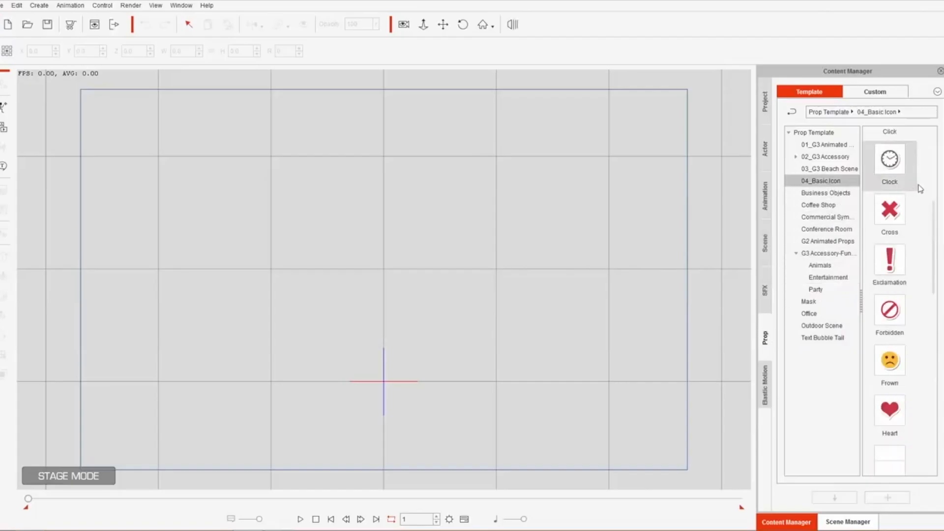
scroll(932, 222, down, 5)
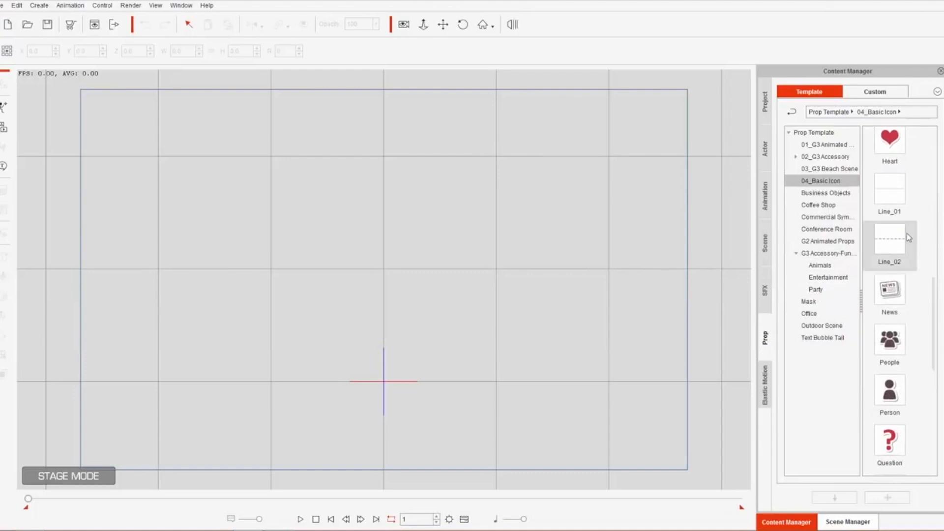
drag(894, 199, 390, 136)
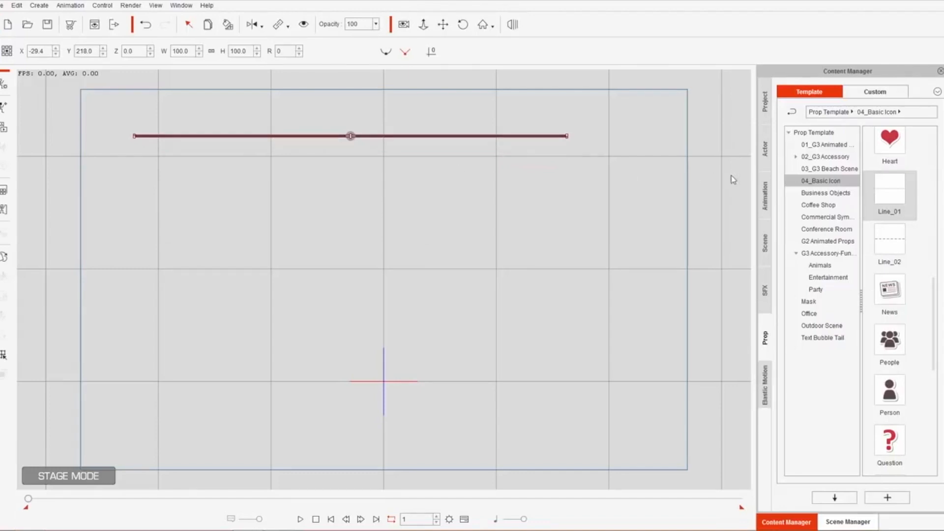
Add the Sportsman_S2 character below the line and open it in the 2D Motion Key Editor
click(765, 149)
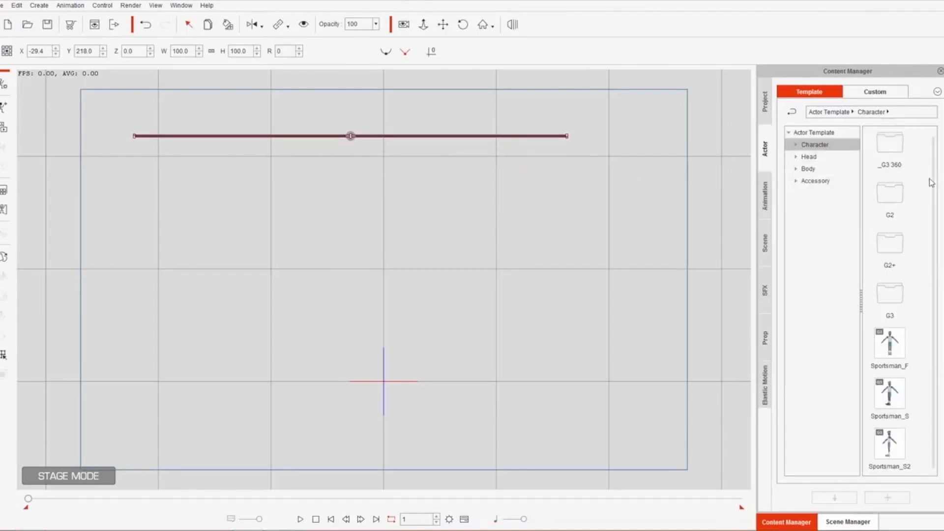
drag(889, 444, 358, 241)
click(4, 317)
Raise both arms straight up to the bar, rotating the left upper arm to about 223 and the right to about 132
click(609, 202)
drag(383, 226, 330, 144)
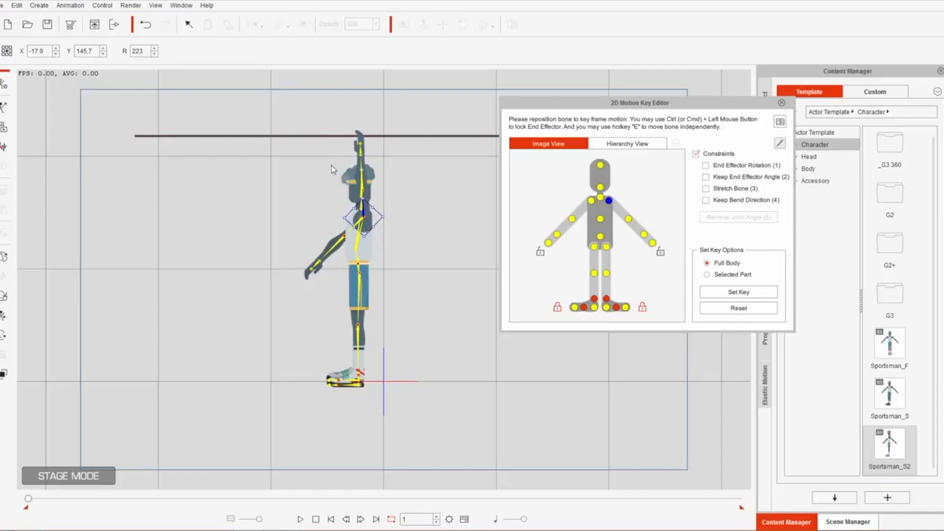
click(591, 201)
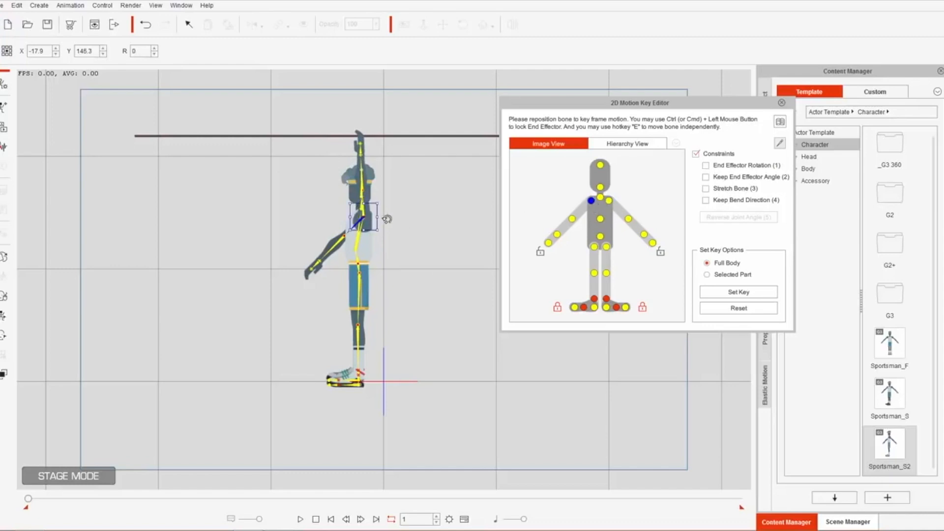
drag(386, 223, 351, 223)
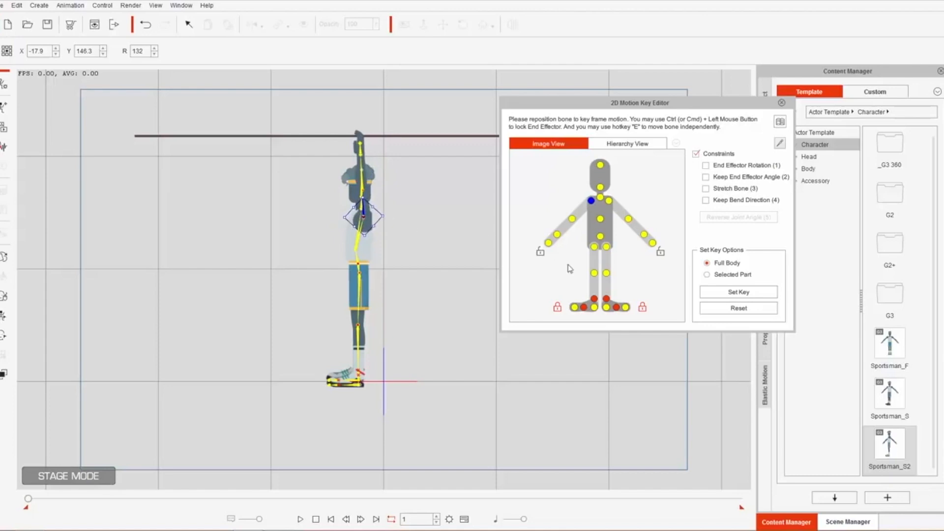
Try lowering the hip to about X -21, Y 92 with both feet locked, and undo the move
click(601, 238)
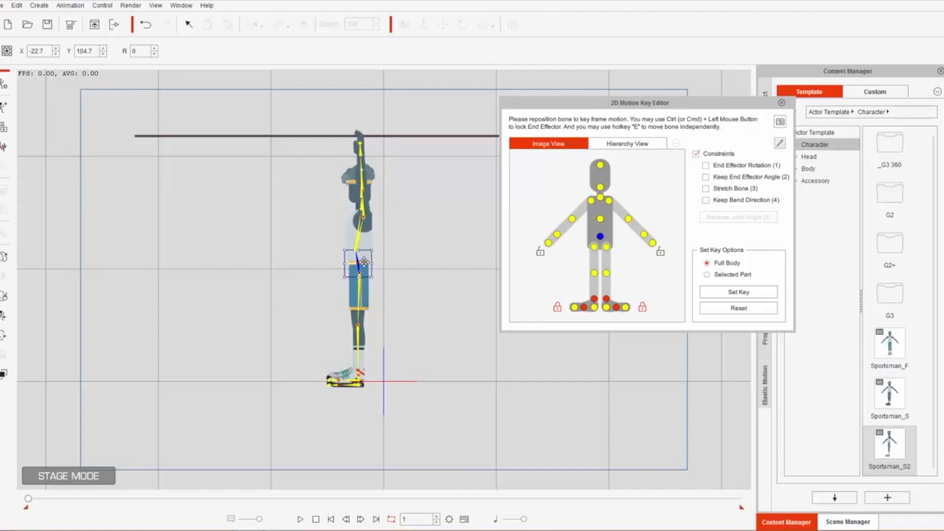
drag(364, 260, 367, 276)
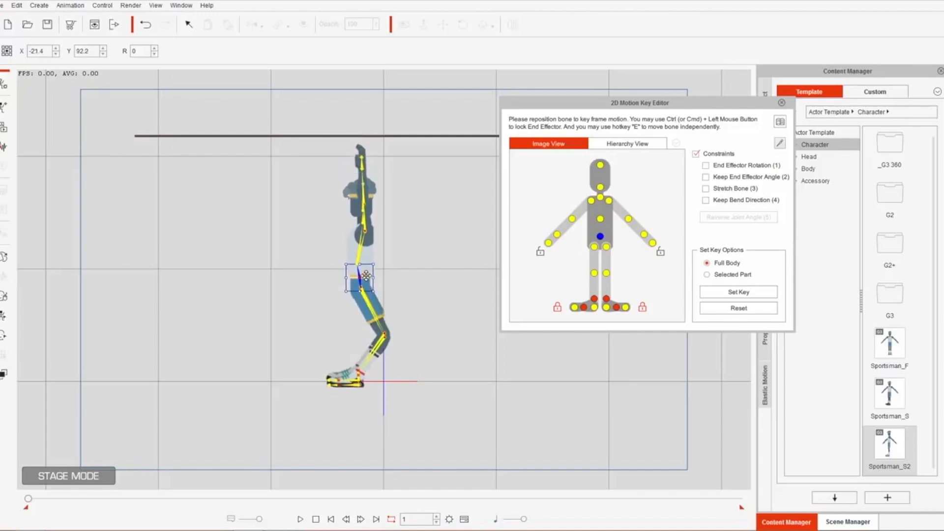
key(ctrl+z)
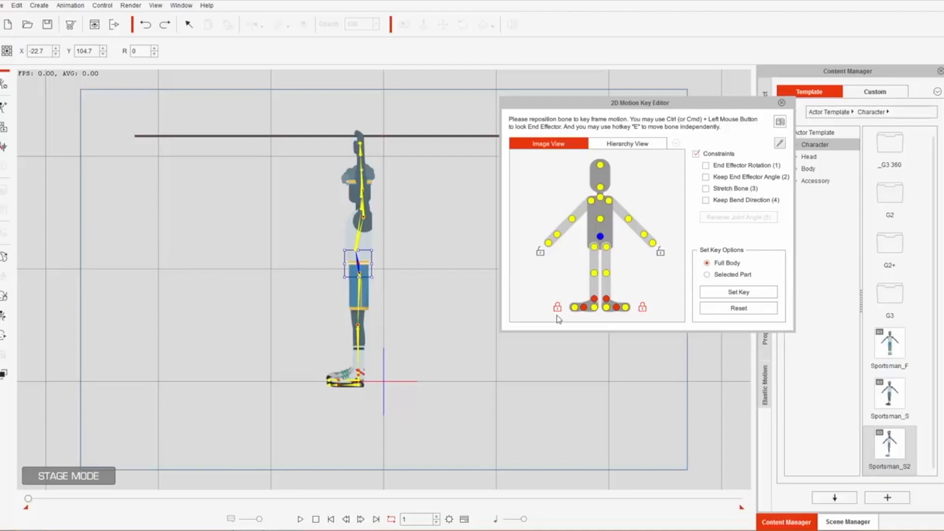
Unlock both feet and lock both hands, with the Stretch Bone constraint enabled
click(558, 308)
click(642, 310)
drag(364, 262, 363, 261)
click(540, 252)
click(661, 253)
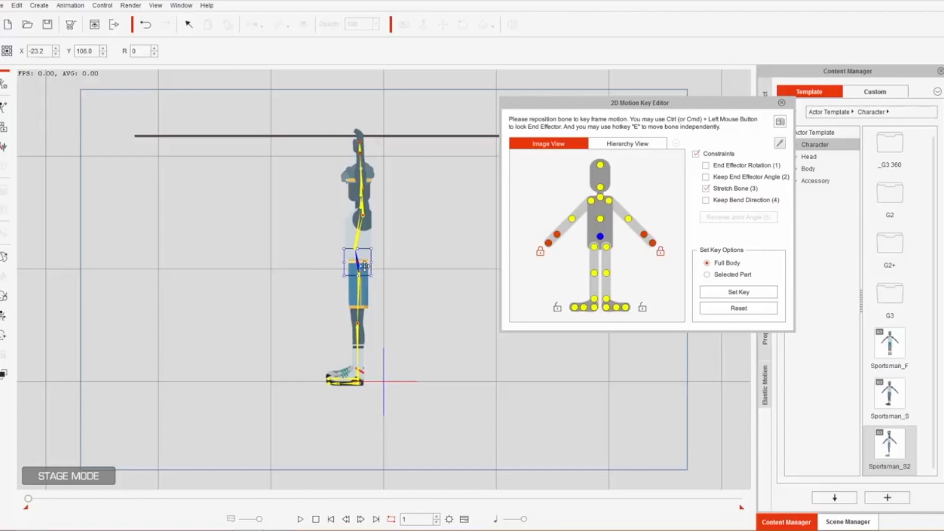
Swing the hip to about X -79, Y 109 with rotation 36, and lift the right leg forward with its knee bent
drag(363, 265, 363, 269)
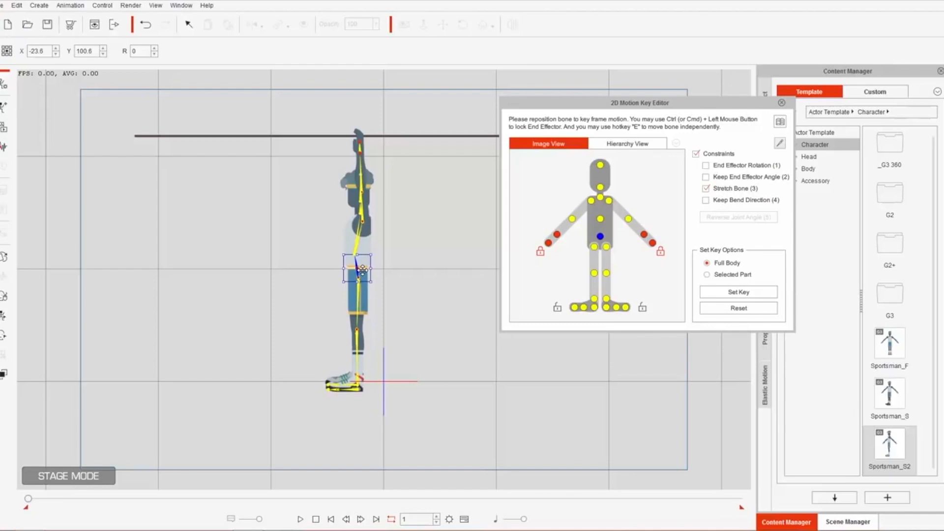
drag(362, 269, 301, 261)
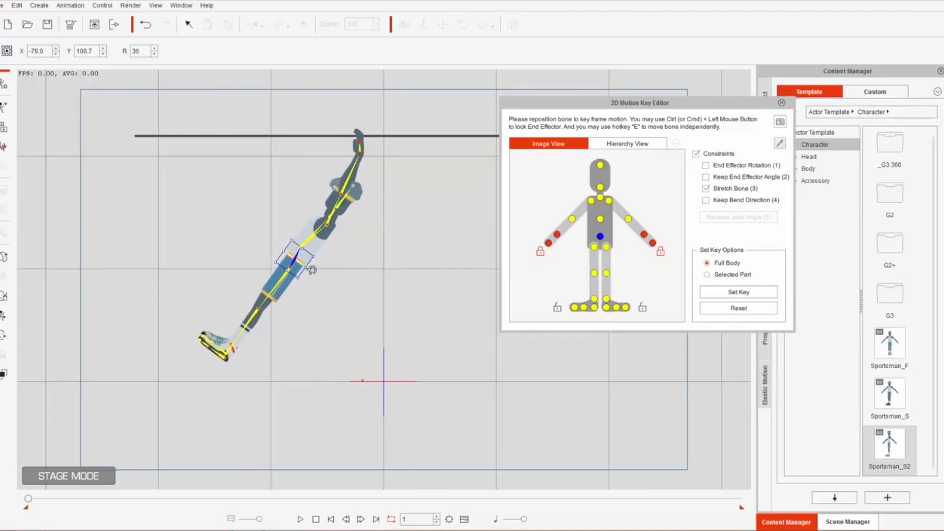
click(594, 247)
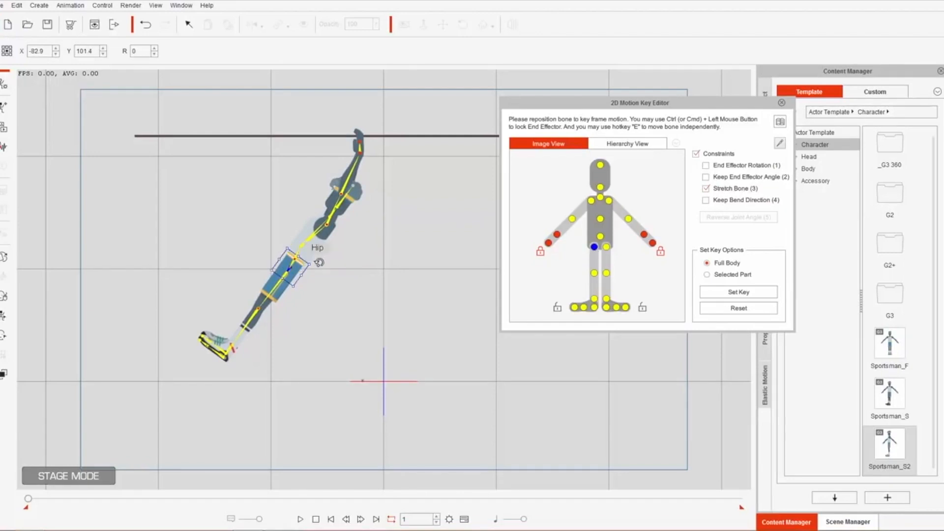
drag(314, 270, 246, 303)
click(227, 284)
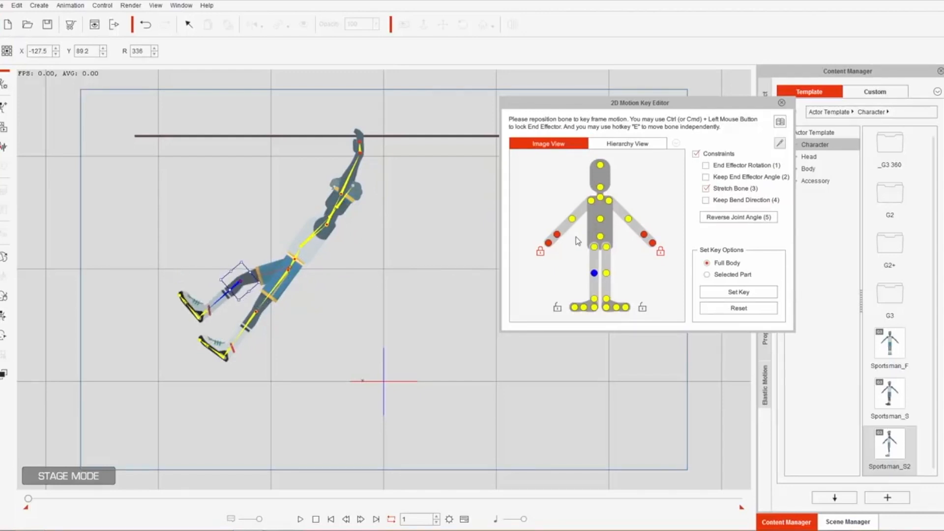
Raise both thighs, bend the left shank to rotation 313, and swing the hip to about X -100, Y 119, rotation 48
click(595, 249)
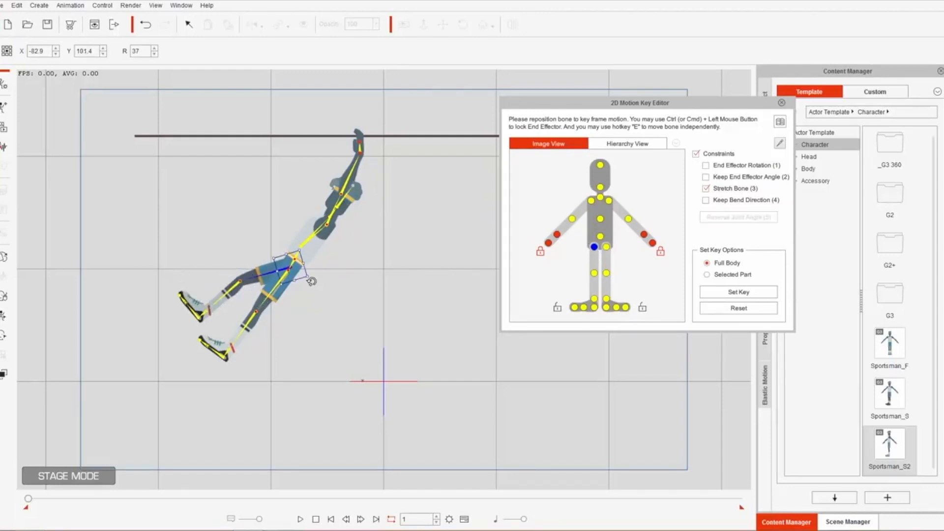
drag(311, 281, 302, 284)
click(284, 275)
mouse_move(298, 292)
mouse_down()
mouse_move(263, 302)
mouse_move(281, 290)
mouse_up()
click(239, 295)
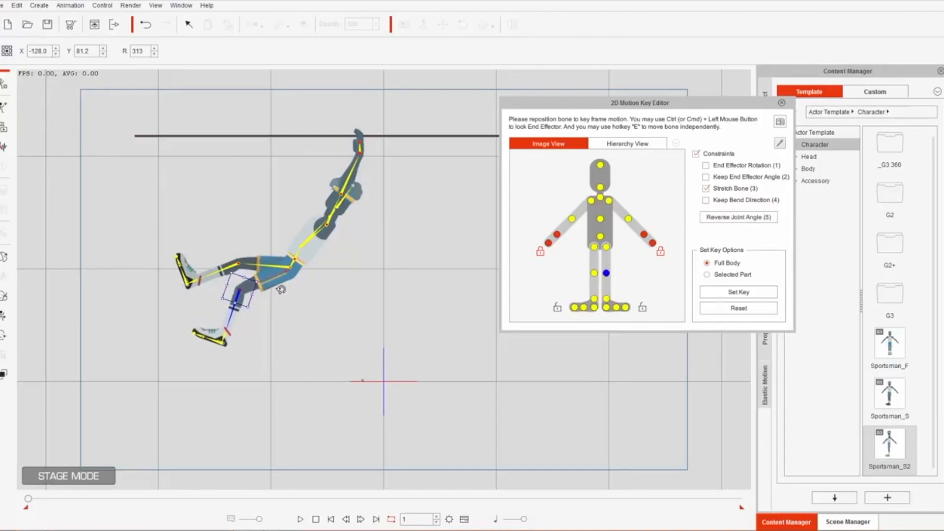
click(292, 266)
drag(296, 269, 269, 253)
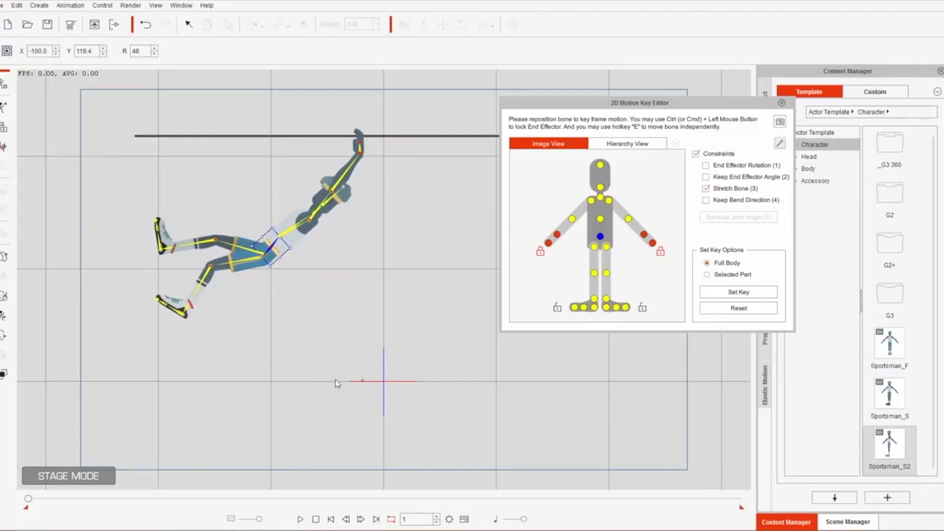
Open the timeline, go to frame 10, and move the hip to about X -28, Y 100 with rotation 4
key(F3)
drag(127, 454, 156, 455)
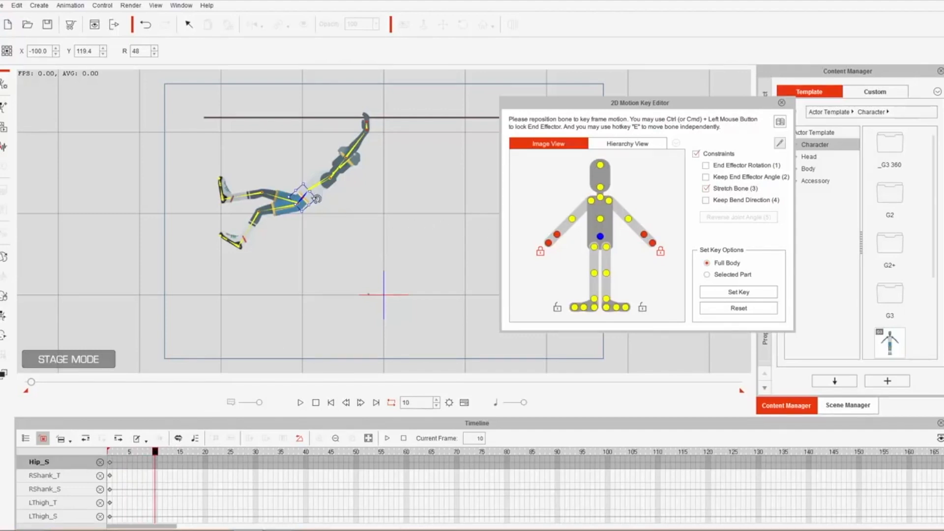
drag(303, 200, 362, 214)
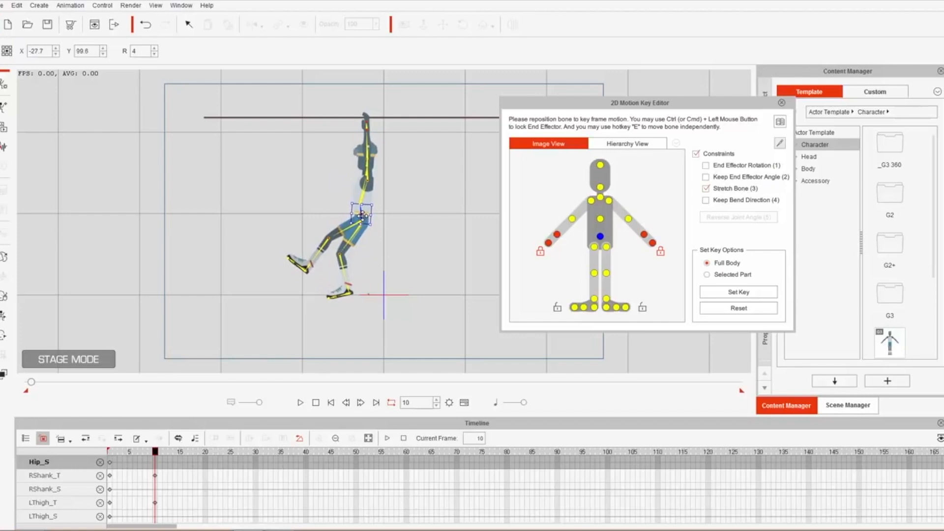
Lower both legs at frame 10, rotating the left thigh to about 9 and the right thigh to about 10
click(367, 242)
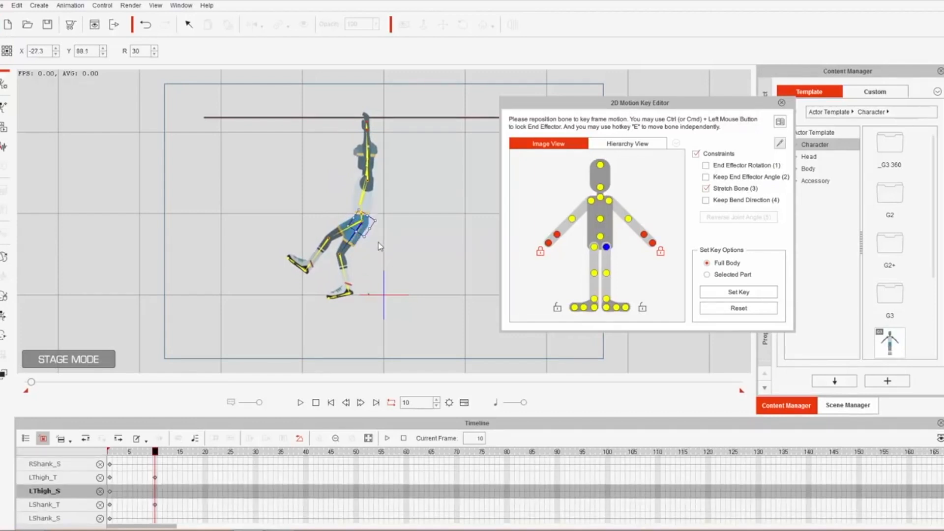
drag(376, 234, 379, 232)
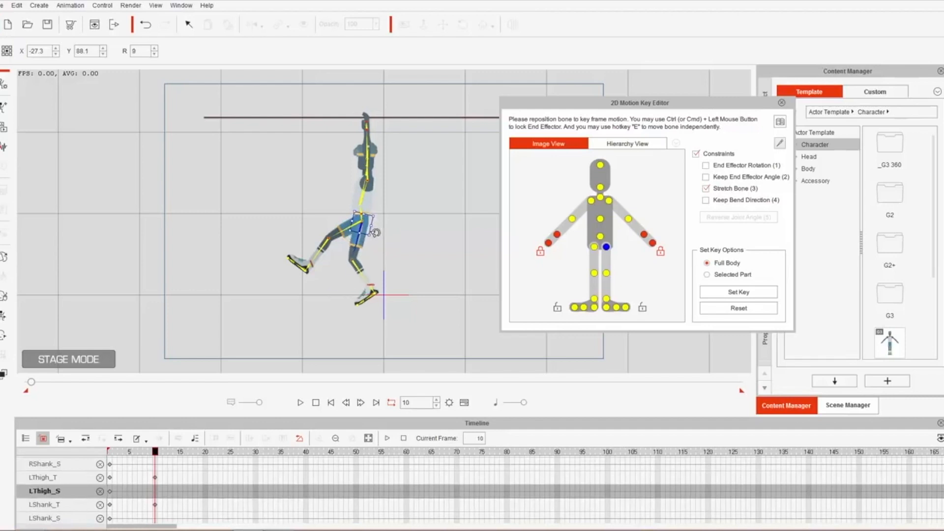
click(347, 229)
mouse_move(375, 232)
mouse_down()
mouse_move(390, 218)
mouse_move(387, 235)
mouse_up()
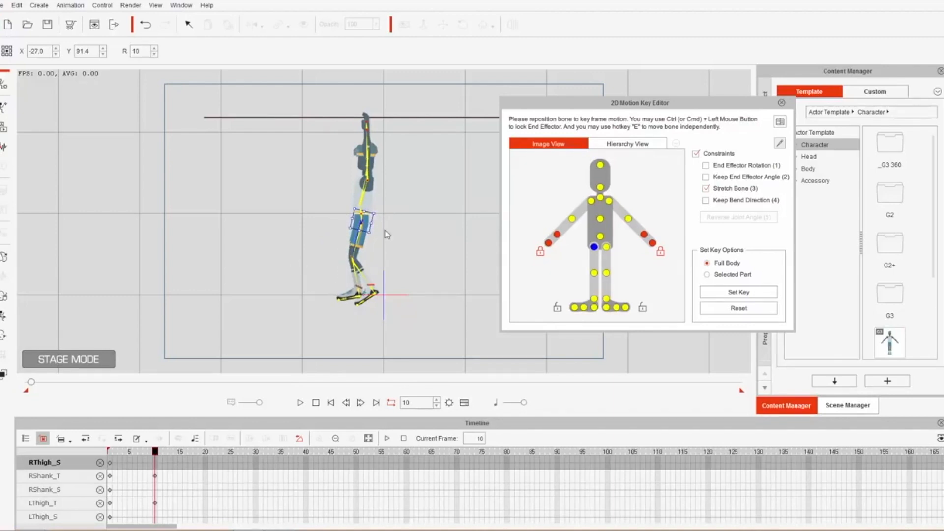
Tilt both feet toes-down at frame 10, with the left foot rotated to about 346
click(594, 299)
mouse_move(381, 301)
mouse_down()
mouse_move(391, 289)
mouse_move(382, 293)
mouse_up()
click(606, 299)
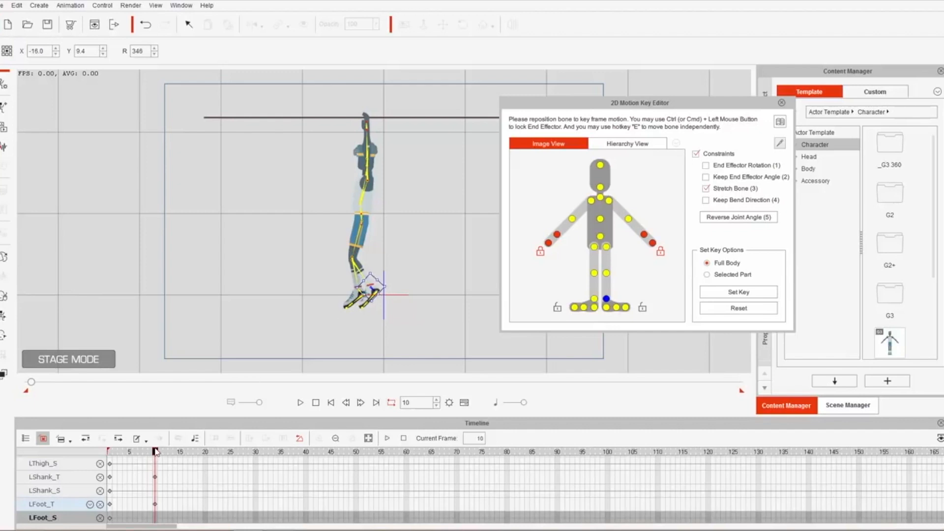
Go to frame 20 and swing the hip backward to about X 60, Y 126 with rotation 311
drag(159, 451, 207, 452)
click(363, 217)
drag(363, 216, 438, 192)
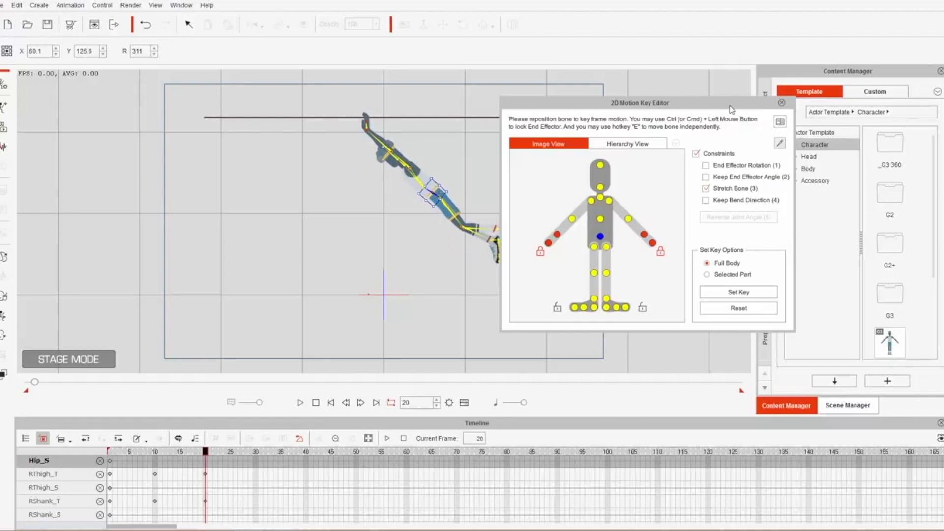
Move the motion editor aside and lift the left leg back at frame 20, with thigh rotation 319 and foot rotation 328
drag(730, 109, 791, 101)
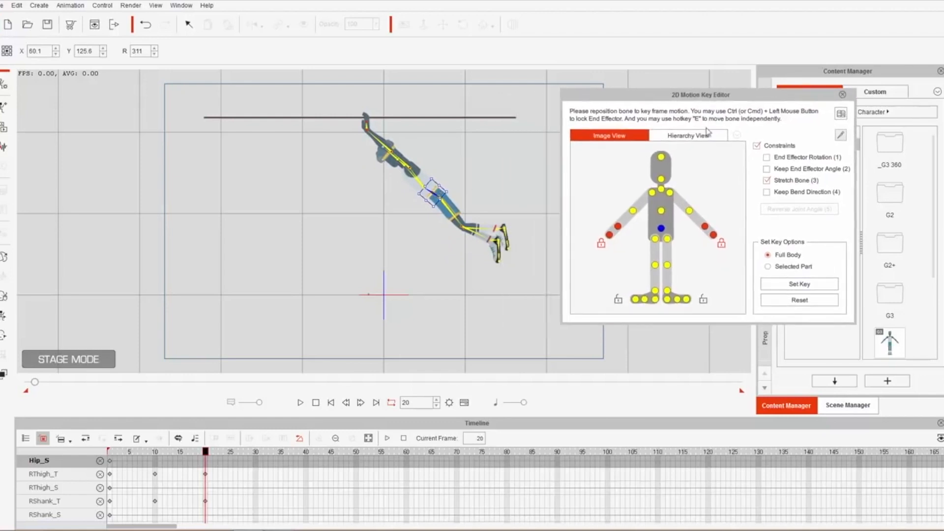
click(452, 210)
drag(462, 201, 488, 163)
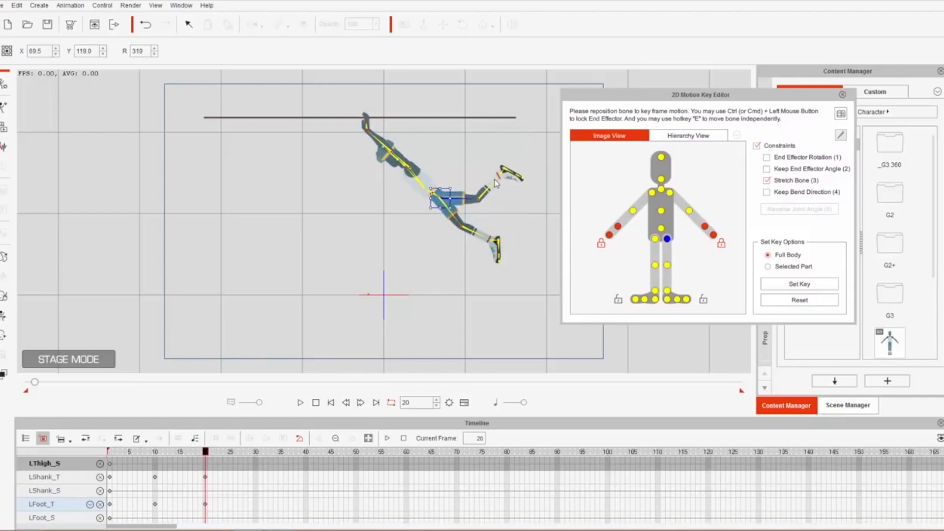
click(500, 187)
drag(499, 195, 515, 131)
click(507, 170)
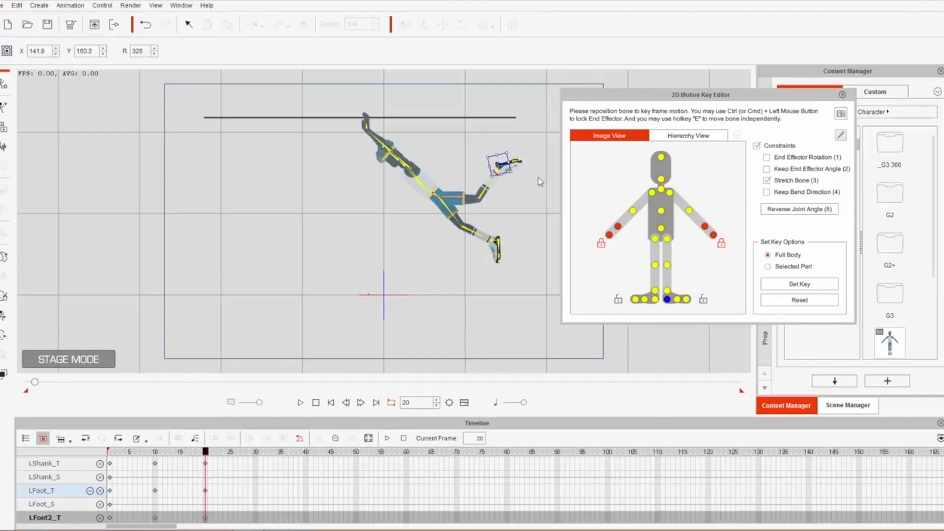
Lift the right leg back at frame 20, with thigh rotation 343 and foot rotation 335
click(464, 219)
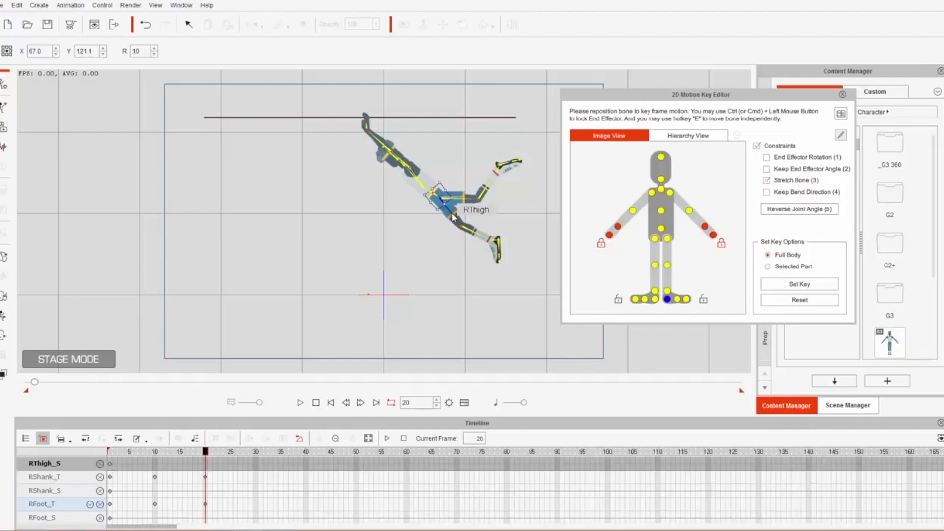
drag(452, 203, 462, 198)
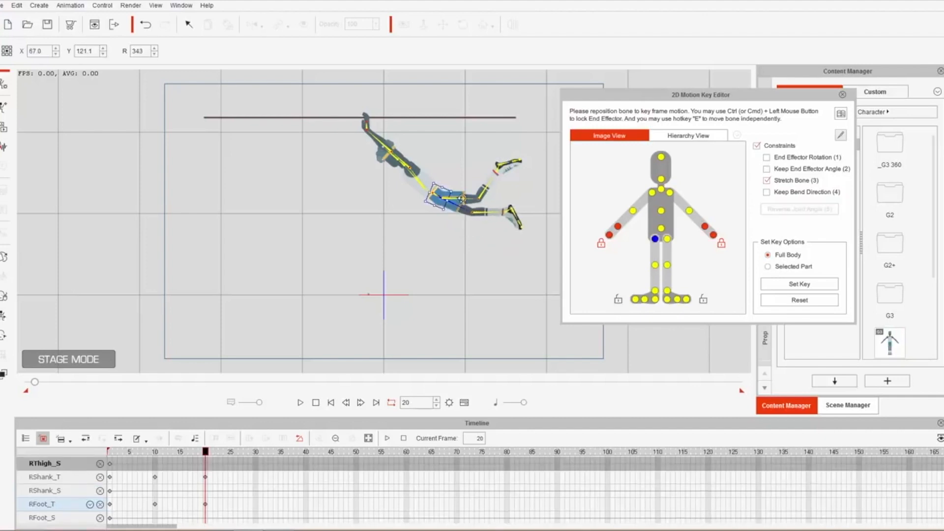
click(490, 216)
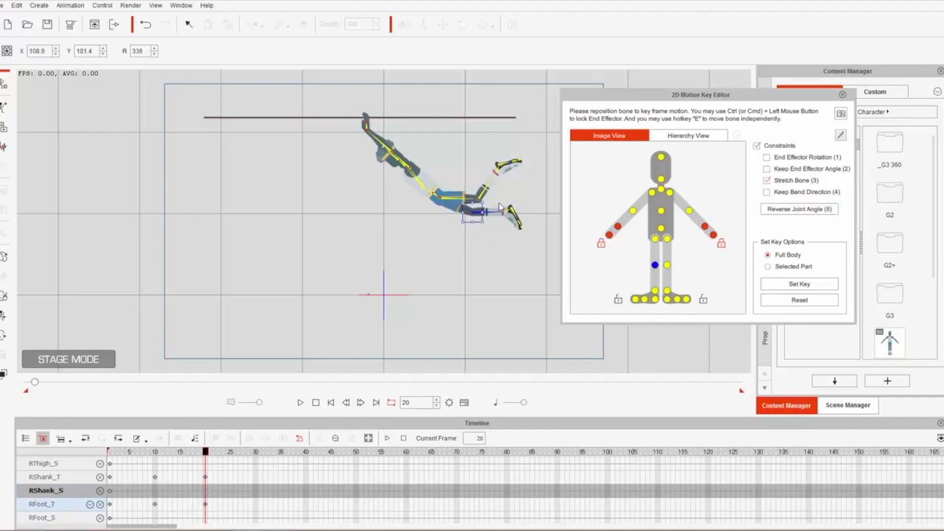
drag(489, 206, 531, 181)
click(520, 191)
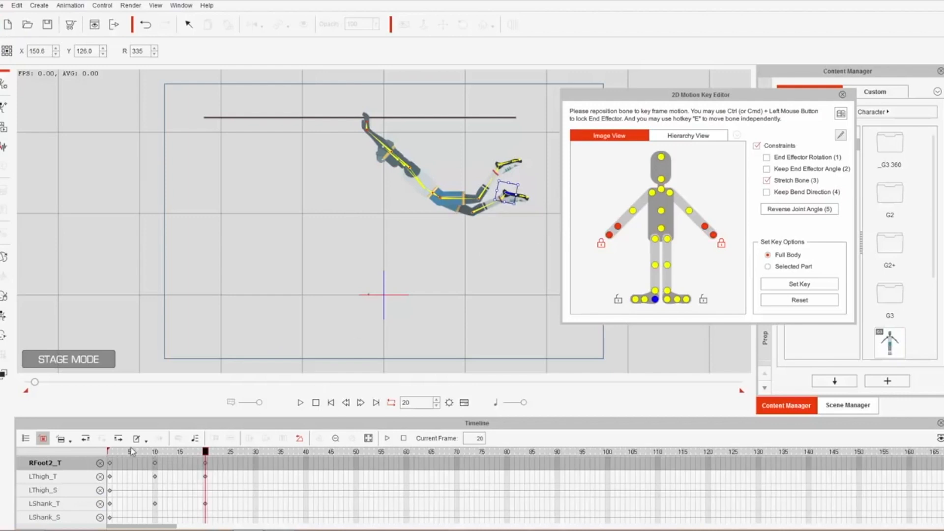
Play the swing from frame 1 to review the motion between the forward, hanging and backward poses
drag(143, 450, 90, 454)
key(space)
key(space)
key(space)
key(space)
key(space)
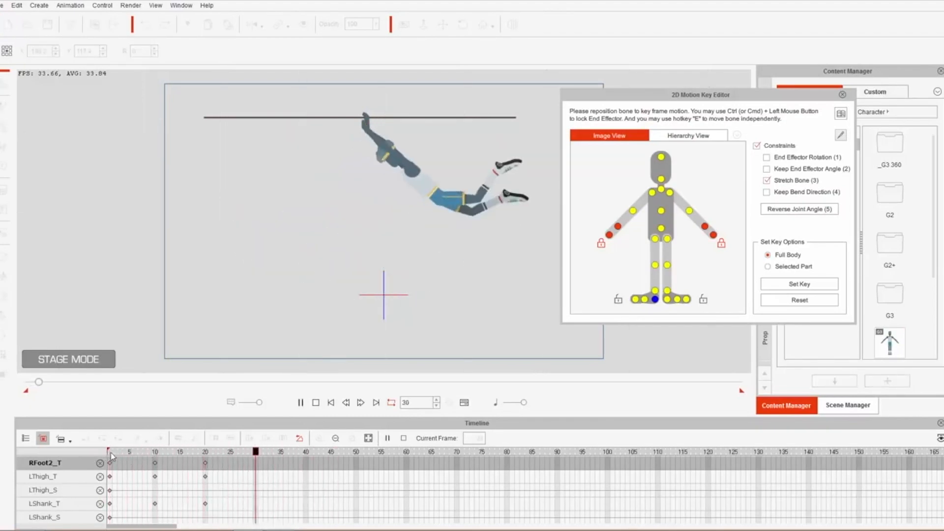
key(space)
Show the character's Motion tracks and copy the Transform keys from frame 10 to frame 30 and from frame 1 to frame 40
drag(156, 452, 157, 454)
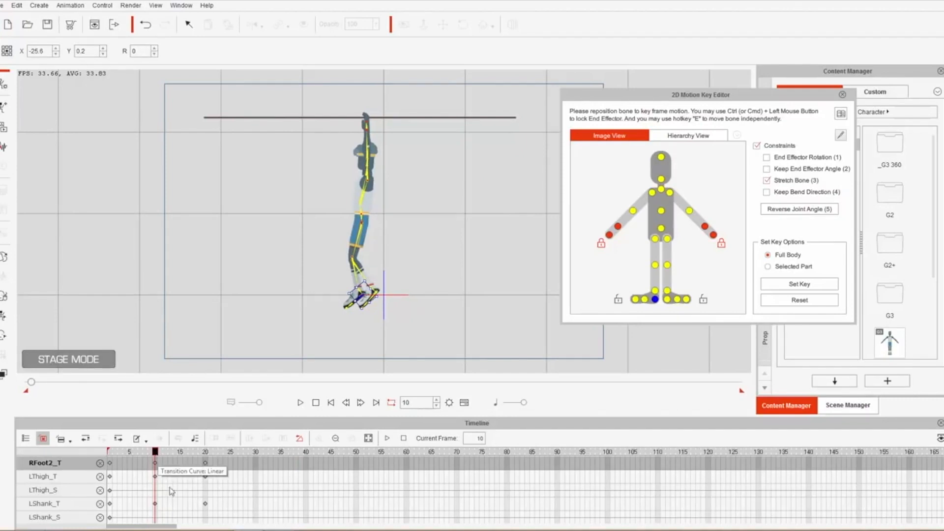
scroll(173, 497, up, 5)
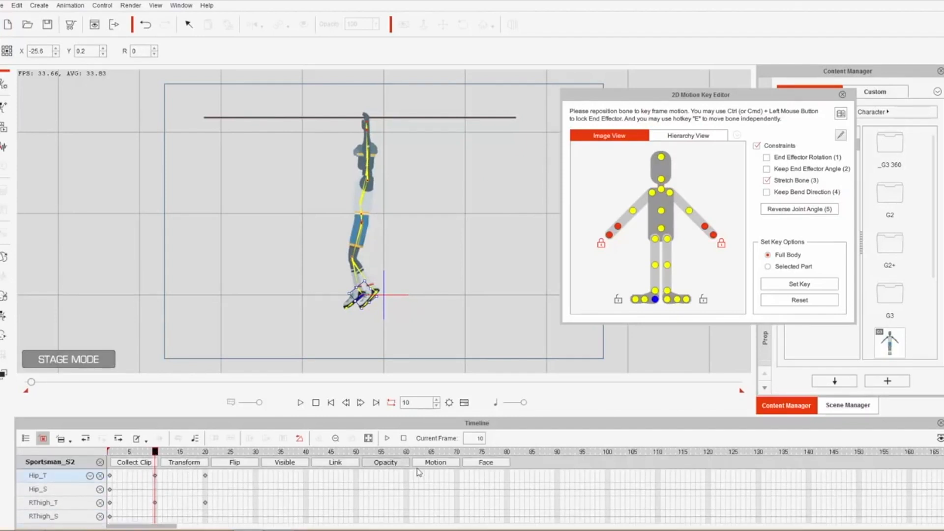
click(435, 462)
click(157, 492)
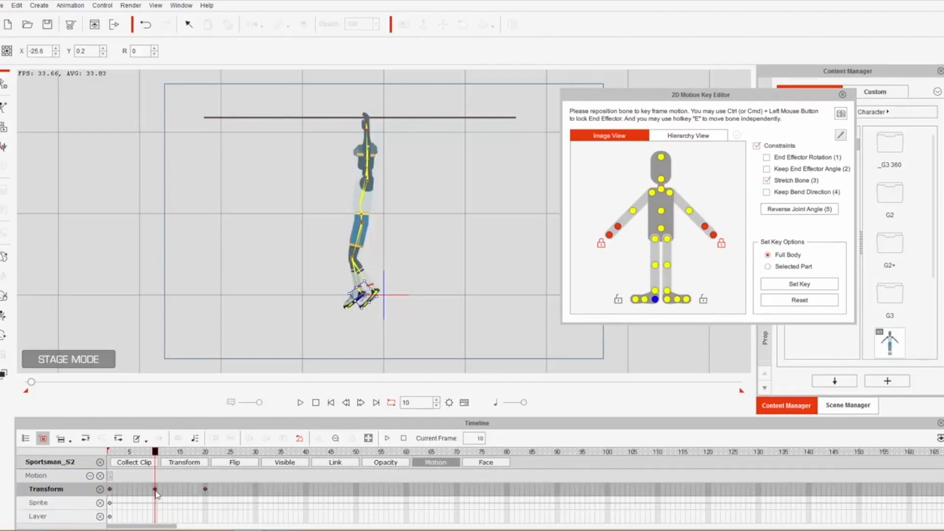
click(256, 489)
click(111, 490)
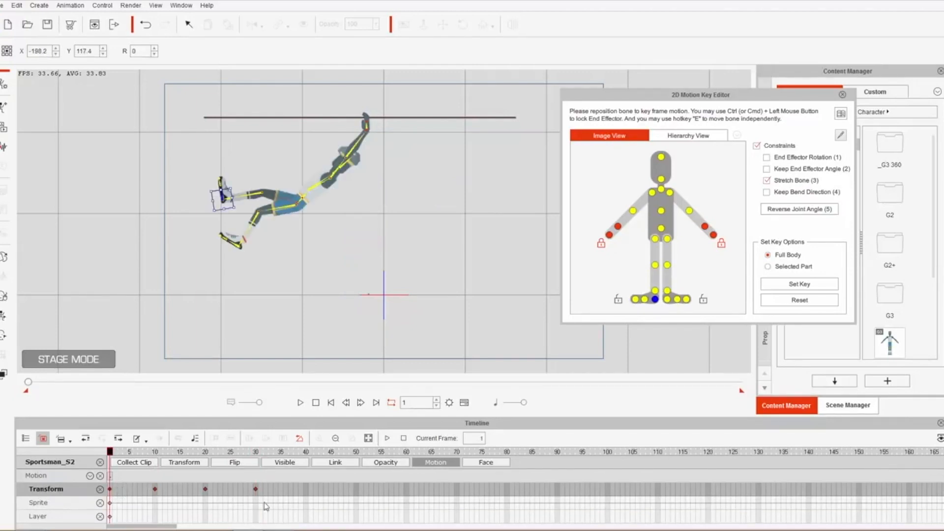
click(299, 491)
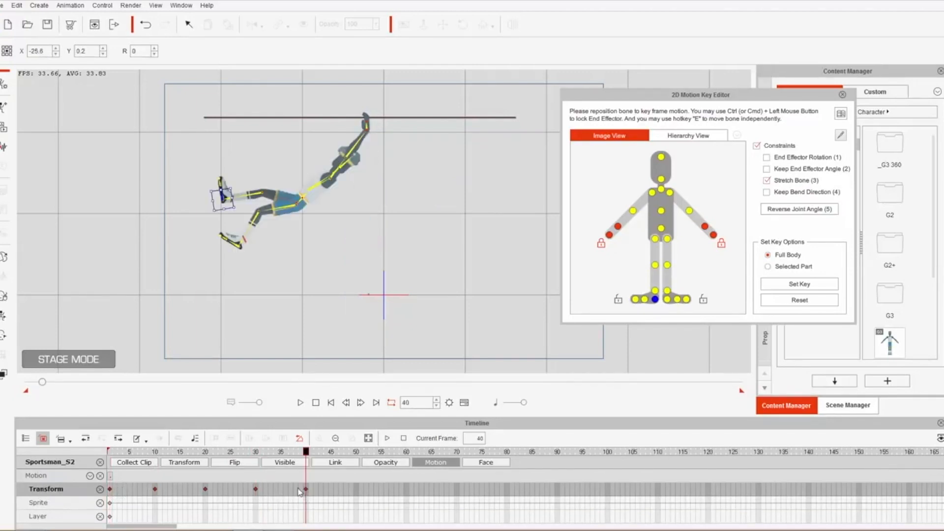
Shorten the playback range to end at about frame 51 and preview the full swing
mouse_move(739, 392)
mouse_down()
mouse_move(44, 399)
mouse_move(52, 399)
mouse_up()
drag(391, 451, 362, 451)
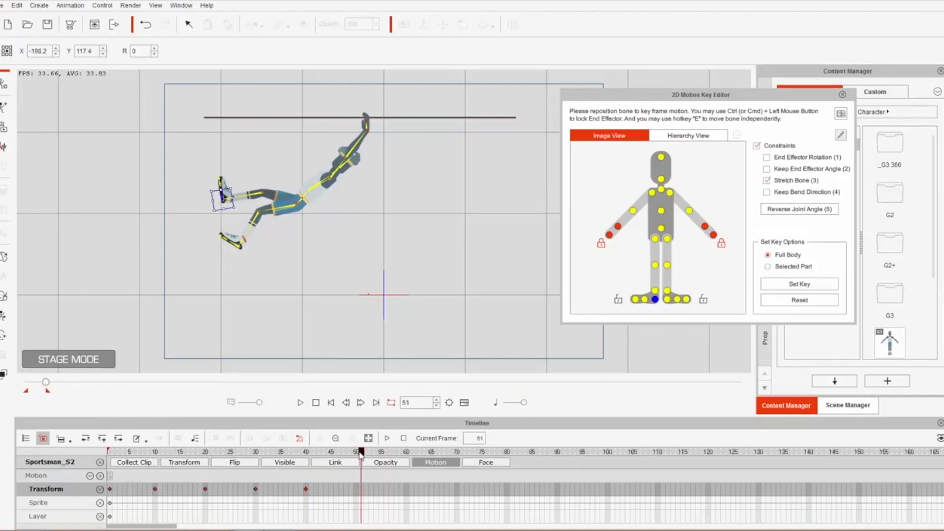
click(300, 403)
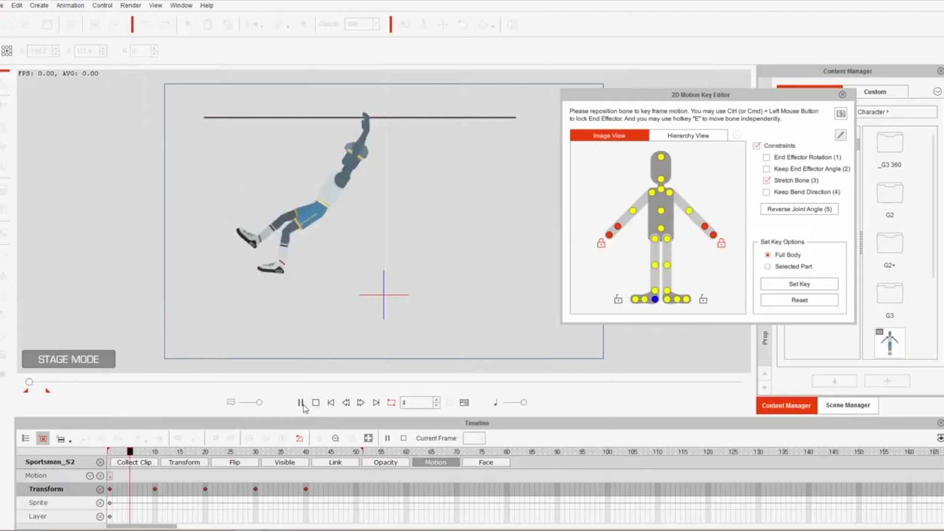
click(316, 402)
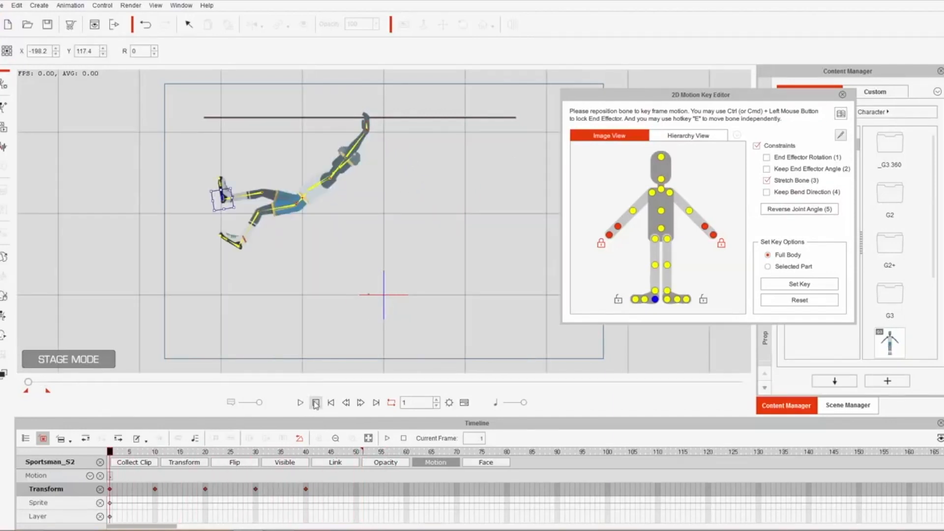
Set the transition curve of the Transform key at frame 10 to Accelerate, after trying Damping
drag(110, 452, 155, 449)
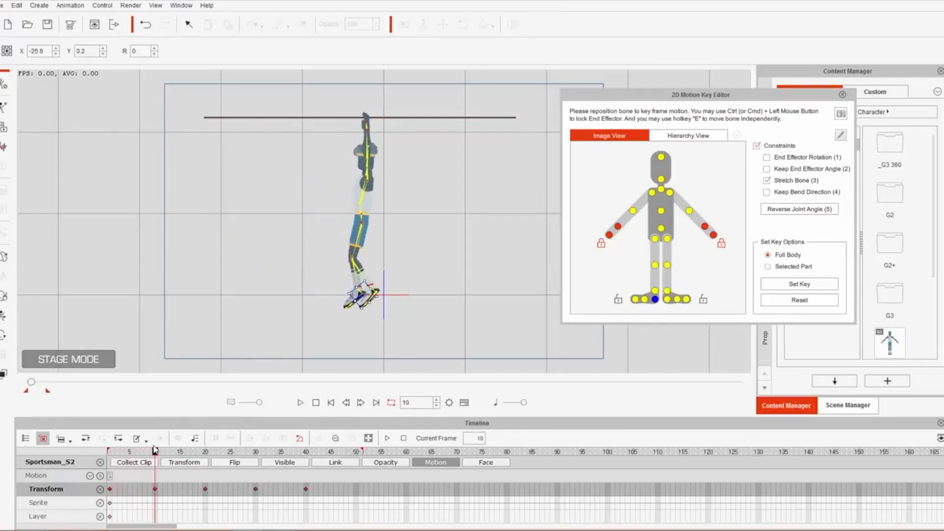
right_click(156, 490)
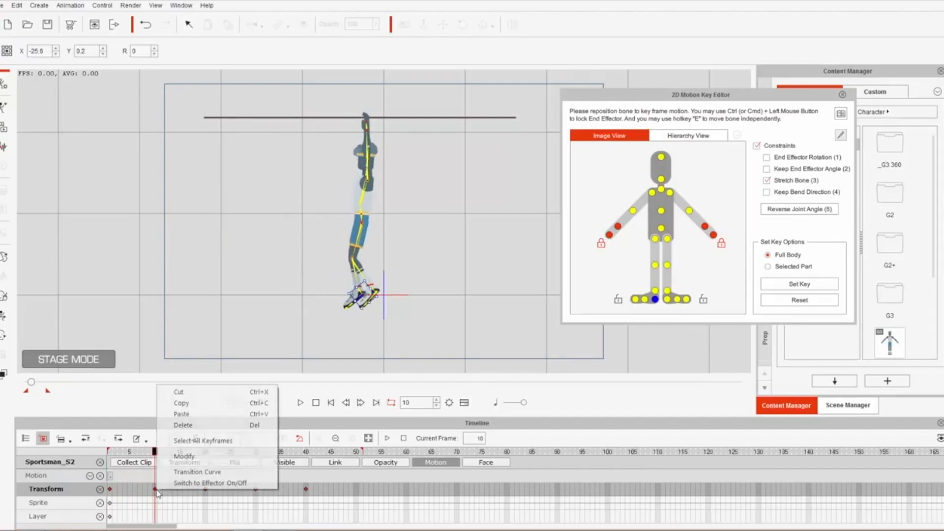
click(186, 472)
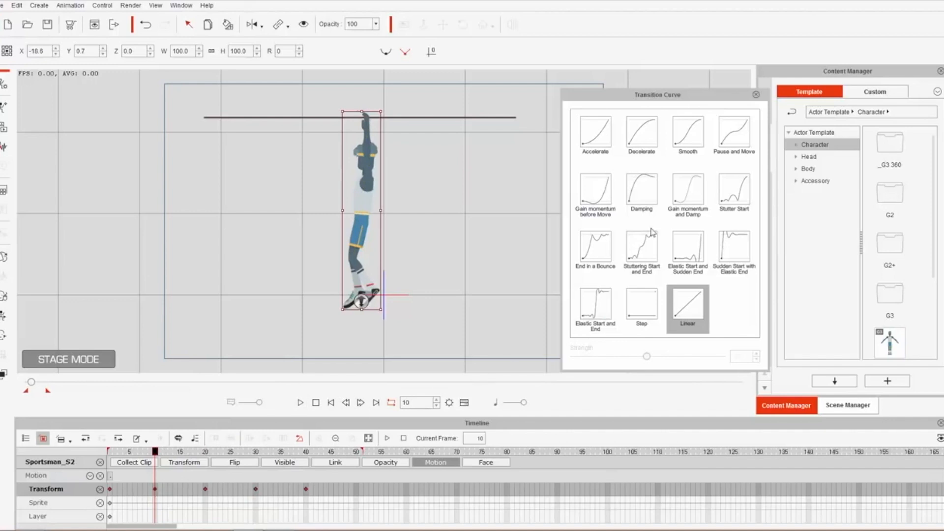
click(603, 136)
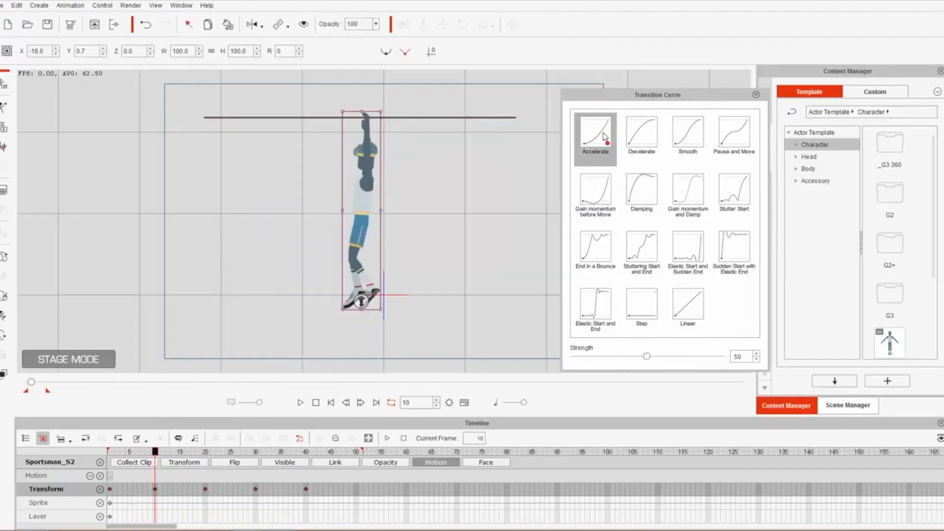
click(655, 181)
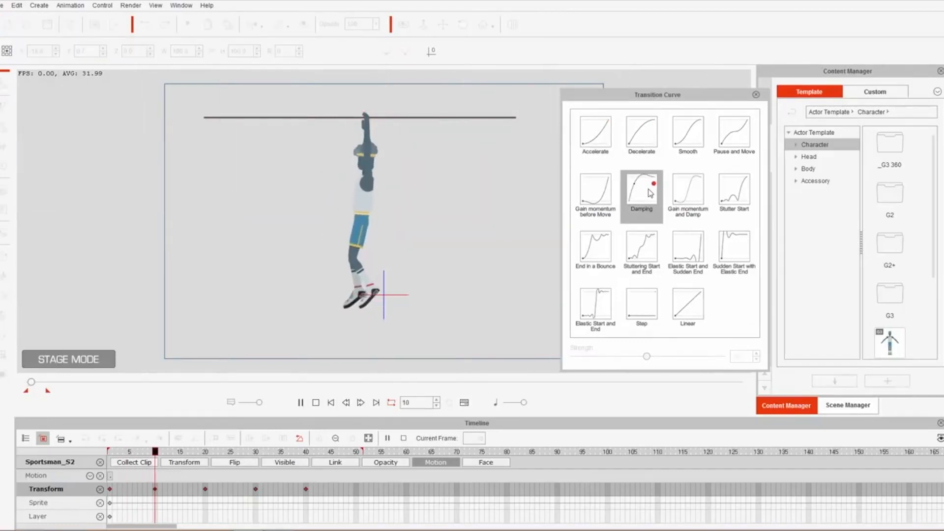
click(590, 139)
Set the transition curve of the Transform key at frame 20 to Decelerate
drag(173, 446, 204, 475)
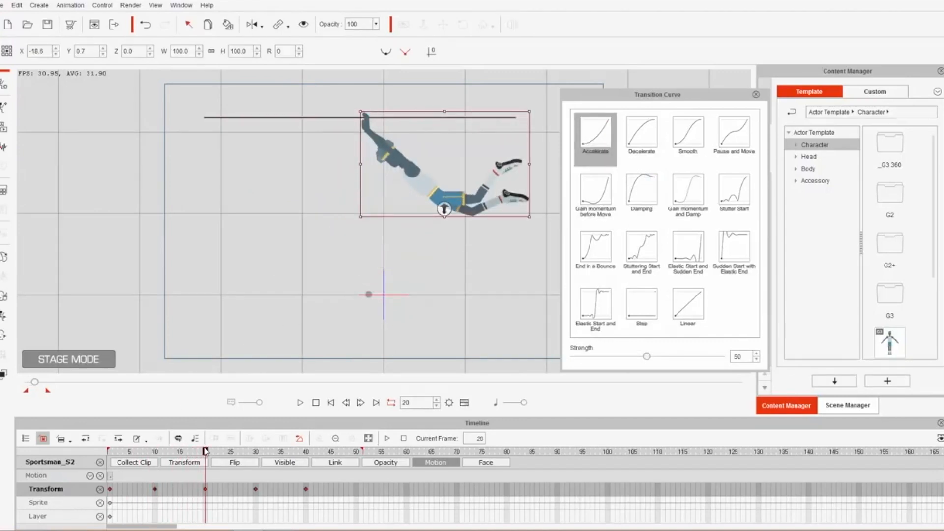
click(204, 490)
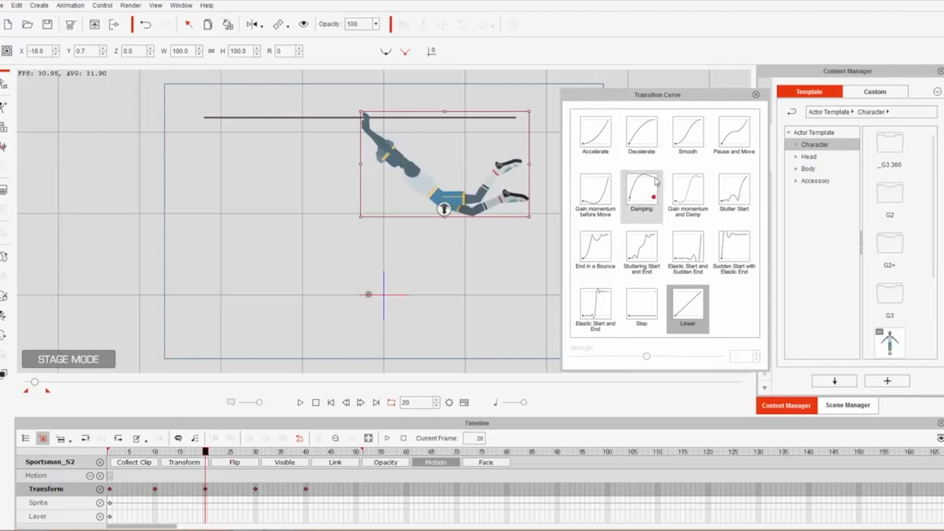
click(650, 136)
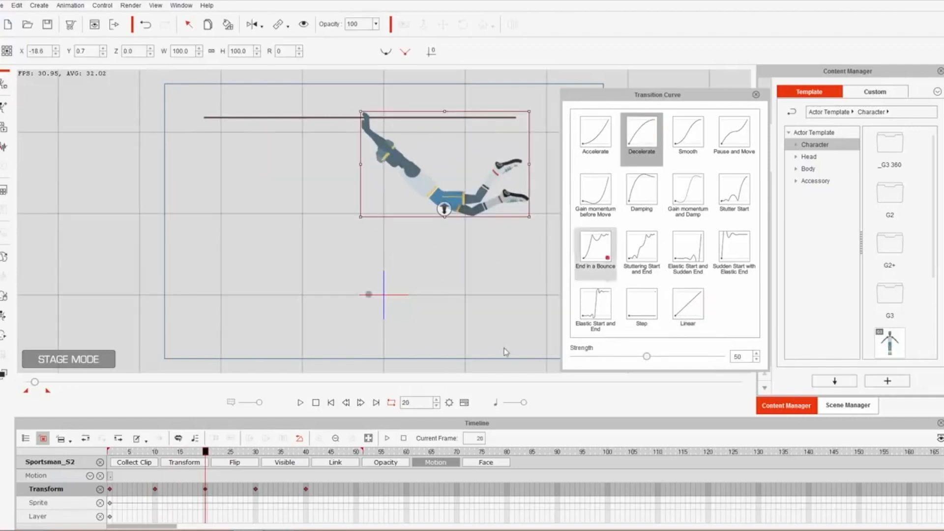
Set the Transform key's transition curve to Accelerate at frame 30 and to Decelerate at frame 40
click(255, 490)
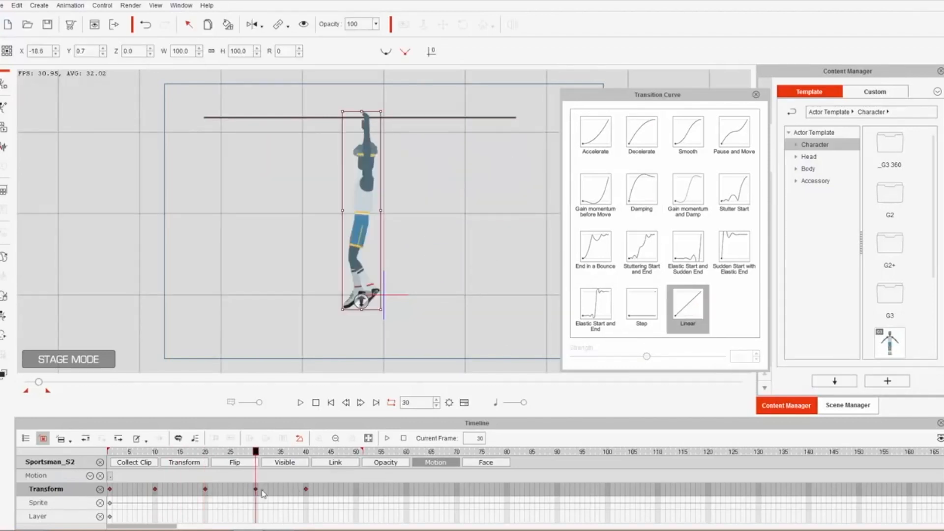
click(605, 139)
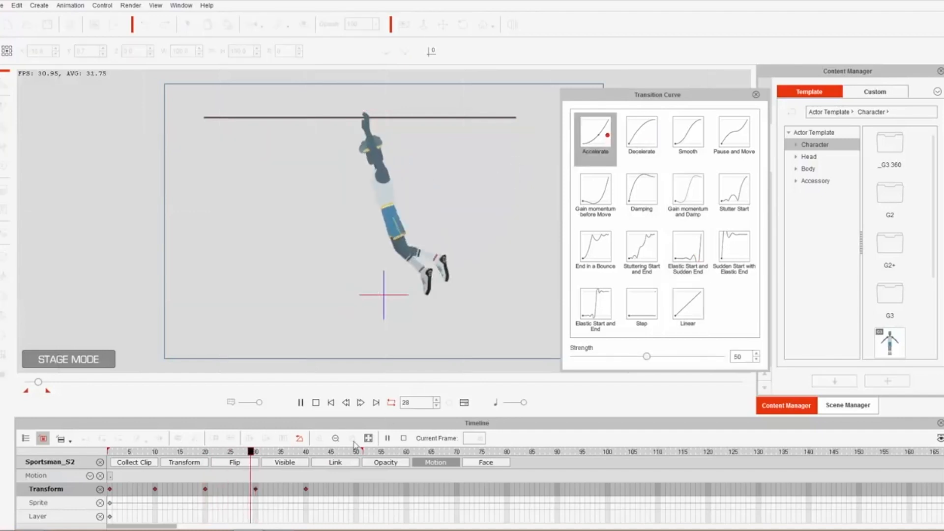
click(305, 490)
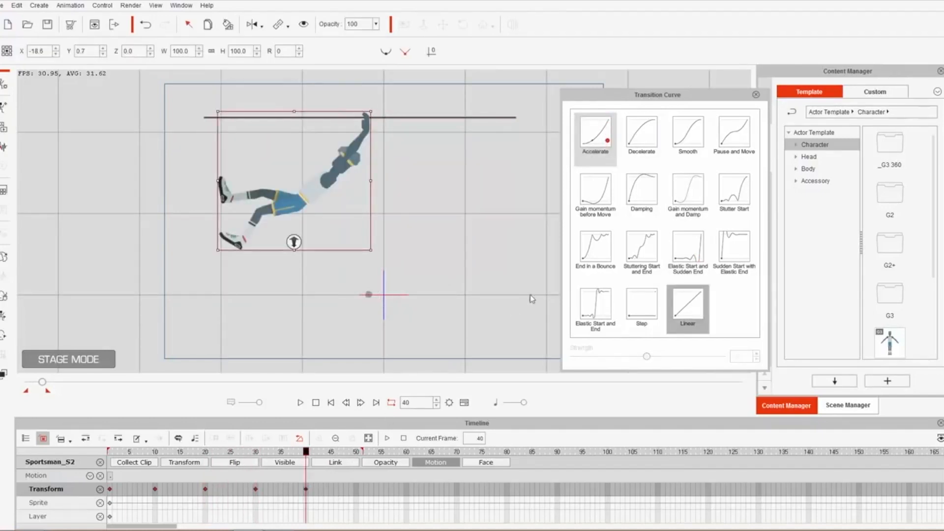
click(641, 134)
Play the eased swing from the start and trim the playback range to end at about frame 44
click(315, 402)
click(300, 403)
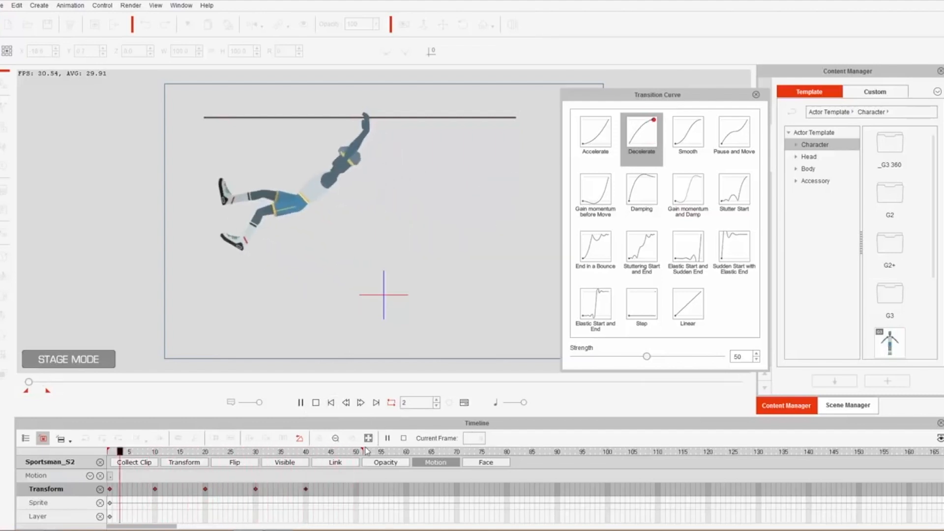
key(space)
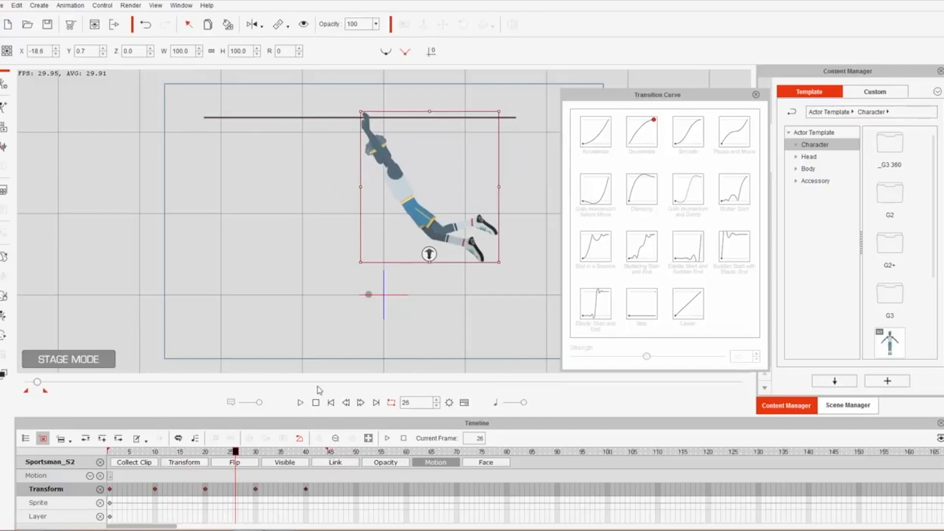
click(301, 403)
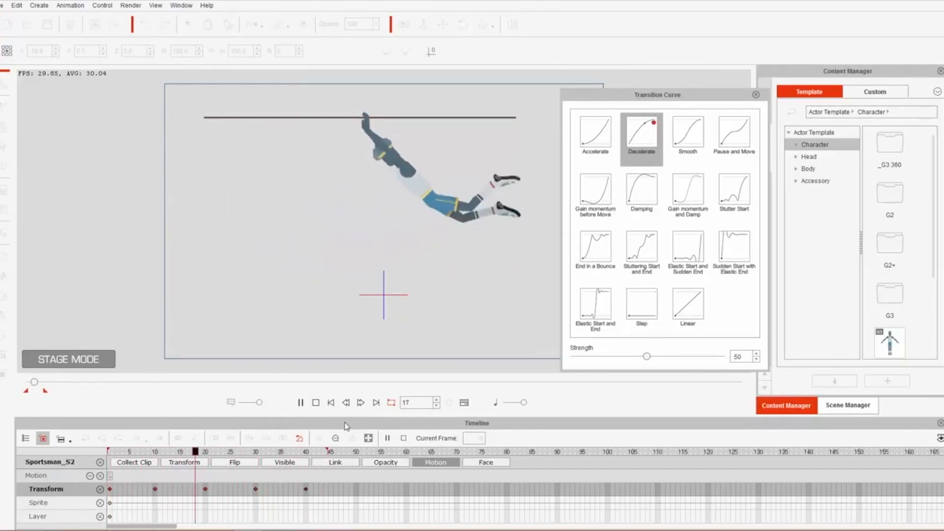
Reopen the 2D Motion Key Editor at frame 10 and lower the hip to about X -25.8, Y 85.4
mouse_move(169, 462)
mouse_down()
mouse_move(158, 460)
mouse_move(200, 458)
mouse_move(158, 462)
mouse_up()
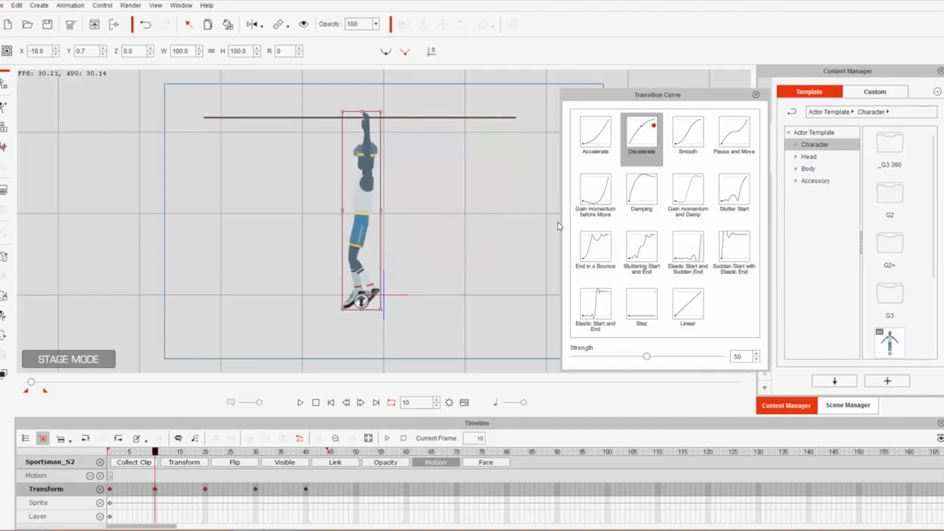
click(5, 317)
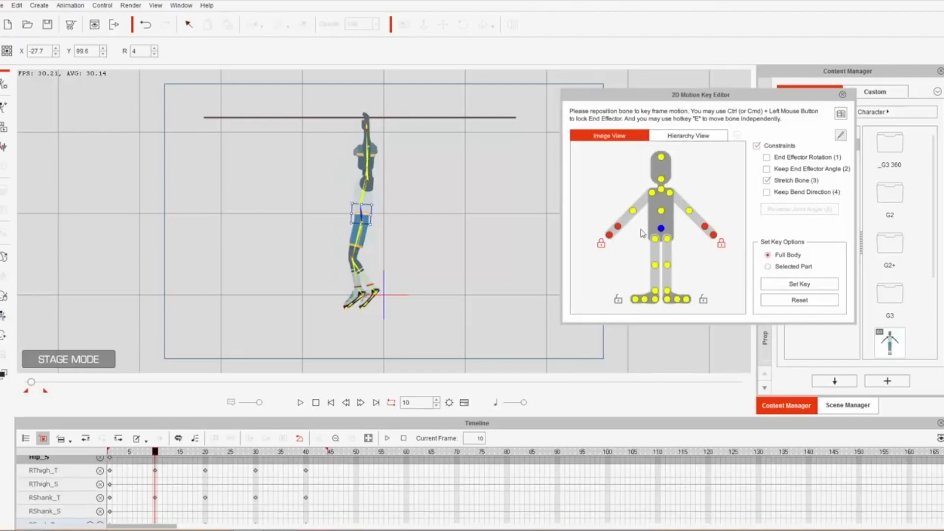
drag(362, 214, 364, 226)
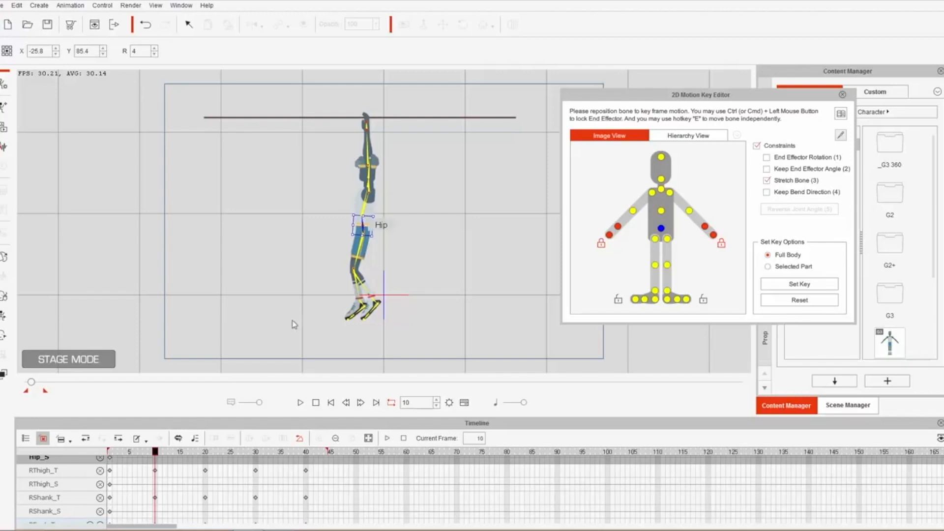
Copy the Transform key at frame 10 over the one at frame 30 and play the swing from frame 1
scroll(170, 474, up, 5)
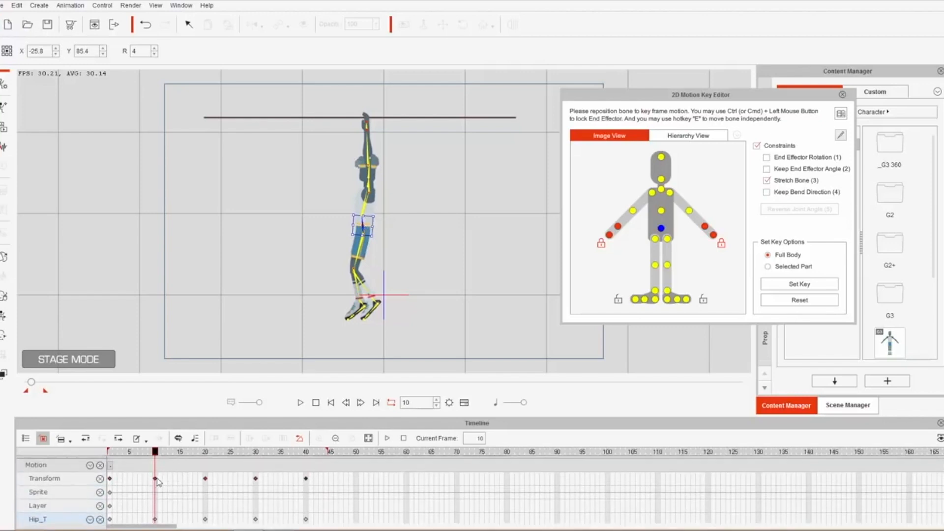
click(156, 481)
right_click(156, 481)
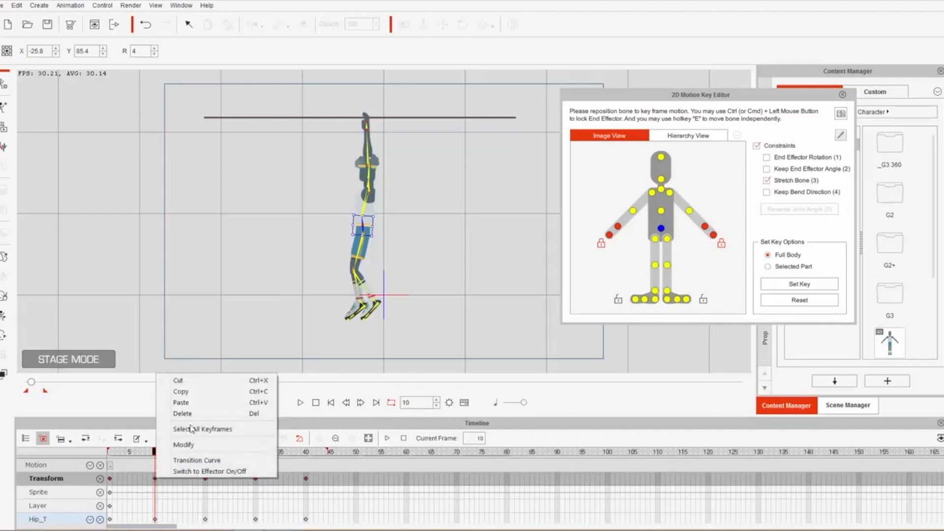
click(193, 392)
click(256, 478)
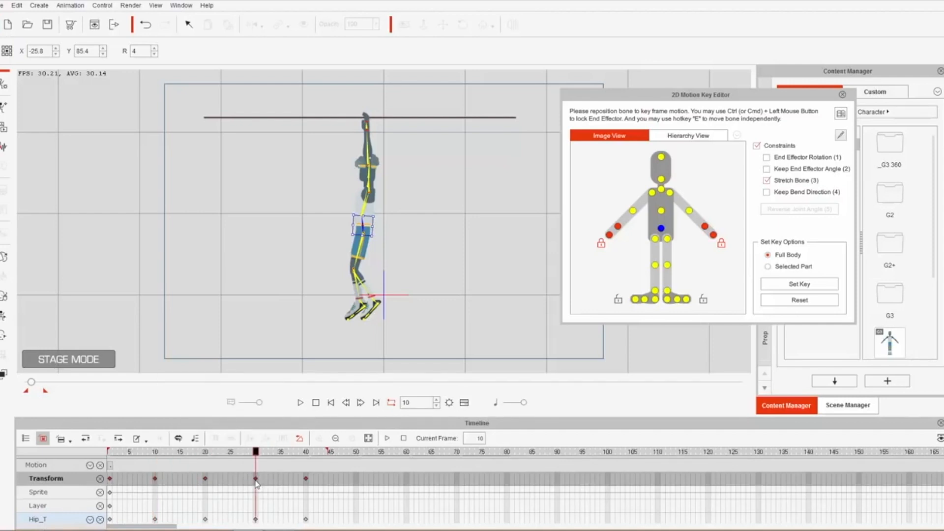
right_click(255, 479)
click(295, 410)
drag(165, 455, 106, 457)
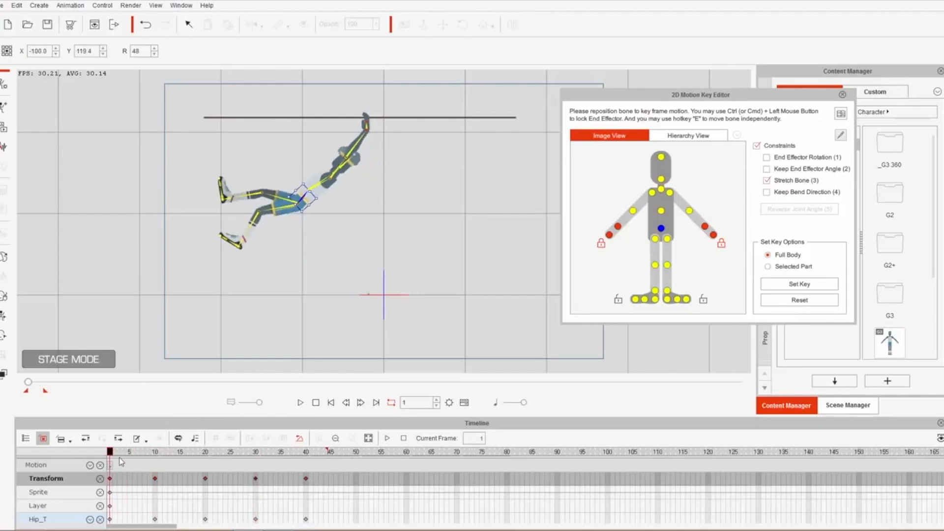
key(space)
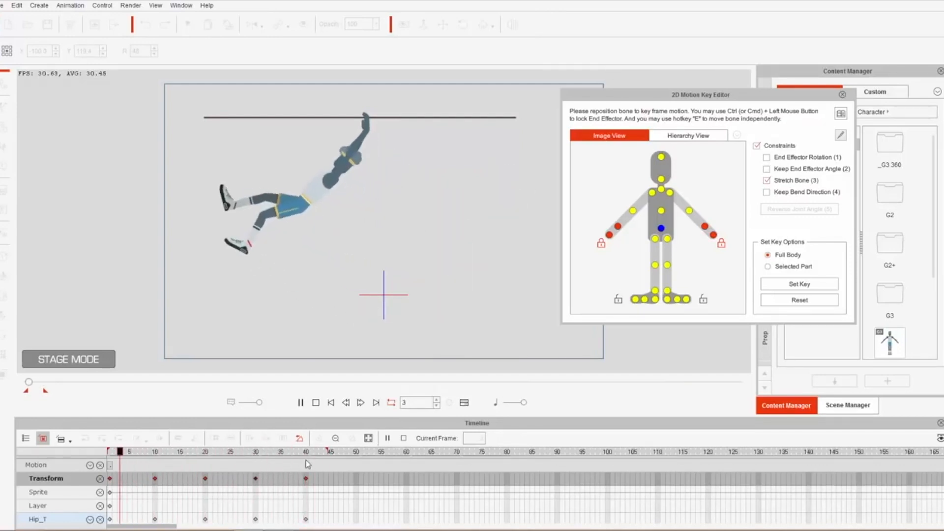
Stop the swing playback and scrub the timeline from frame 20 back to about frame 10
key(space)
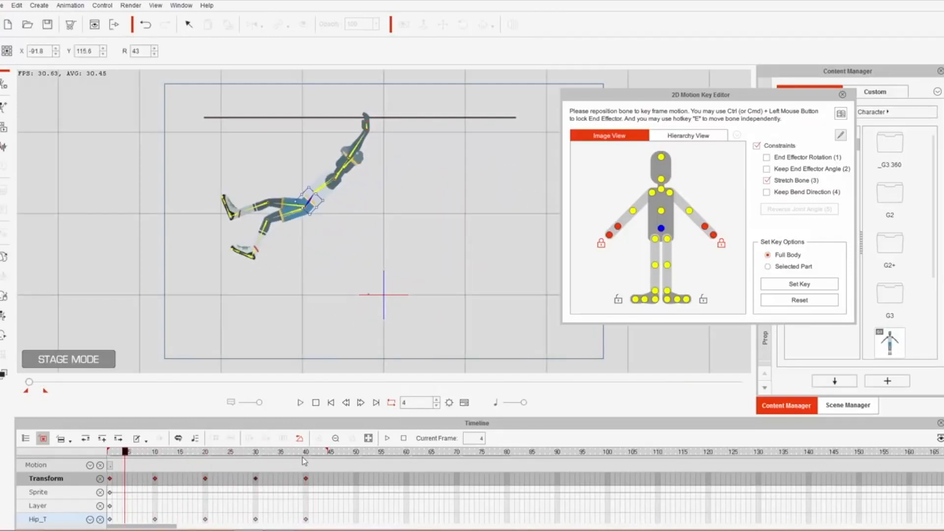
click(206, 452)
drag(209, 452, 151, 461)
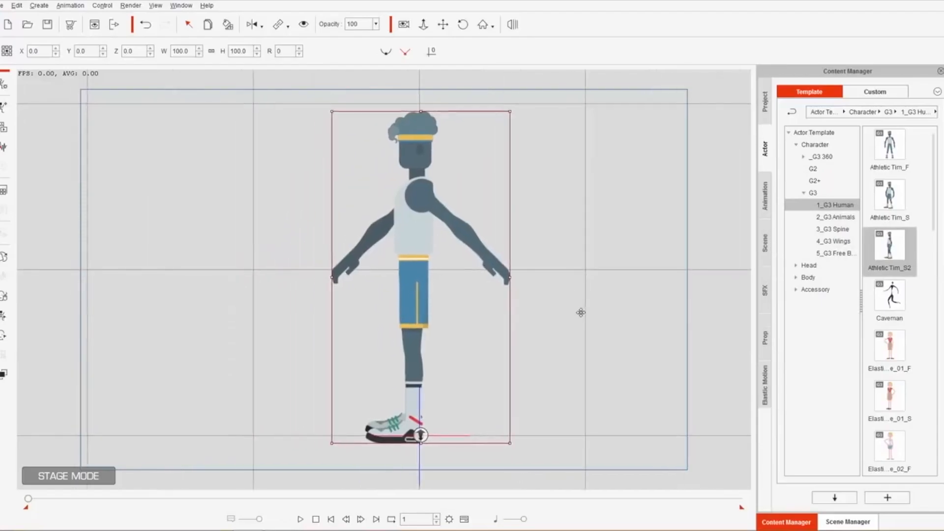
Unlock both feet in the 2D Motion Key Editor, then rotate the hip to 272 and lower it to about X -6.4, Y 38.0
drag(581, 313, 562, 314)
drag(562, 314, 565, 337)
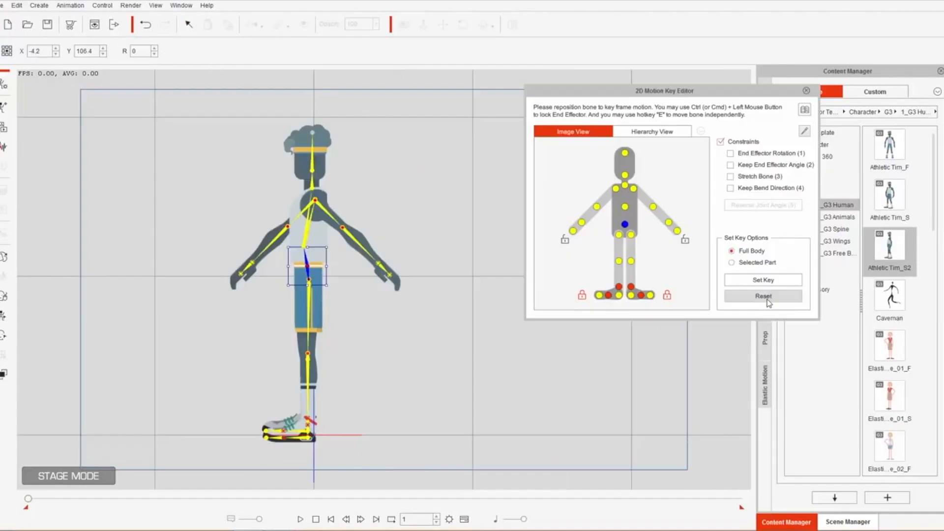
click(666, 295)
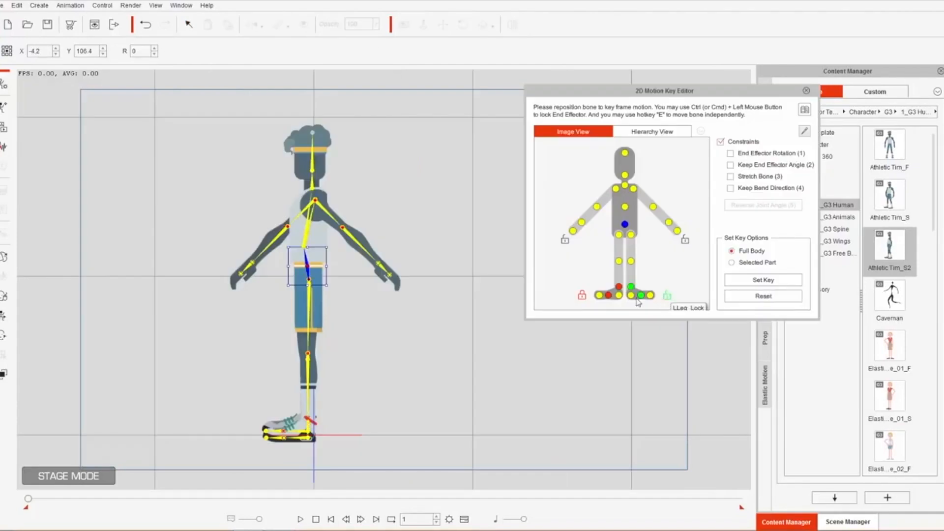
click(582, 295)
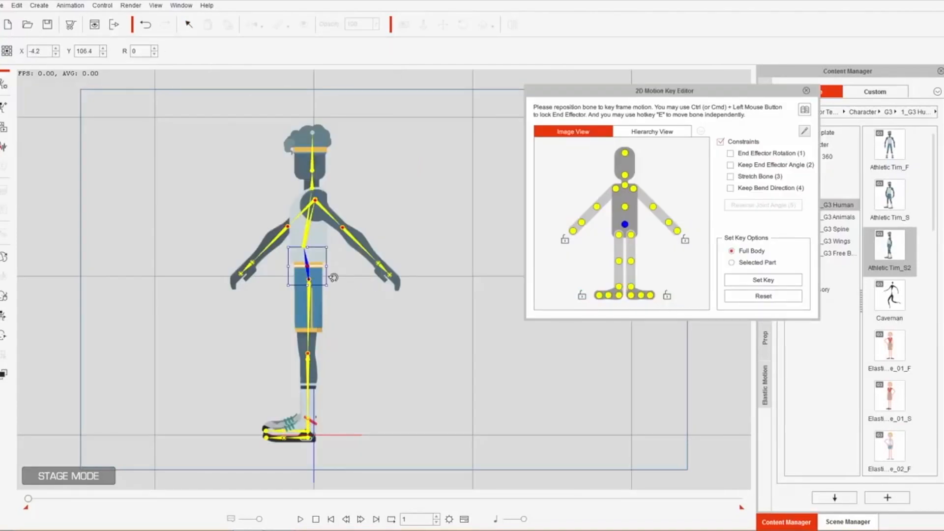
drag(333, 278, 311, 360)
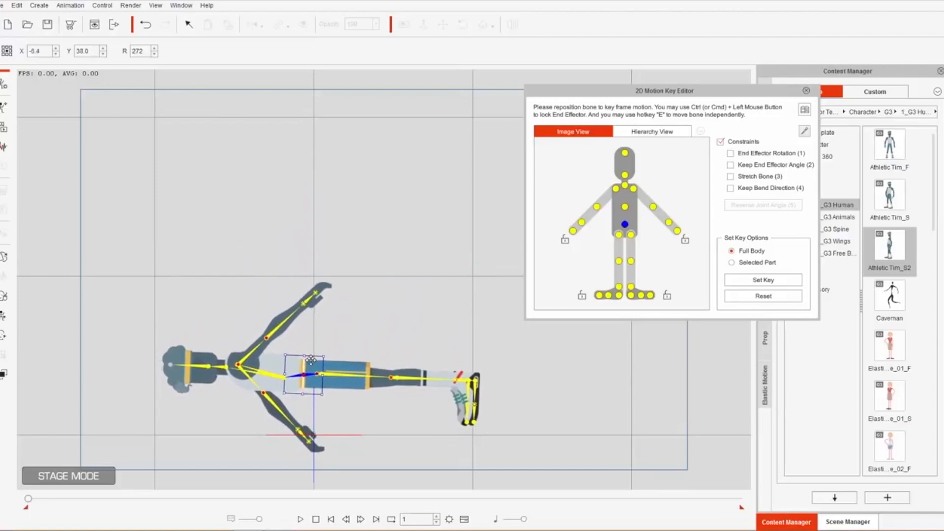
Rotate the left upper arm to about 134 and bend the left hand to about 82 so the palm faces the floor
click(633, 188)
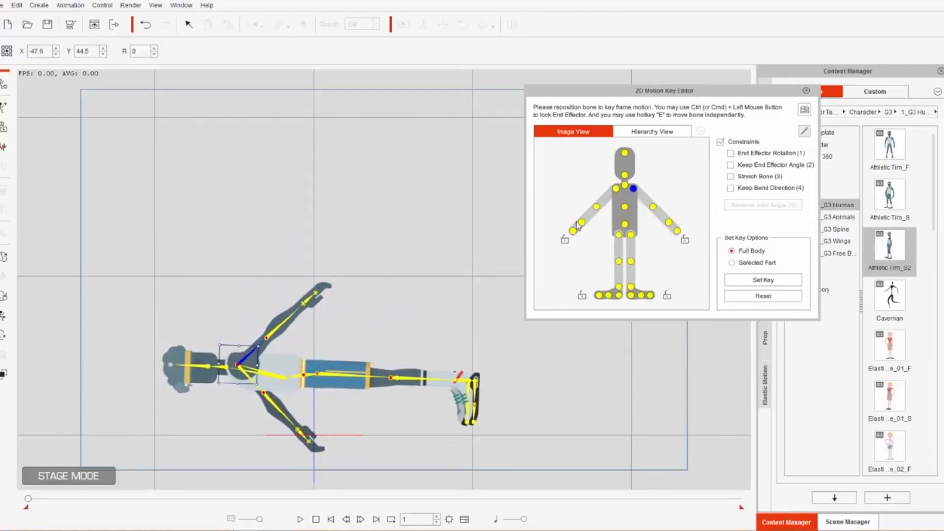
drag(264, 379, 104, 397)
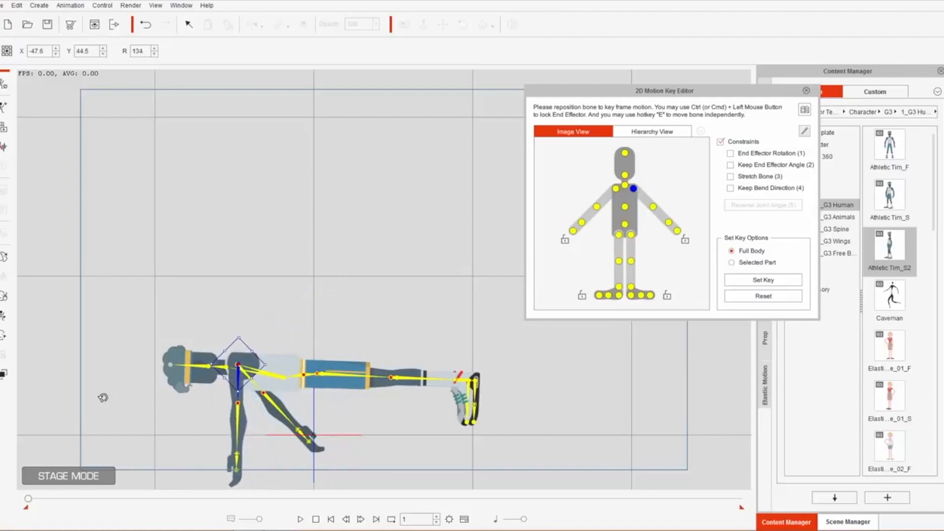
click(241, 470)
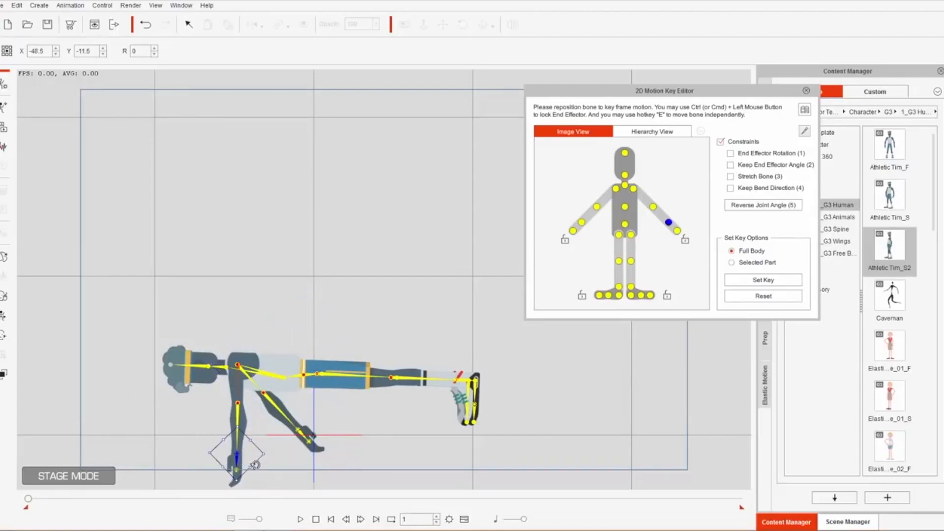
drag(260, 467, 230, 468)
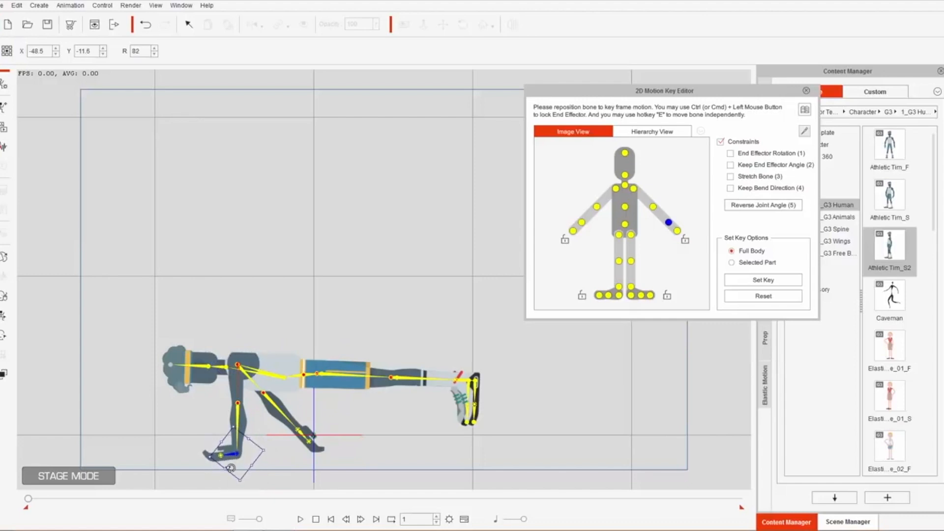
Swap the left hand's sprite for 12_Relaxed in the Sprite Editor and close the editor
click(5, 255)
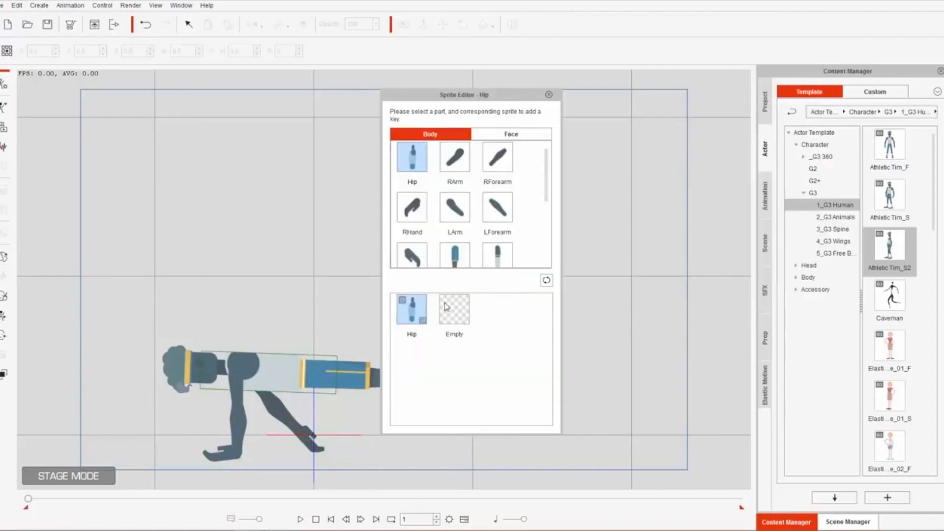
click(235, 450)
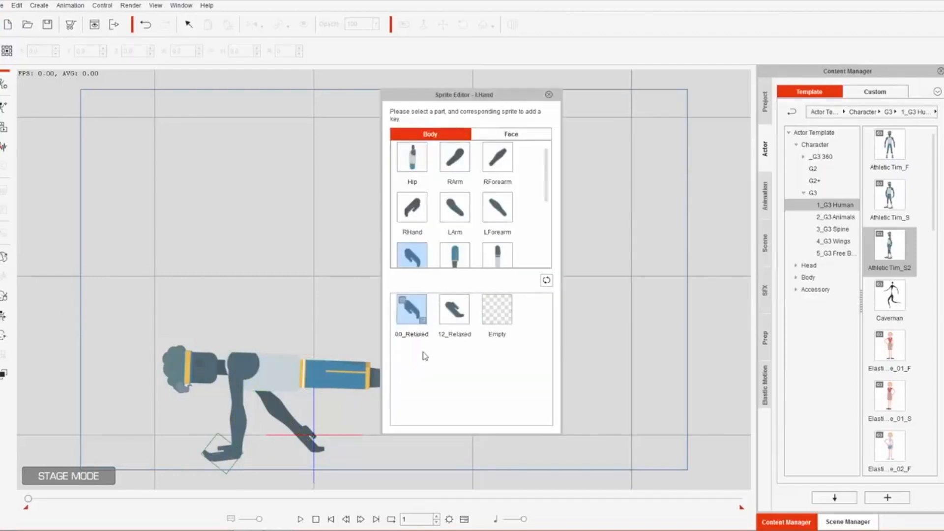
click(447, 317)
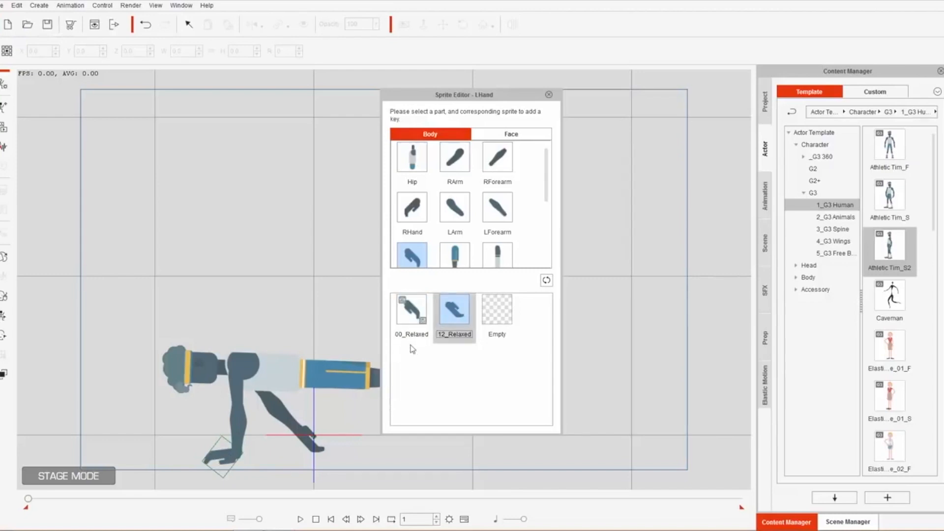
click(549, 95)
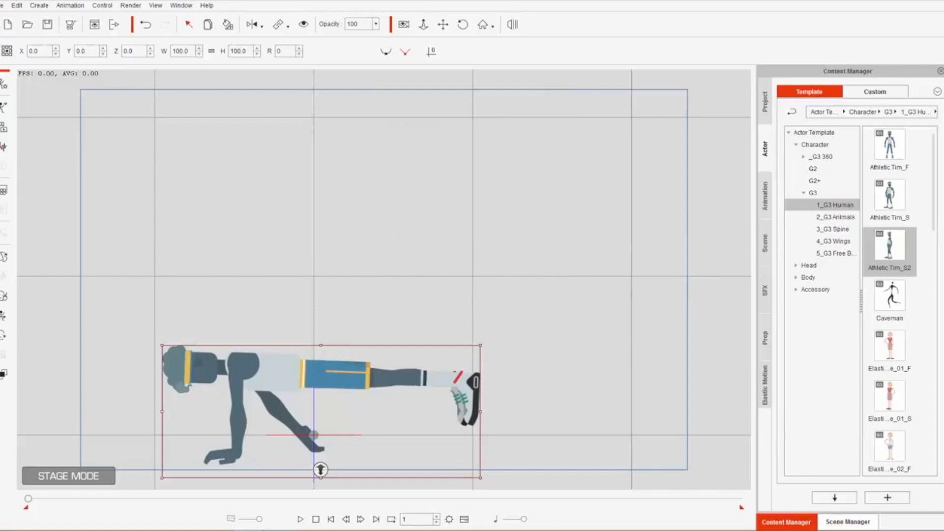
Reopen the 2D Motion Key Editor and rotate the right upper arm to about 48, alongside the left arm
click(4, 316)
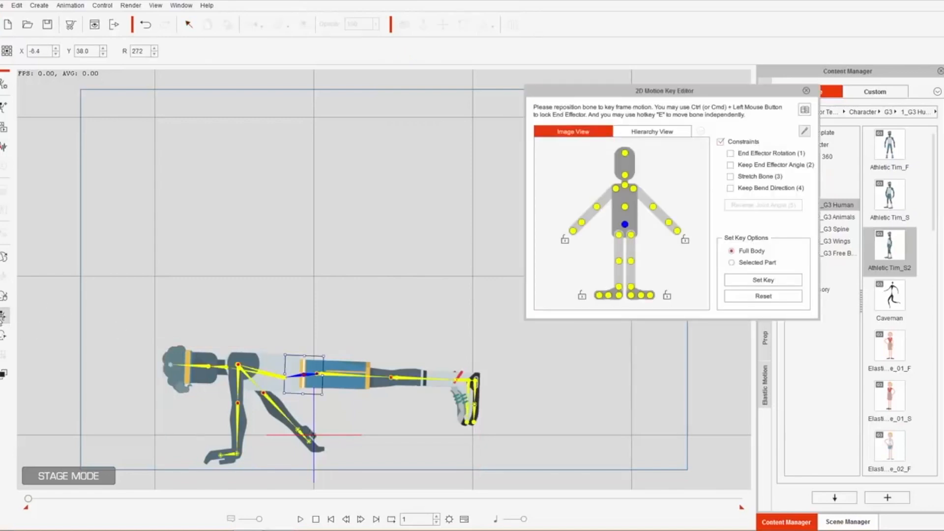
click(634, 189)
click(617, 188)
drag(256, 382, 243, 390)
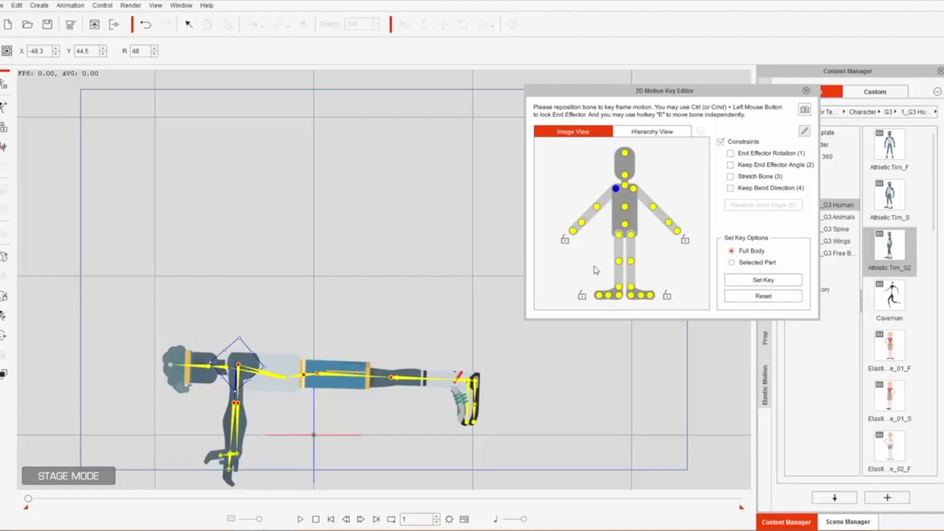
Rotate the right hand's tip bone to about 351 and the right hand to about 70 to flatten it on the floor
click(573, 230)
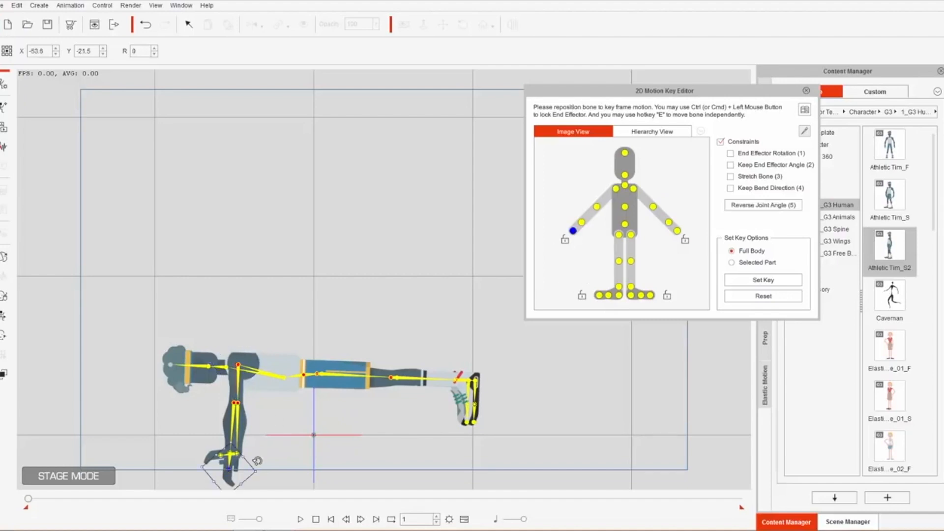
drag(250, 467, 253, 462)
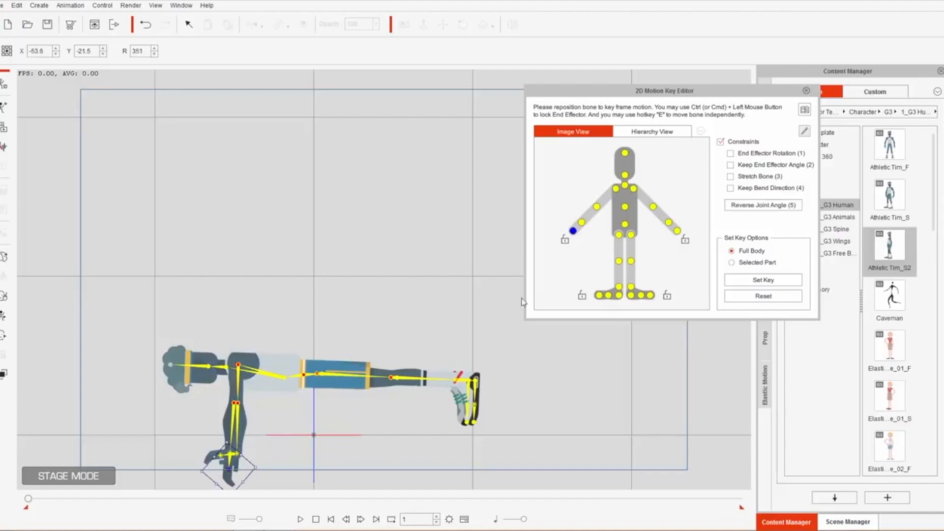
click(582, 222)
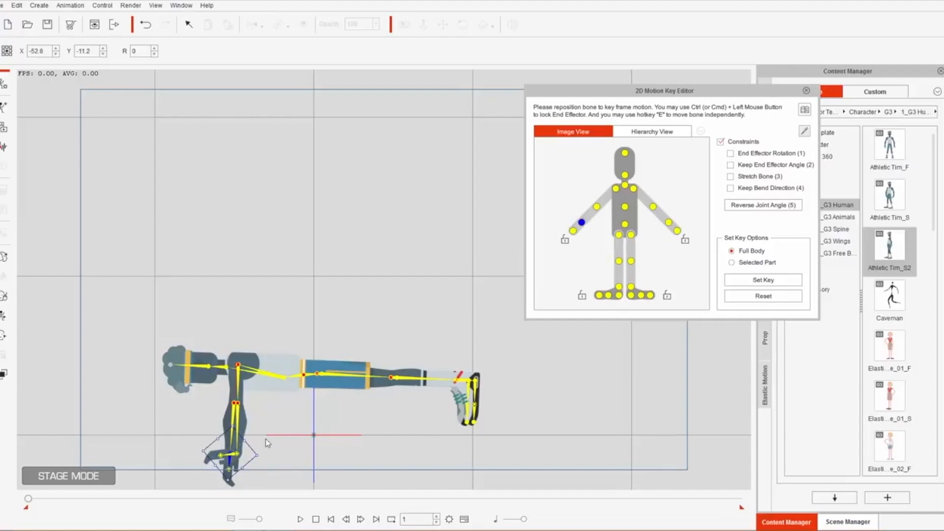
drag(257, 443, 236, 463)
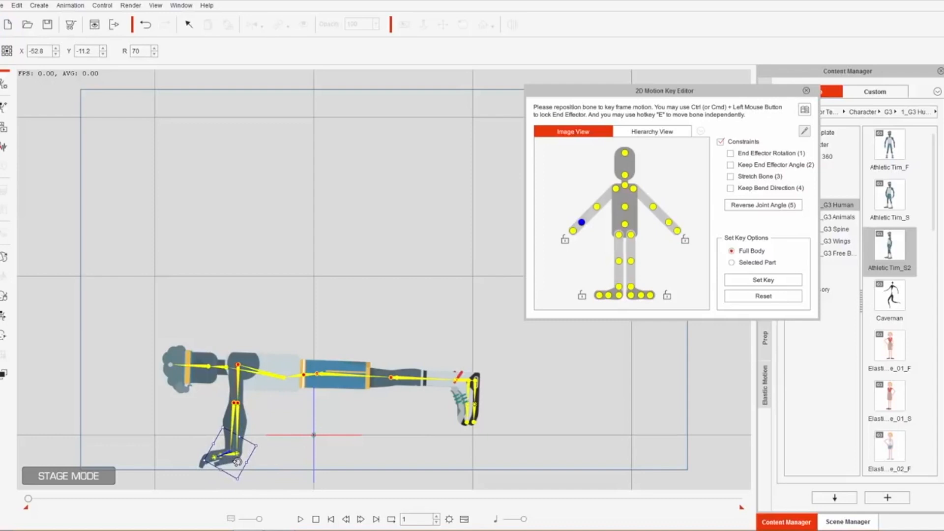
Tilt both legs slightly toward the floor by rotating the left thigh to about 6 and the right thigh to about 5
click(336, 374)
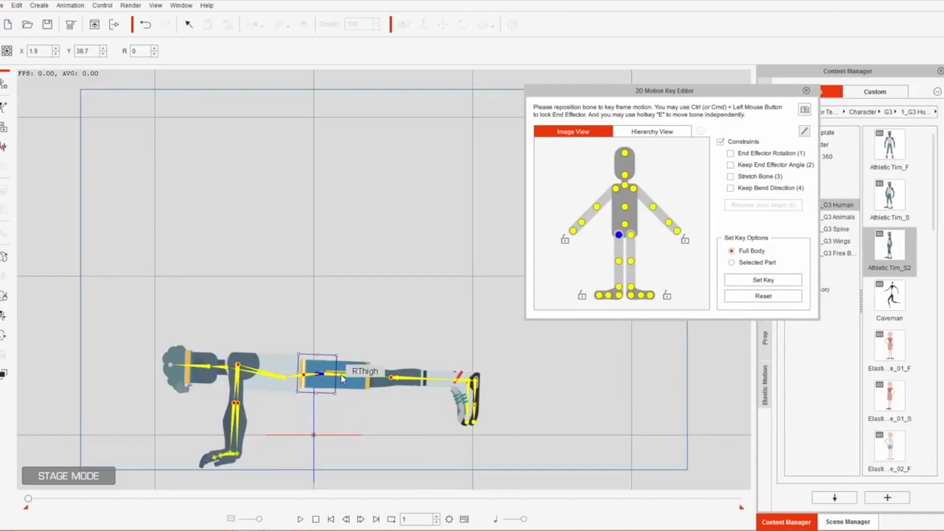
click(631, 235)
drag(347, 396, 346, 397)
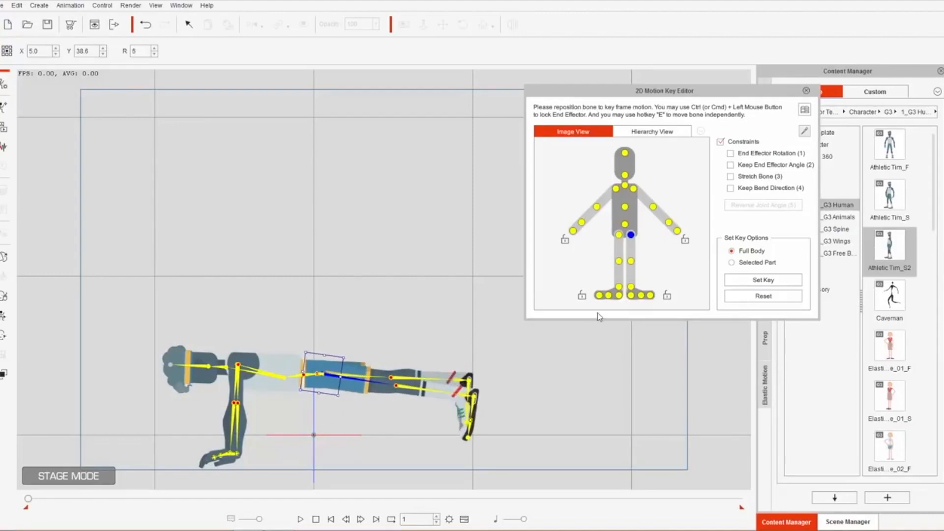
click(619, 235)
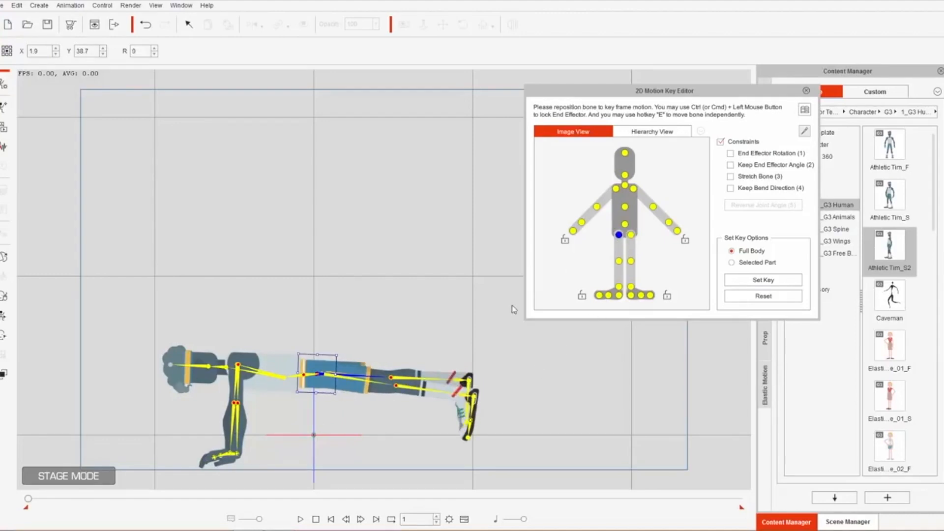
drag(337, 393, 339, 401)
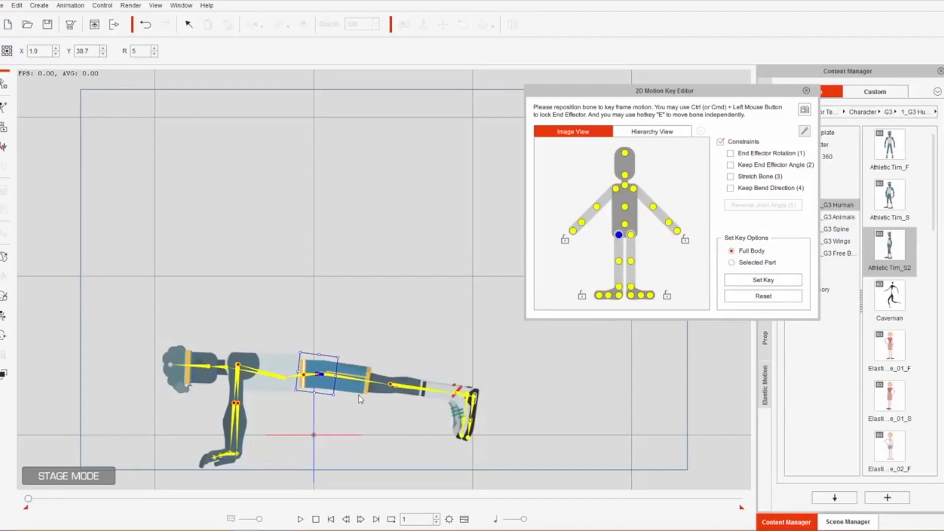
Tilt the hip to about 278 and raise it to about X -3.8, Y 45.9 to form the push-up's start pose
click(624, 224)
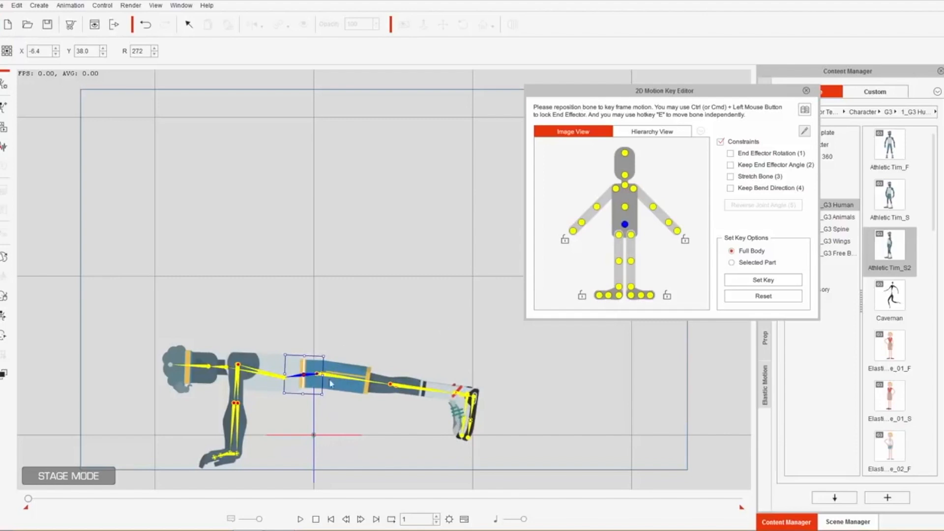
drag(331, 388, 332, 378)
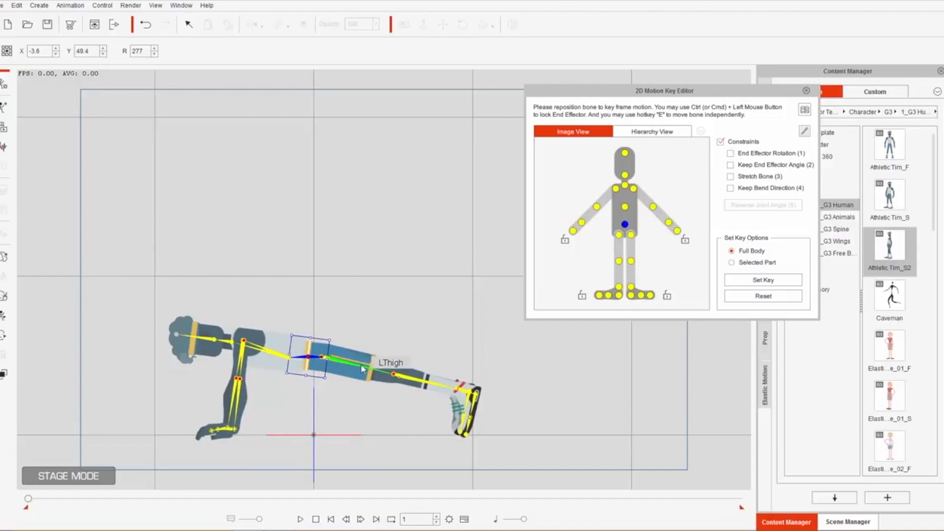
drag(332, 372, 307, 373)
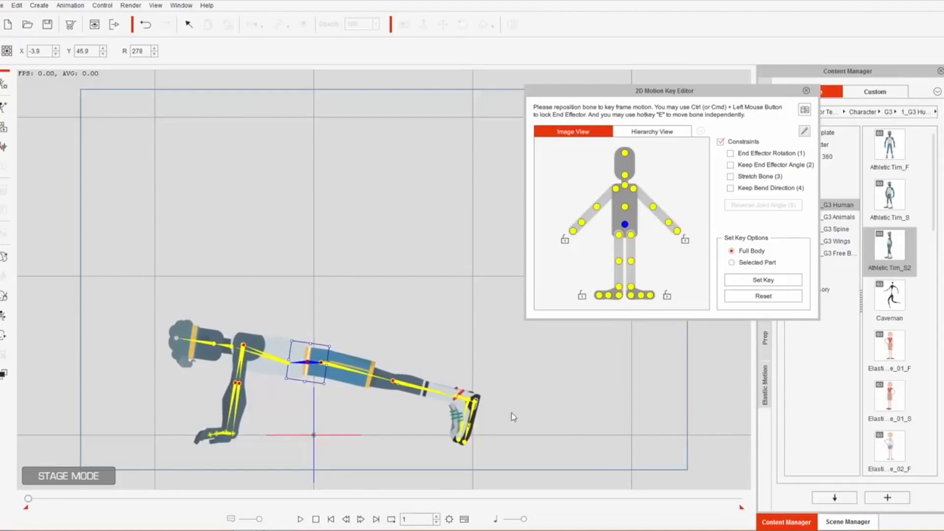
Bend the left toe bone against the floor and rotate the right toe bone to about 33 to match
click(470, 436)
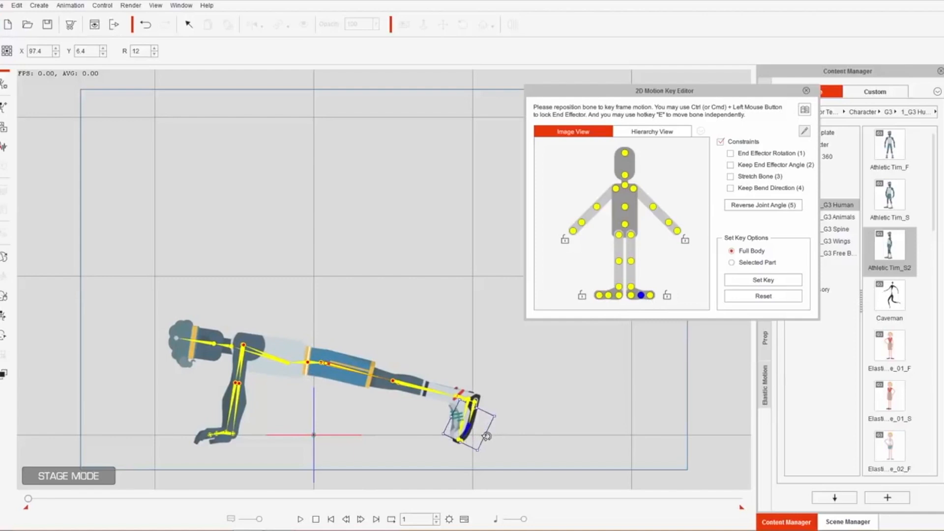
drag(482, 439, 479, 439)
click(608, 295)
drag(491, 443, 470, 442)
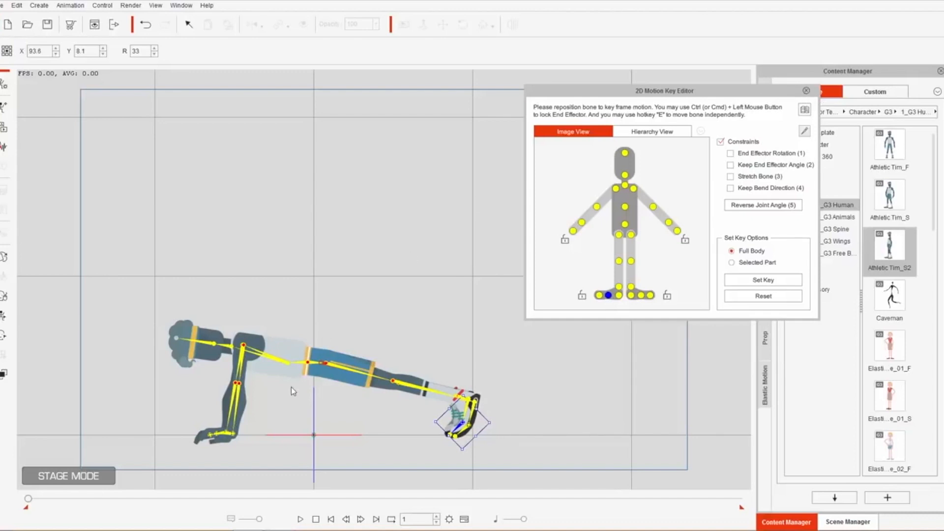
Show the Timeline, go to frame 10, and lock both hands and both feet
key(F3)
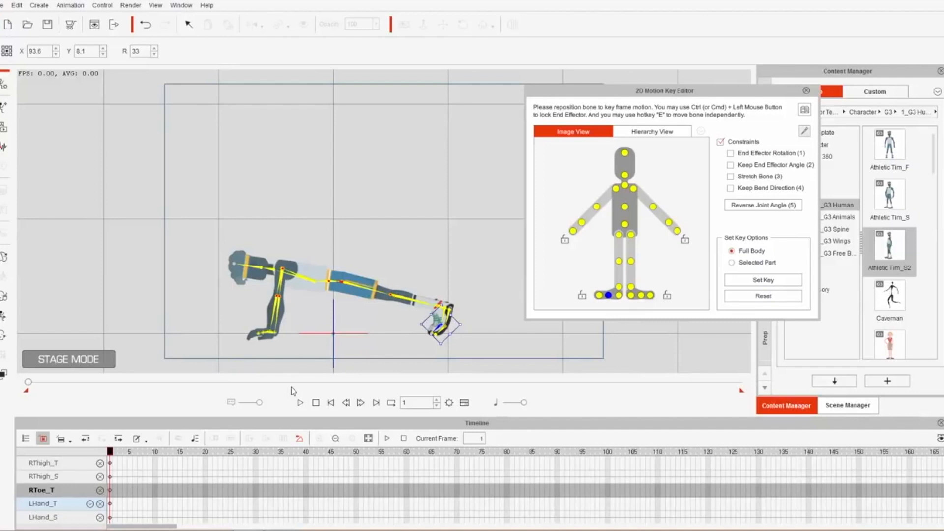
mouse_move(147, 452)
mouse_down()
mouse_move(108, 456)
mouse_move(154, 453)
mouse_up()
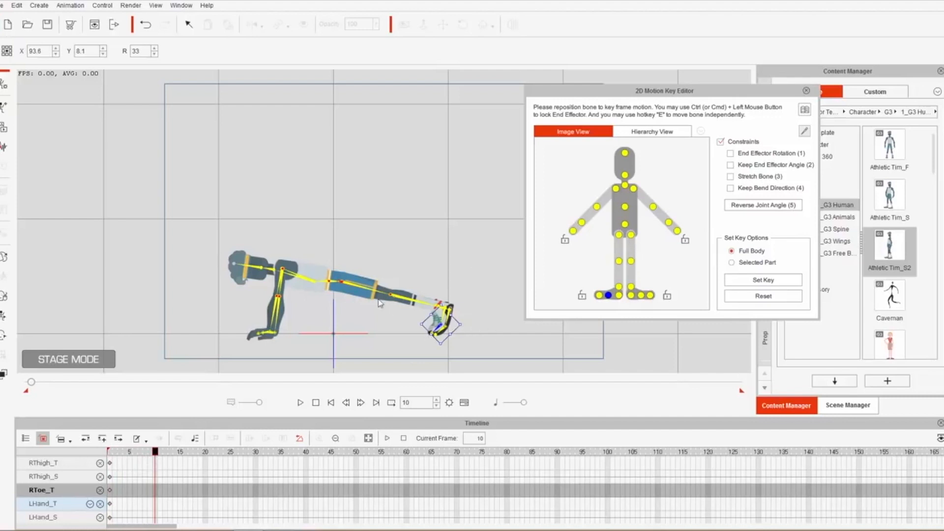
click(686, 242)
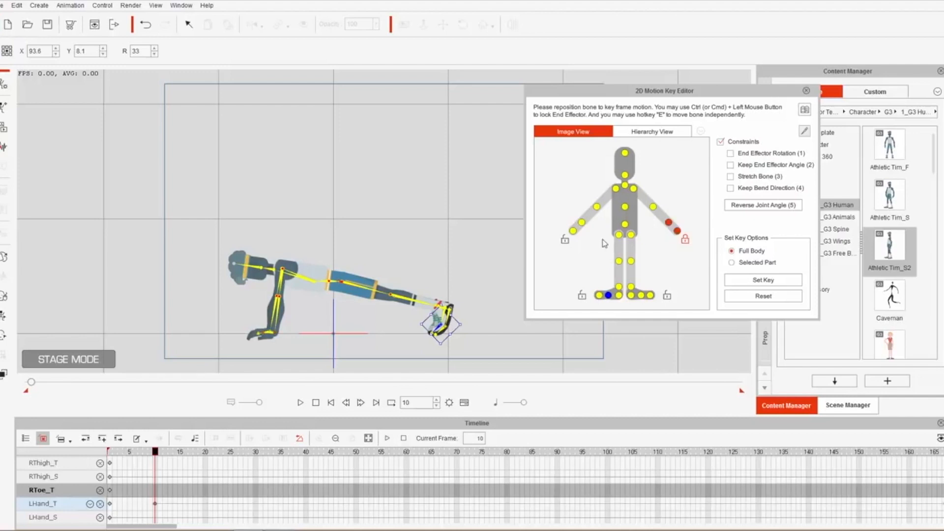
click(565, 242)
click(582, 296)
click(666, 295)
Lower the hip toward the floor at frame 10 to about Y 25.3, then bring it back up to about X -7.0, Y 41.1
click(624, 226)
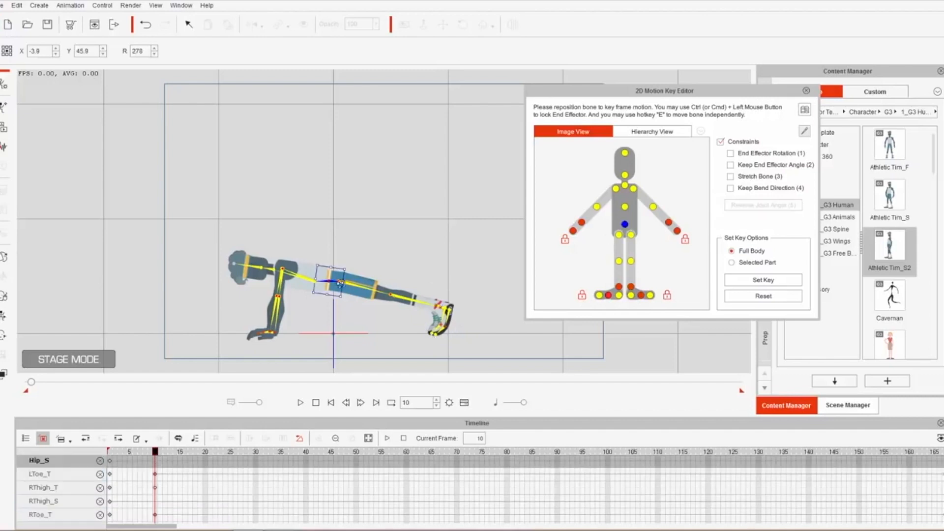
mouse_move(334, 277)
mouse_down()
mouse_move(330, 289)
mouse_move(332, 273)
mouse_move(319, 278)
mouse_move(328, 274)
mouse_up()
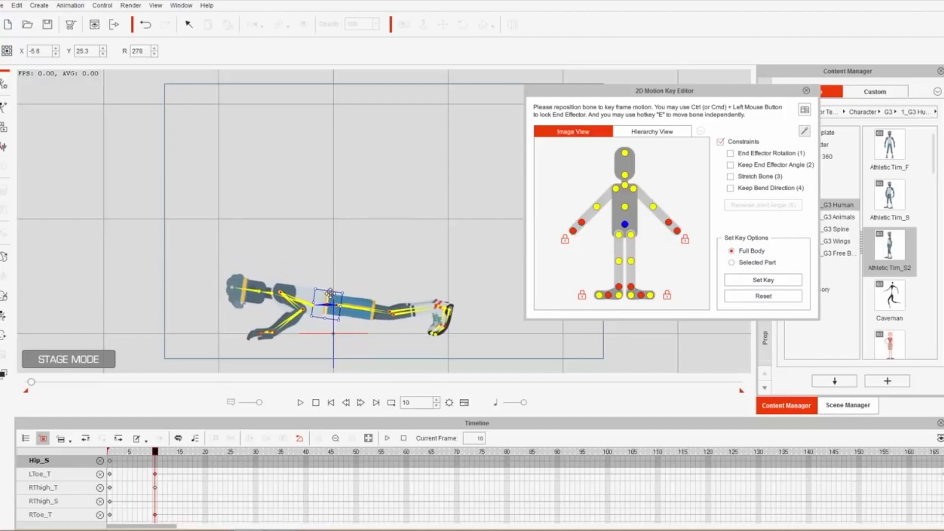
drag(329, 300, 329, 272)
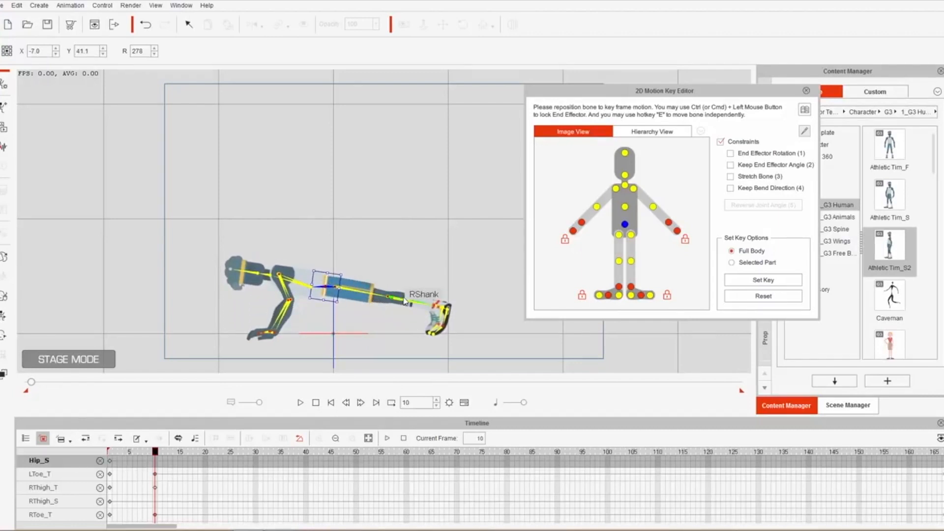
Undo the last hip move, enable Stretch Bone, and lower the hip at frame 10 to about X -8.7, Y 16.1
key(ctrl+z)
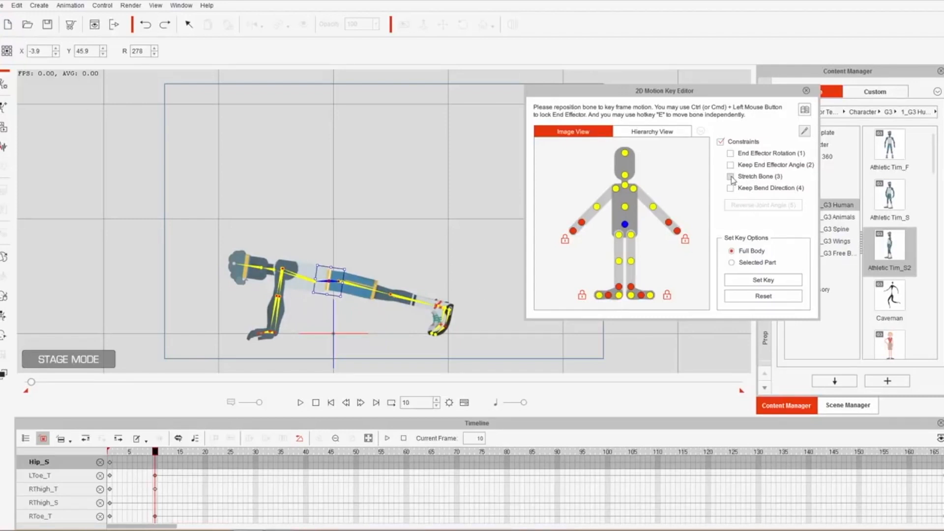
click(730, 176)
drag(329, 274, 347, 298)
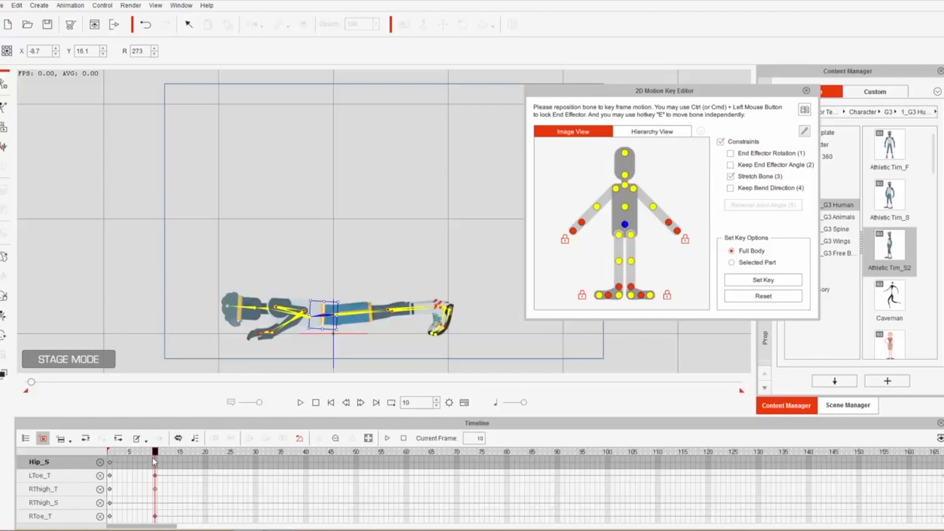
Lock both hands and both feet at frame 1, and return to frame 10 to check the lowered pose
mouse_move(155, 456)
mouse_down()
mouse_move(88, 455)
mouse_move(155, 463)
mouse_move(84, 466)
mouse_move(158, 463)
mouse_move(152, 467)
mouse_up()
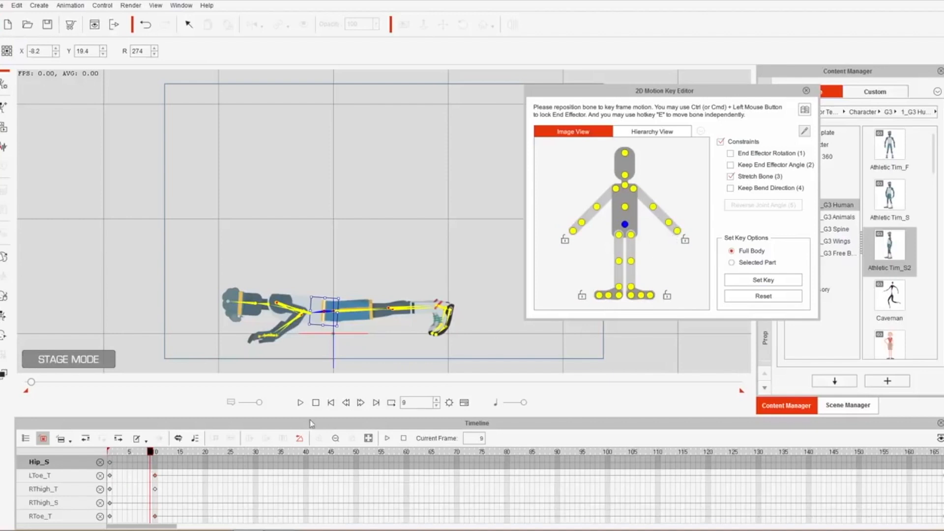
drag(156, 459, 106, 461)
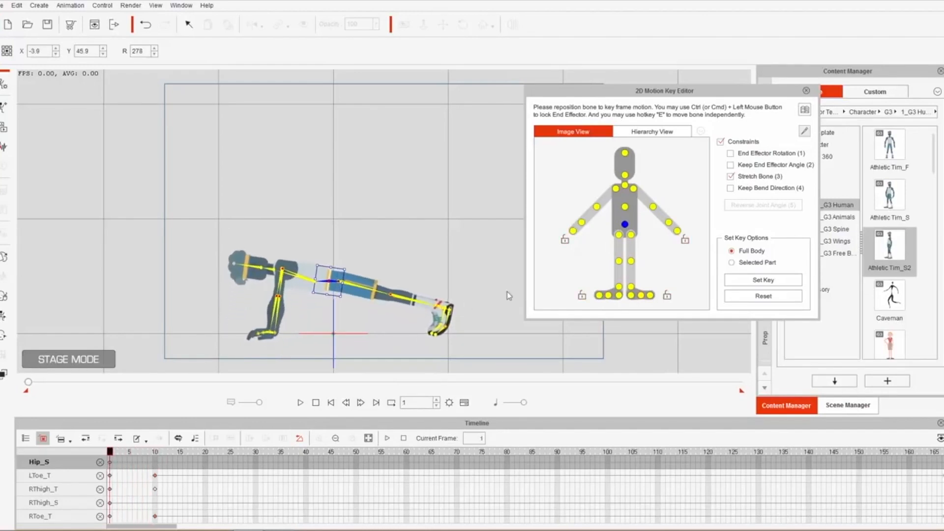
click(565, 240)
click(684, 241)
click(667, 296)
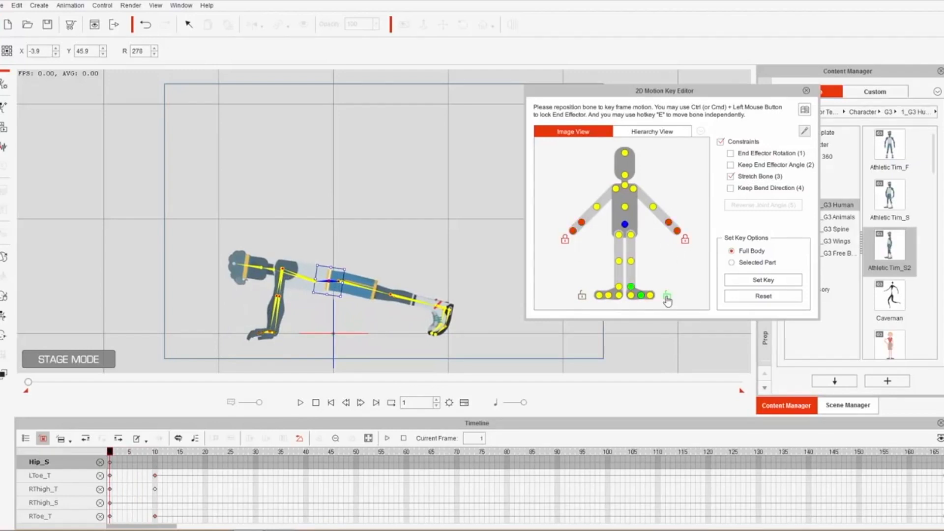
click(581, 295)
drag(111, 458, 156, 453)
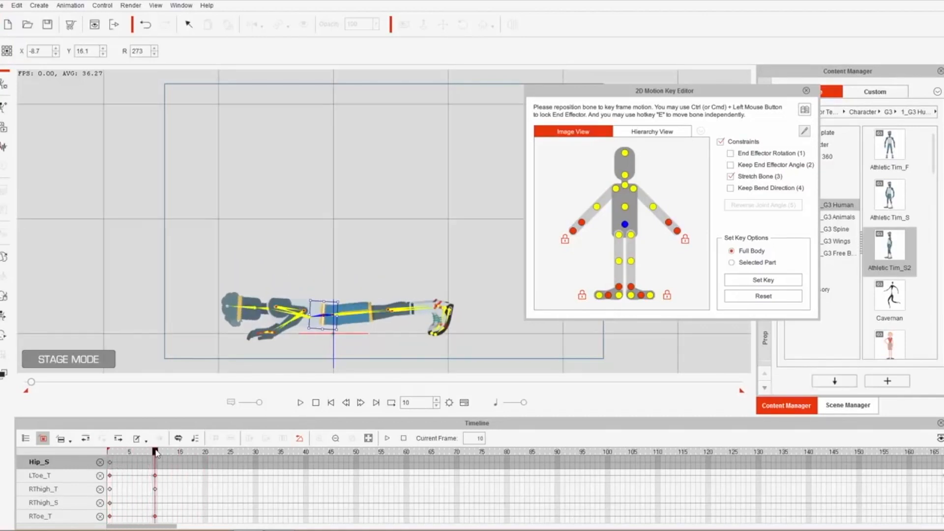
Show the character's Motion tracks, copy the Transform key at frame 1, paste it at frame 25, and play the motion
scroll(170, 475, up, 2)
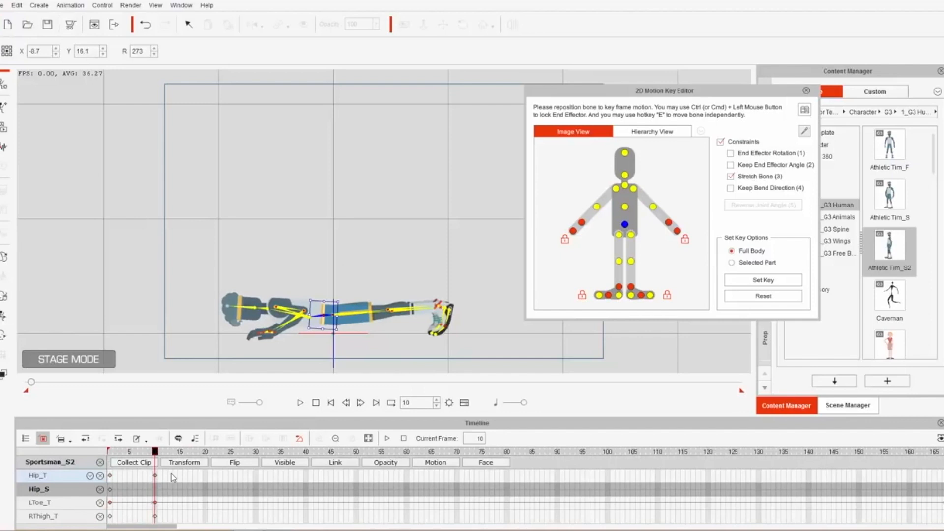
click(437, 464)
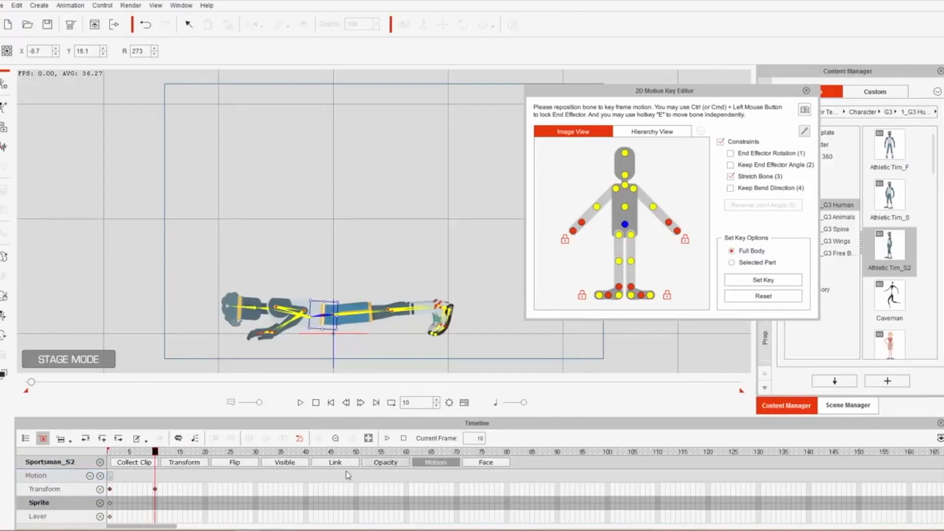
click(156, 490)
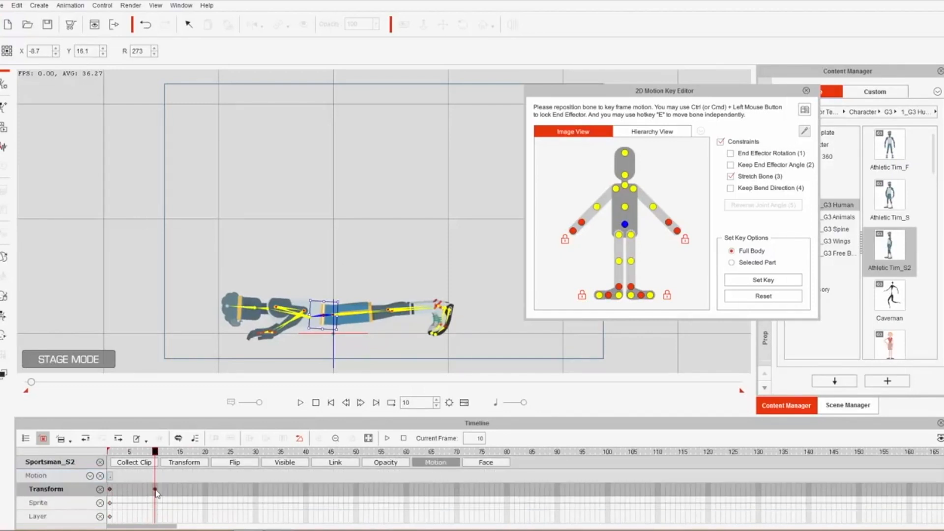
click(110, 491)
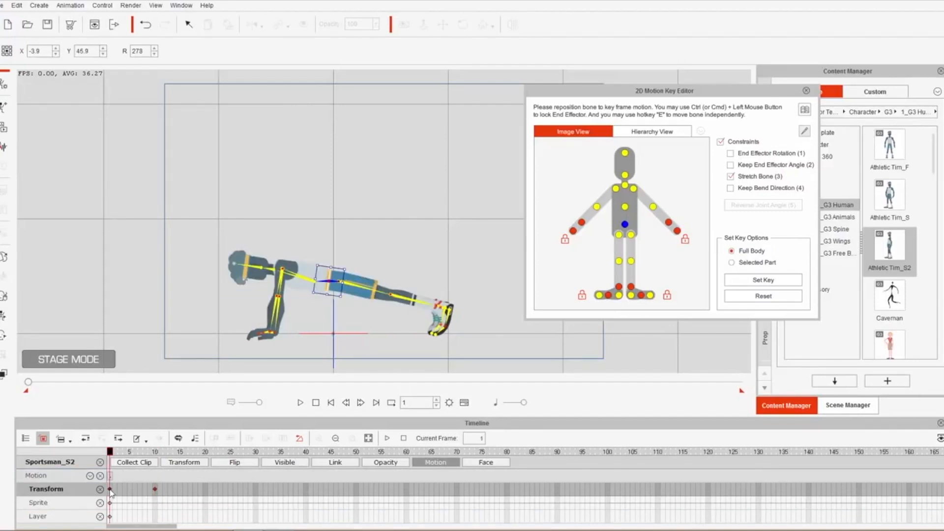
right_click(111, 491)
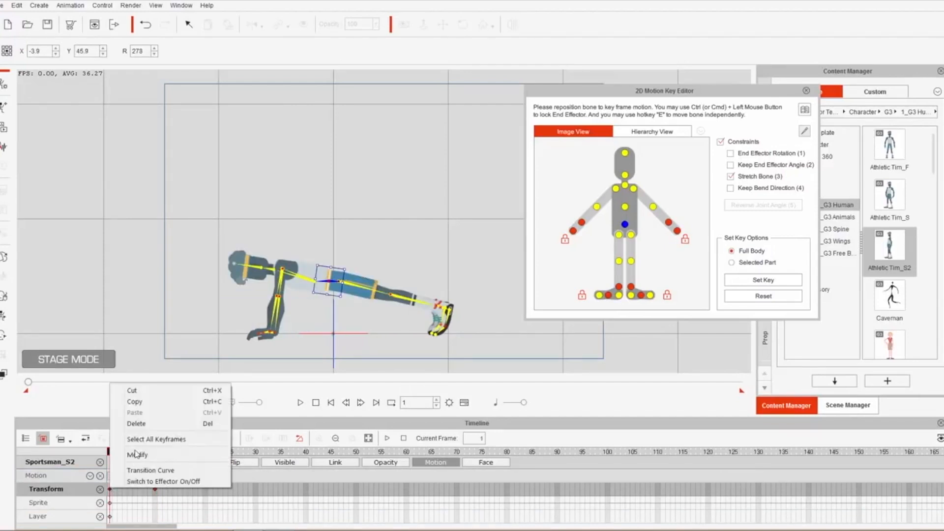
click(140, 402)
drag(169, 454, 234, 461)
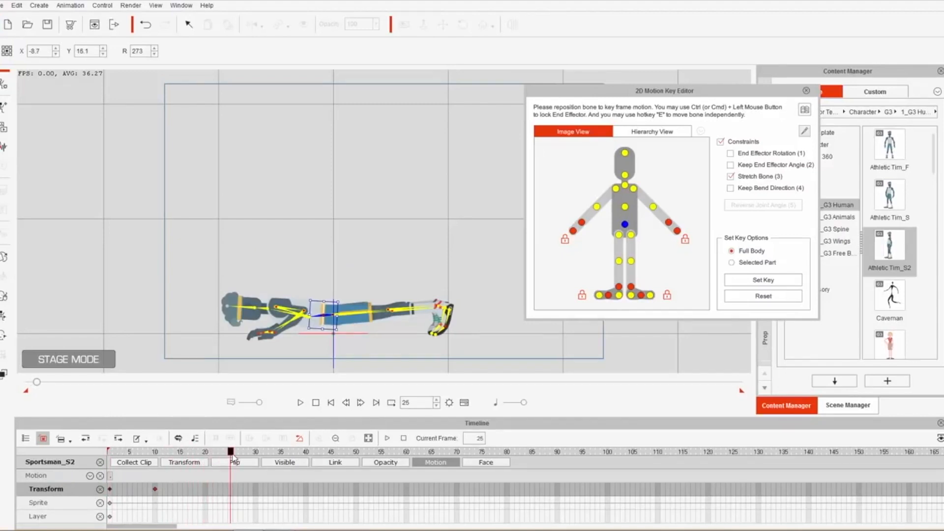
right_click(231, 489)
click(256, 414)
key(space)
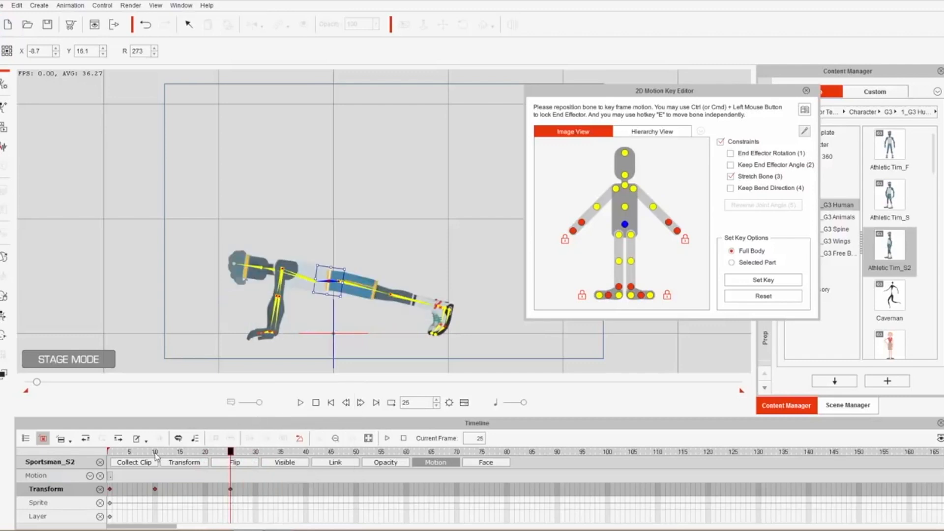
key(space)
Copy the Transform key at frame 10 and paste it at frame 15 to hold the lowered pose
drag(166, 455, 157, 454)
click(156, 489)
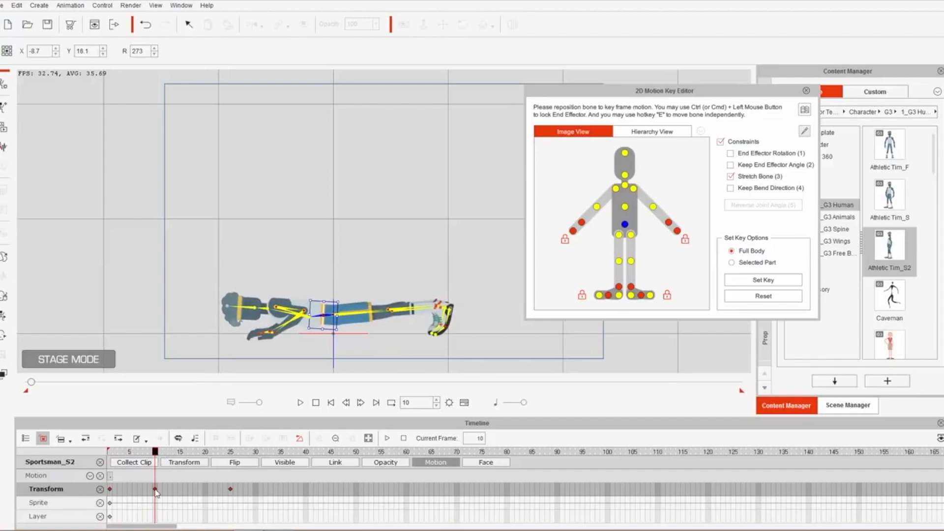
right_click(157, 490)
click(178, 402)
drag(156, 453, 179, 452)
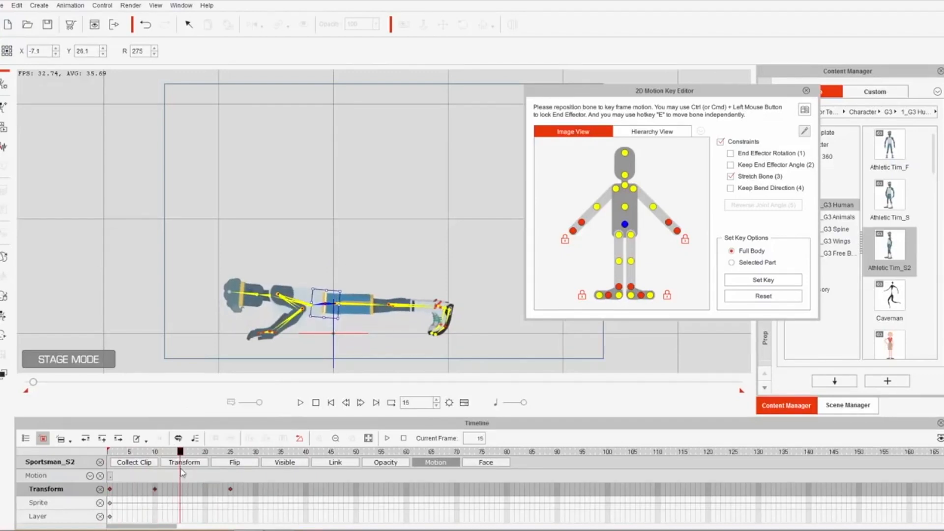
right_click(182, 493)
click(214, 417)
Play the push-up motion from frame 1 to review its timing
drag(135, 452, 69, 460)
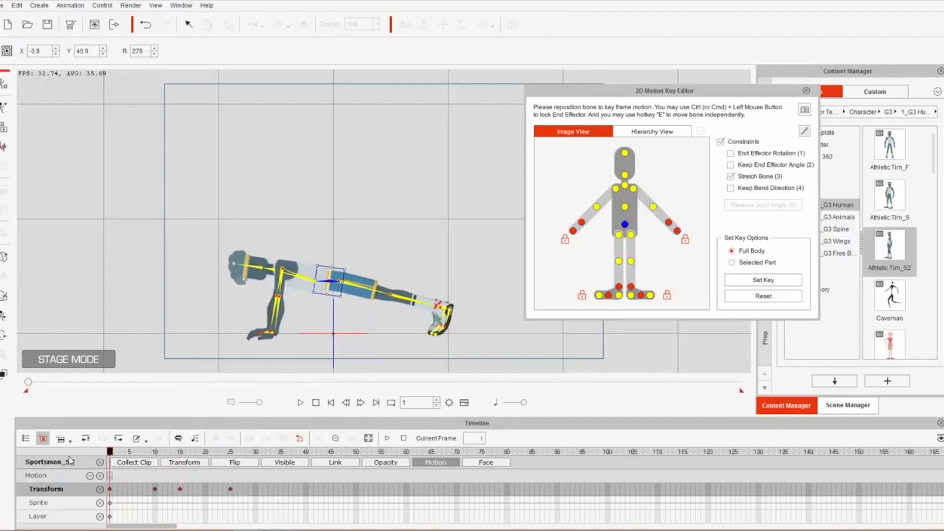
key(space)
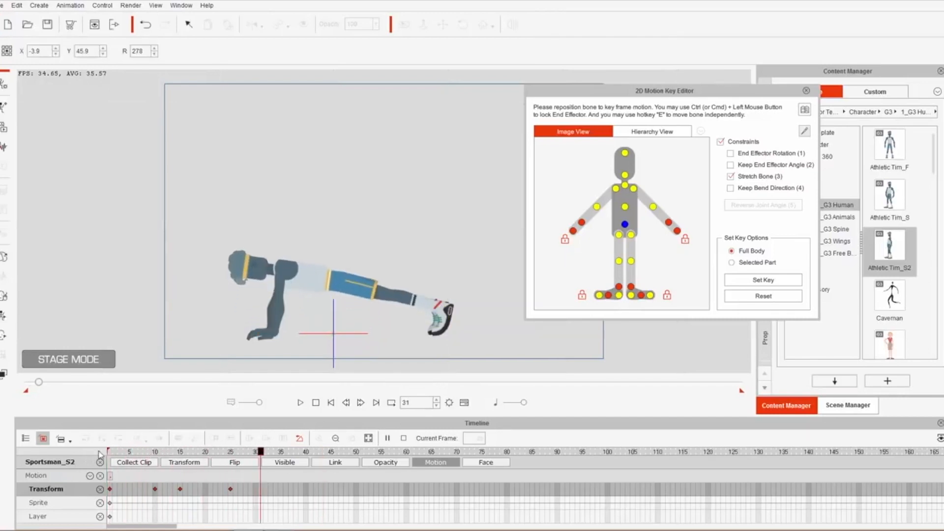
key(space)
Show the Collect Clip track, mark the range from frame 1 to 25, and add it to the Action Menu as "Pushup"
mouse_move(226, 452)
mouse_down()
mouse_move(216, 452)
mouse_move(232, 453)
mouse_up()
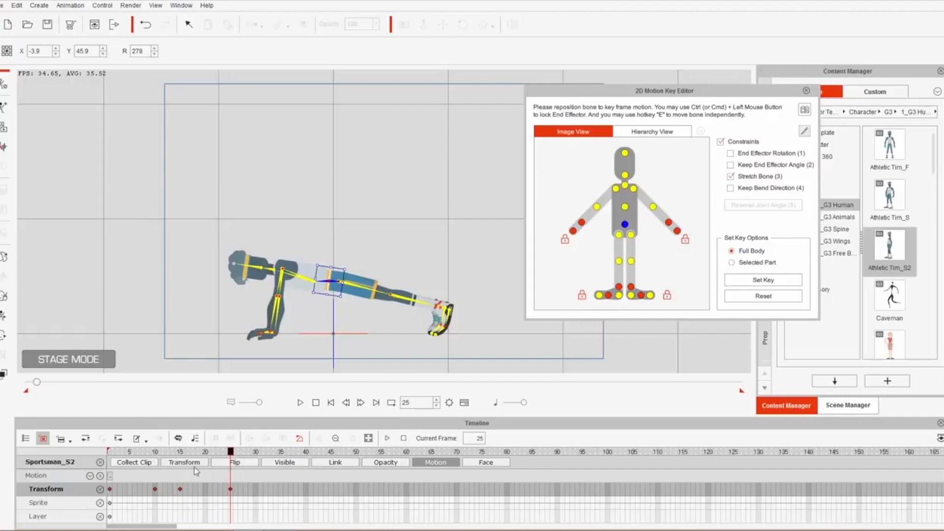
click(146, 462)
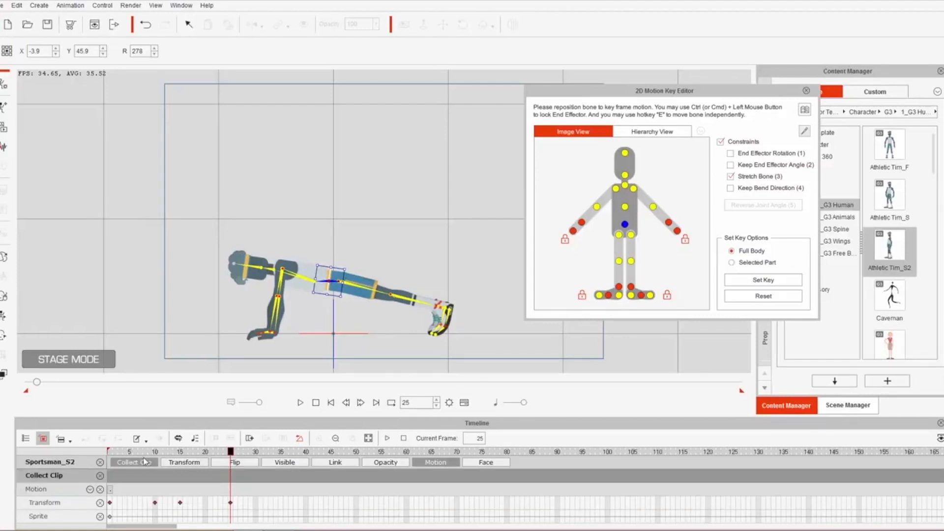
drag(229, 480, 109, 479)
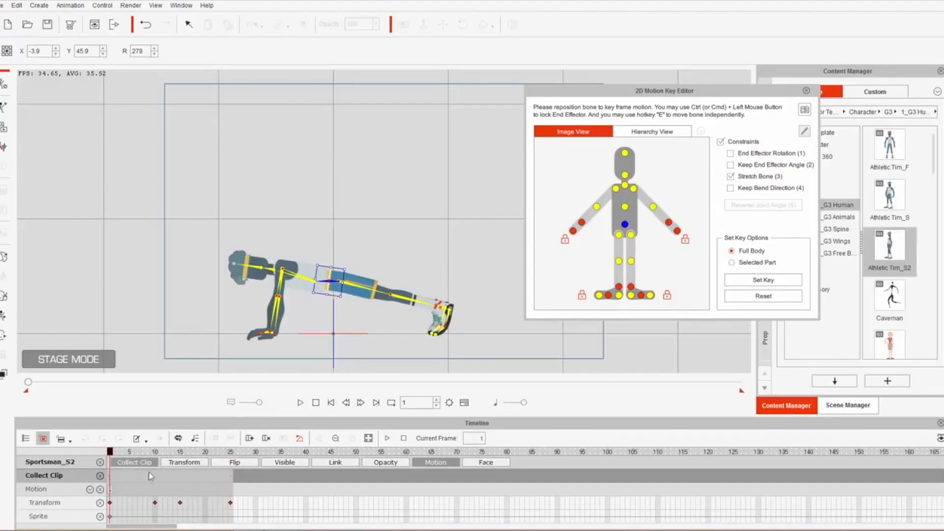
right_click(152, 475)
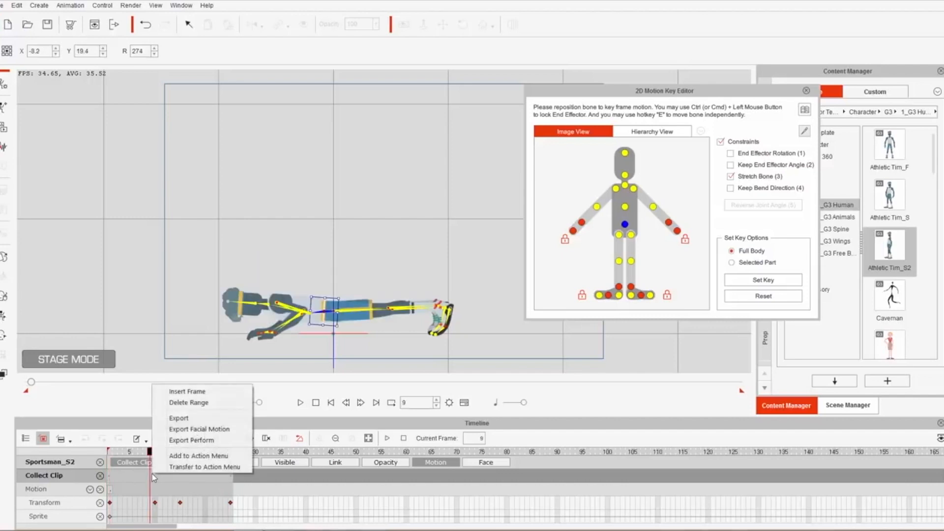
click(198, 456)
text(Pushup)
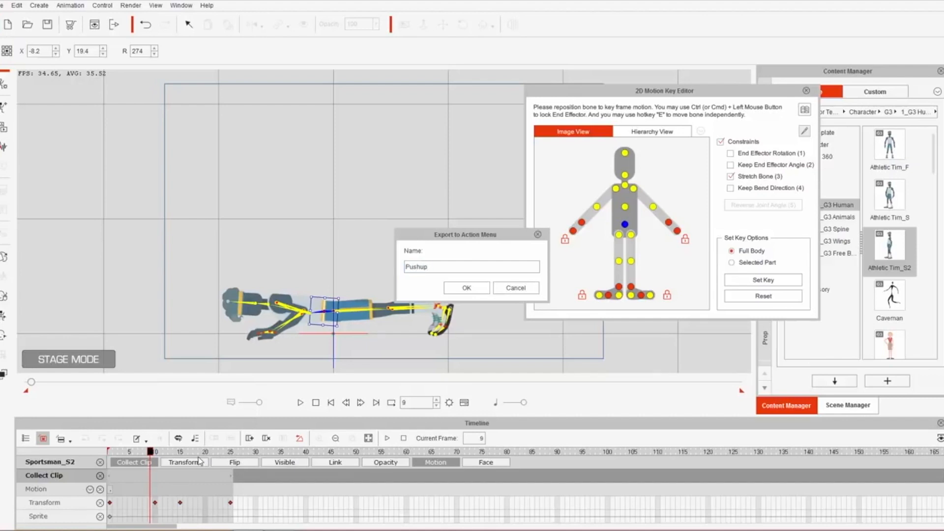
click(466, 287)
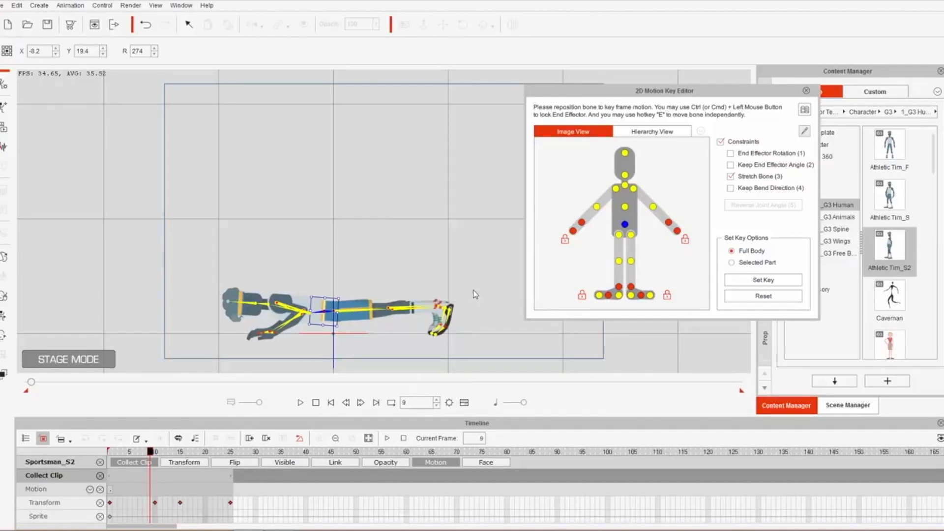
Go to frame 51, close the 2D Motion Key Editor, and apply the Pushup action to the character
drag(193, 451, 86, 456)
drag(248, 451, 362, 453)
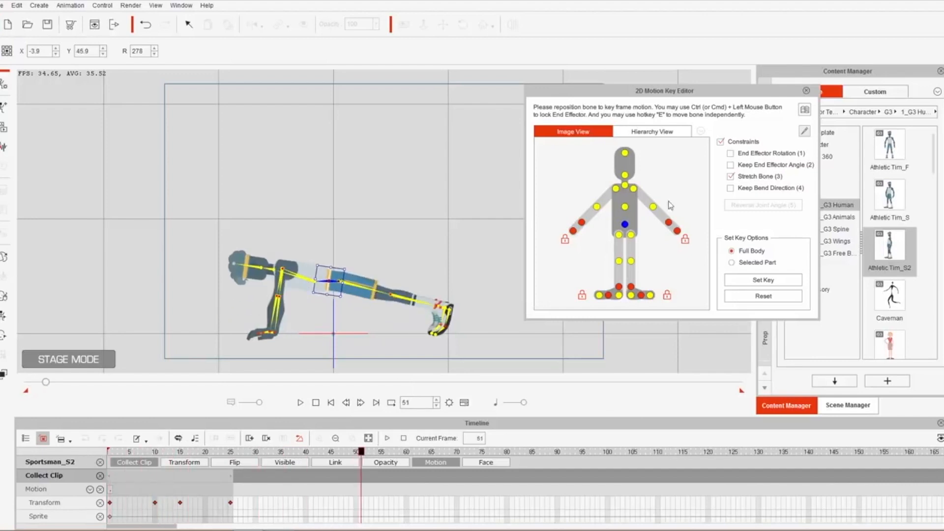
click(805, 91)
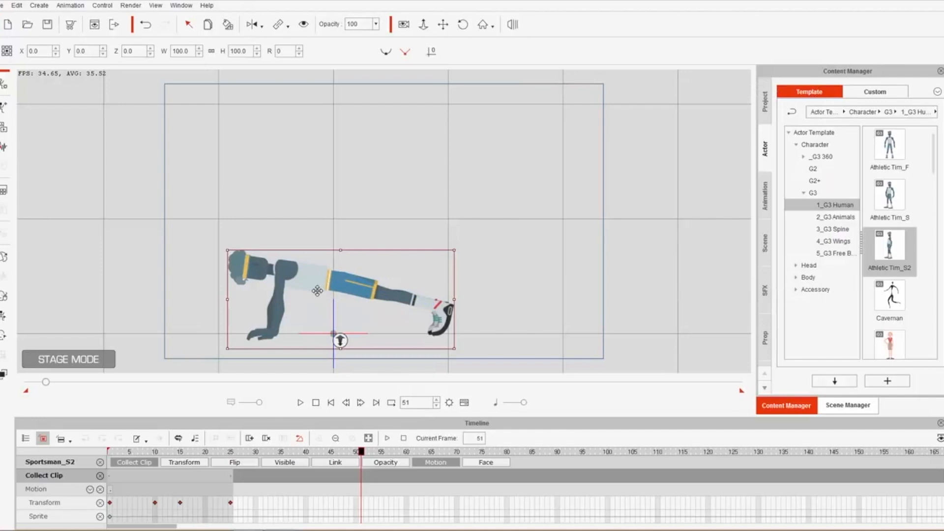
right_click(325, 285)
mouse_move(362, 298)
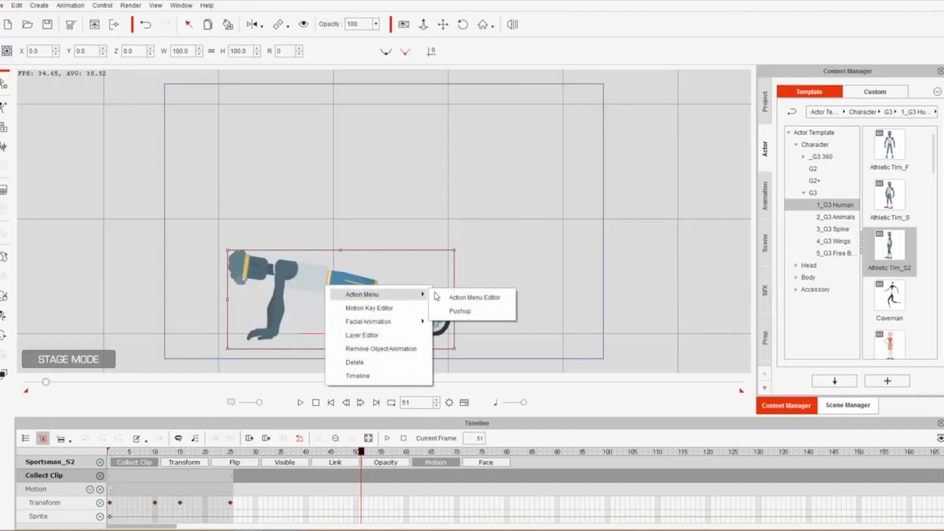
click(473, 310)
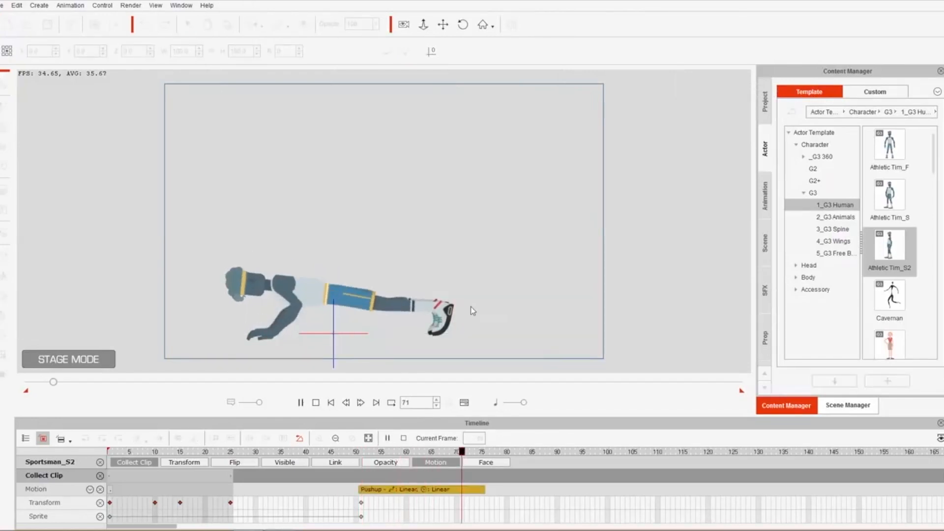
Play the Pushup clip from its start at frame 51
click(360, 456)
mouse_move(361, 457)
mouse_down()
mouse_move(385, 456)
mouse_move(366, 456)
mouse_up()
key(space)
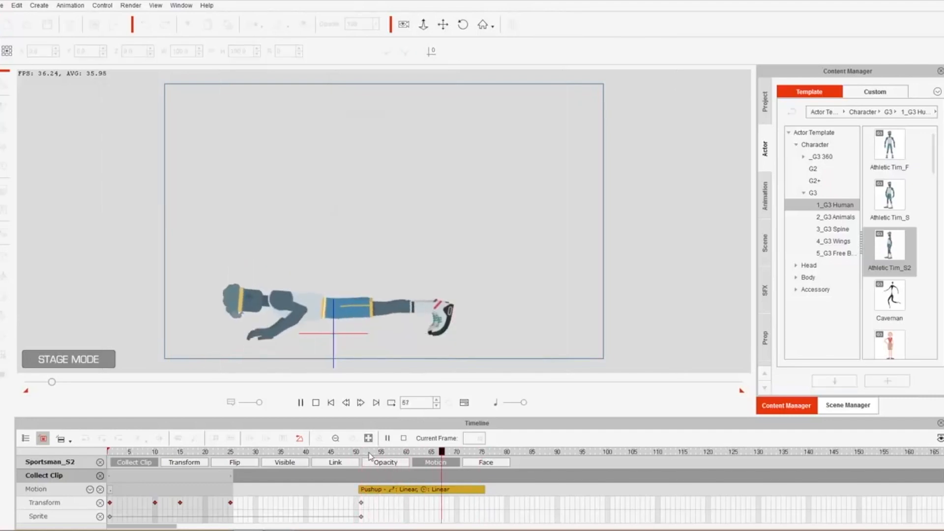
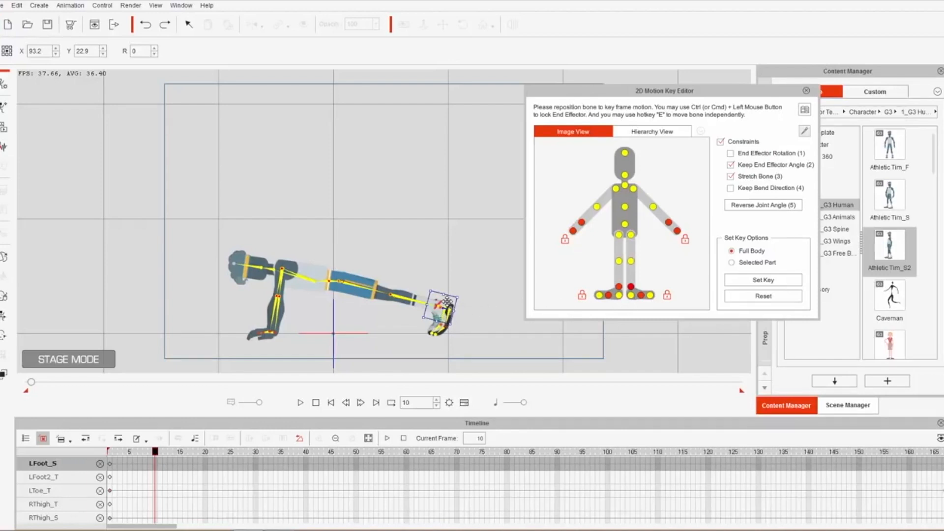
At frame 10, bring the left foot under the body to about X -14.1, Y 18.1 and the right foot to about X -15.1, Y 17.8
drag(447, 300, 325, 306)
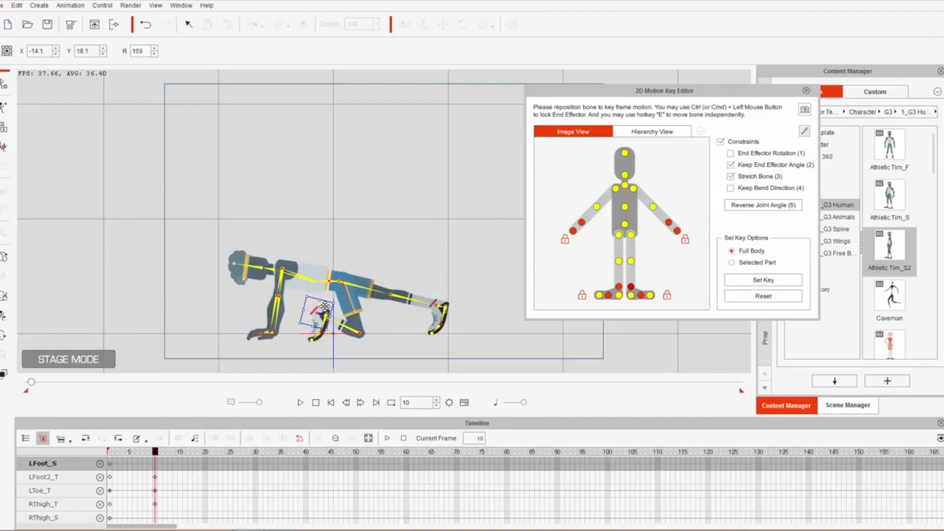
click(631, 287)
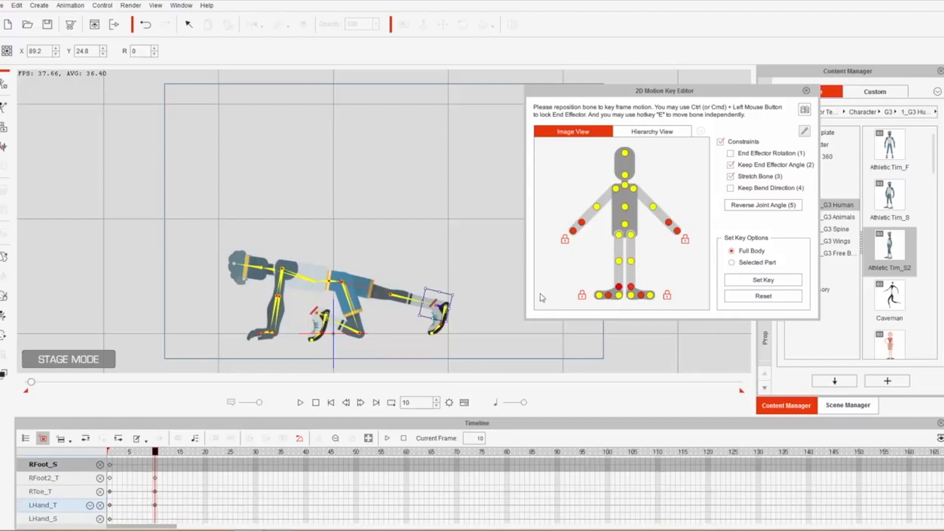
drag(442, 298, 322, 308)
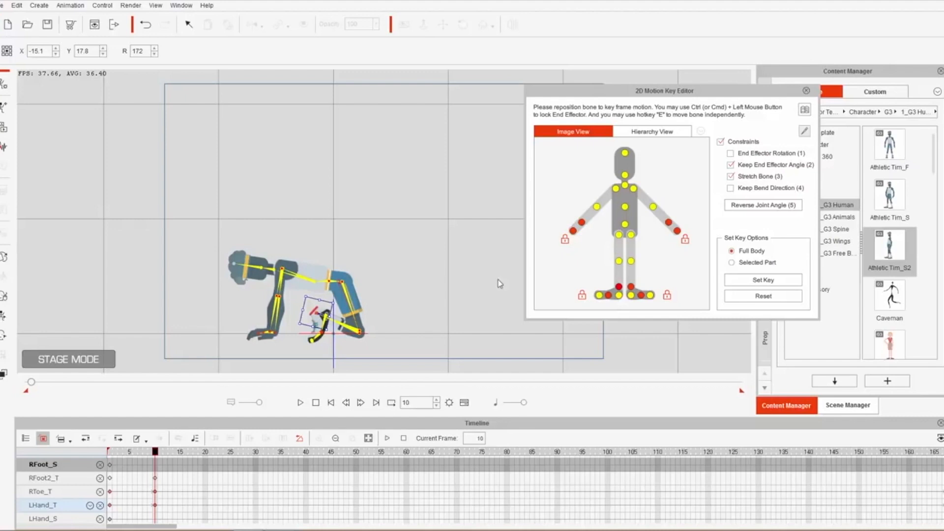
Reverse the joint angle of the right leg and of the left leg
click(764, 206)
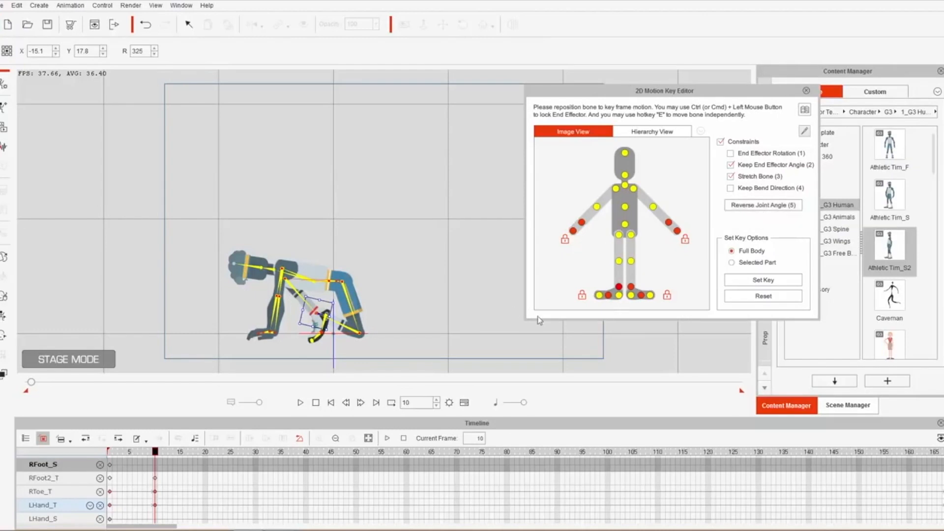
click(640, 293)
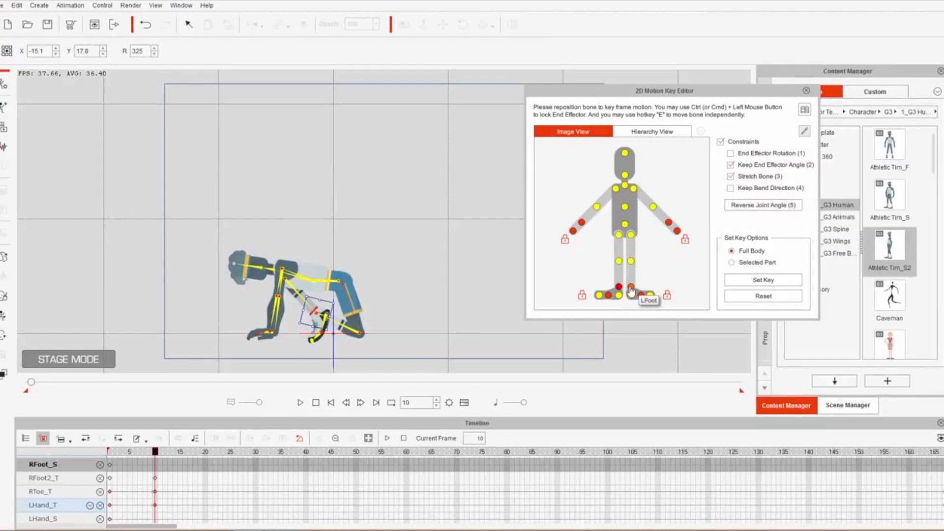
click(763, 207)
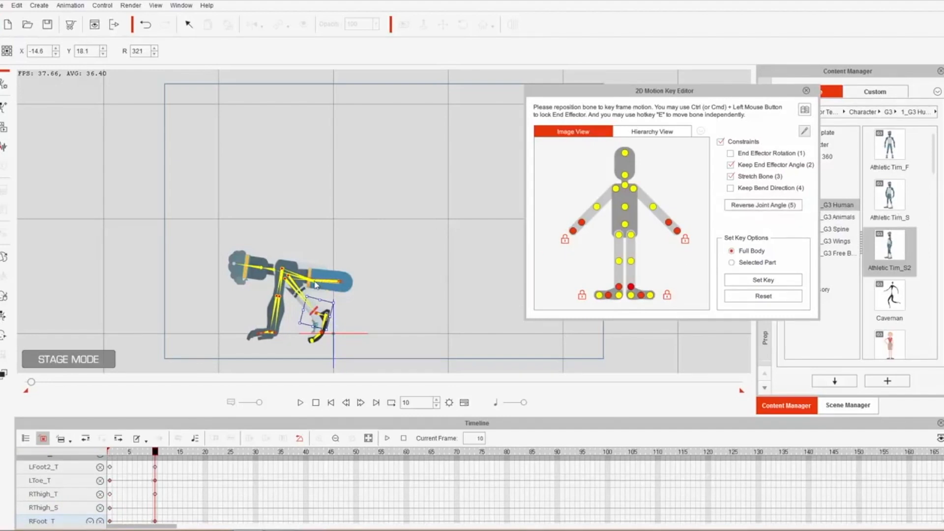
Reposition the right toe to about X -10.7, Y 1.1 and the left toe to about X -10.3, Y 1.6
drag(326, 328, 319, 336)
click(331, 339)
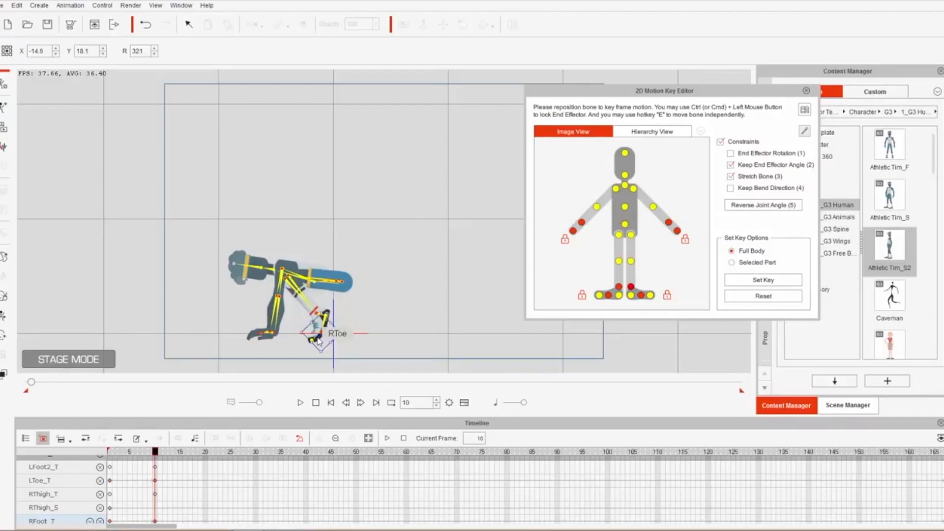
drag(339, 344, 335, 349)
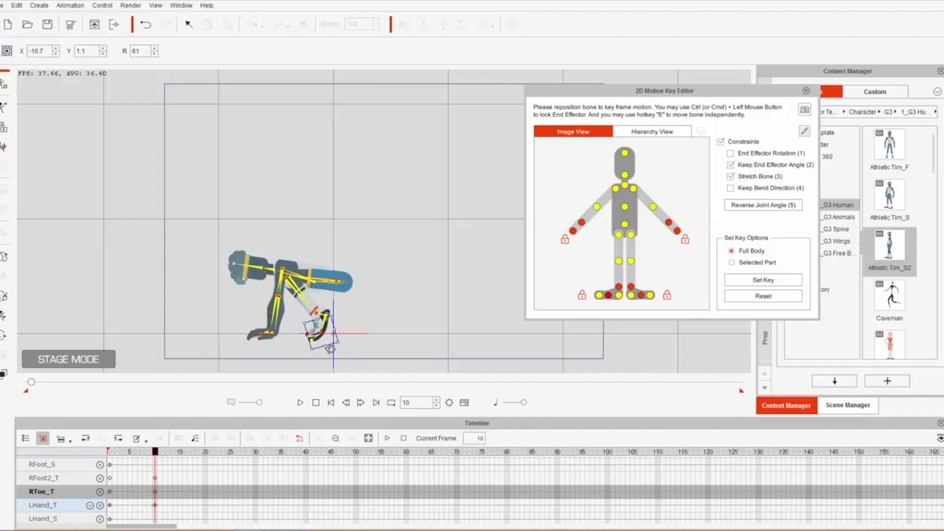
click(642, 297)
drag(334, 344, 331, 348)
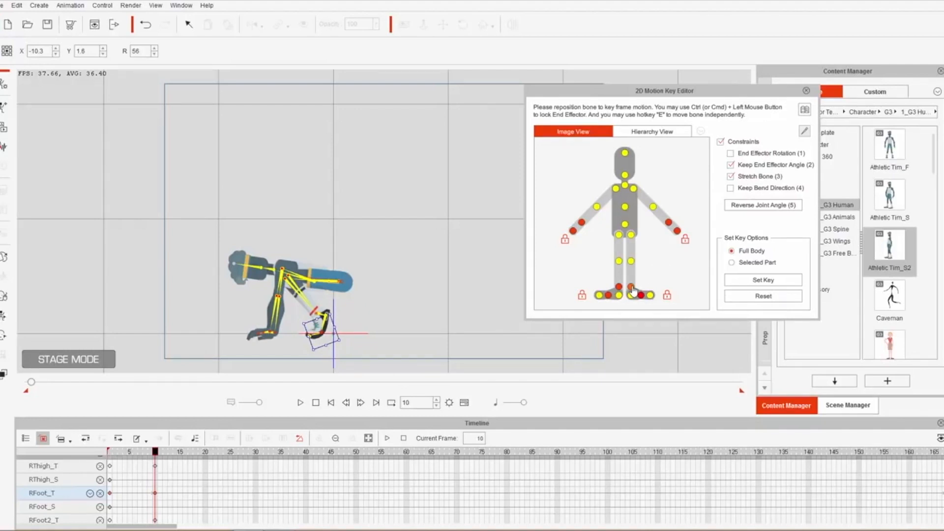
Enable End Effector Rotation, then shift the left foot to about X 0.3, Y 11.5 and the right foot to about X -1.9, Y 10.8
click(771, 155)
click(631, 288)
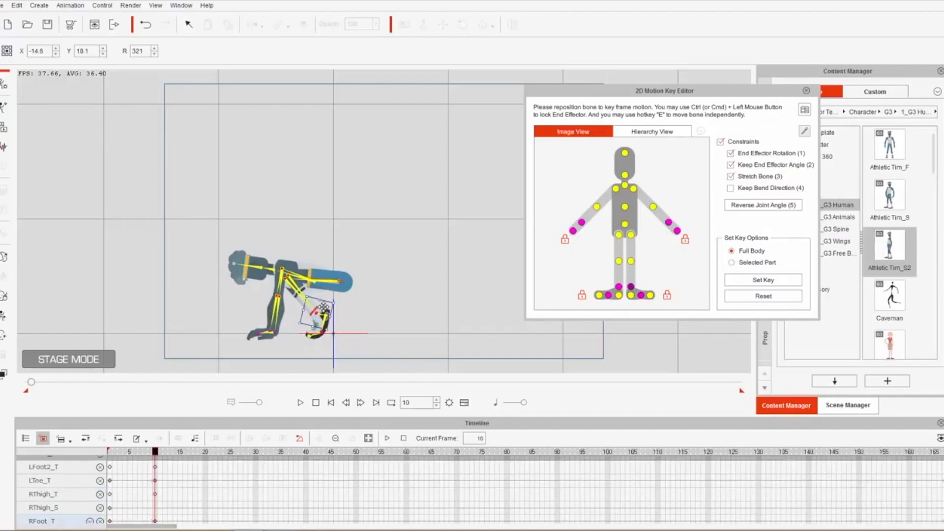
drag(323, 308, 341, 314)
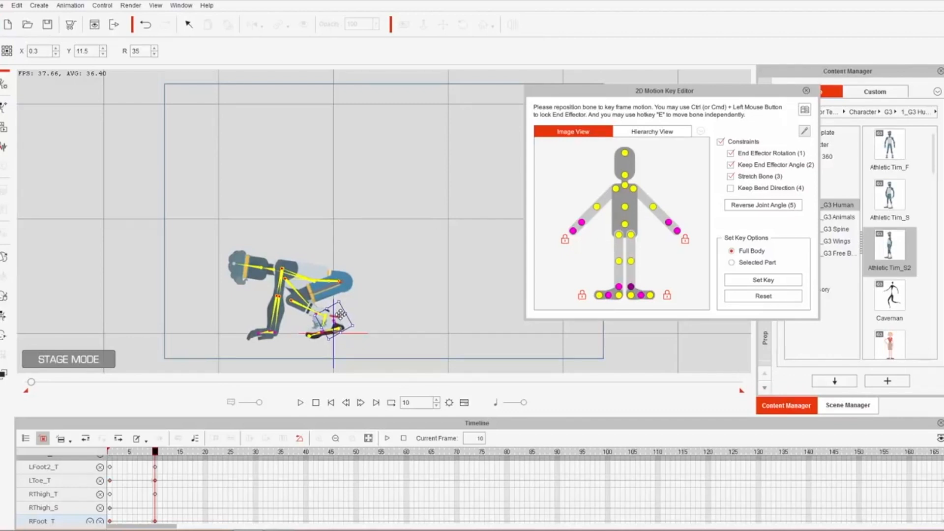
click(619, 287)
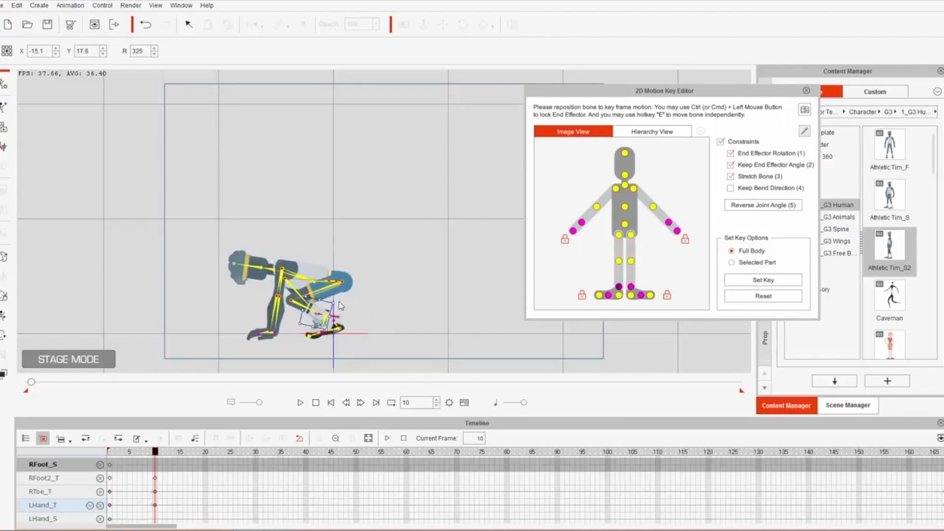
drag(325, 306, 341, 313)
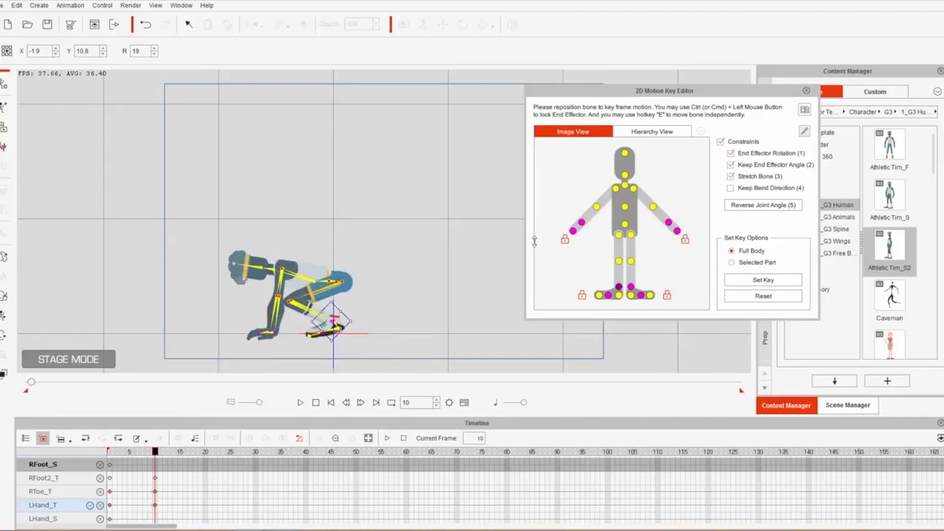
Shift the hip to about X 2.2, Y 44.2 at frame 10 and to about X 7.1, Y 36.3 at frame 15
click(624, 225)
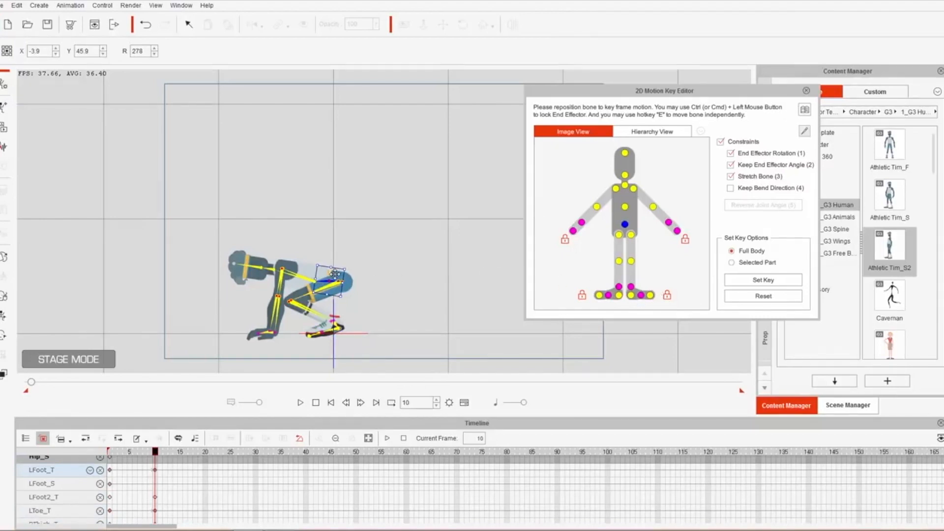
drag(334, 272, 339, 274)
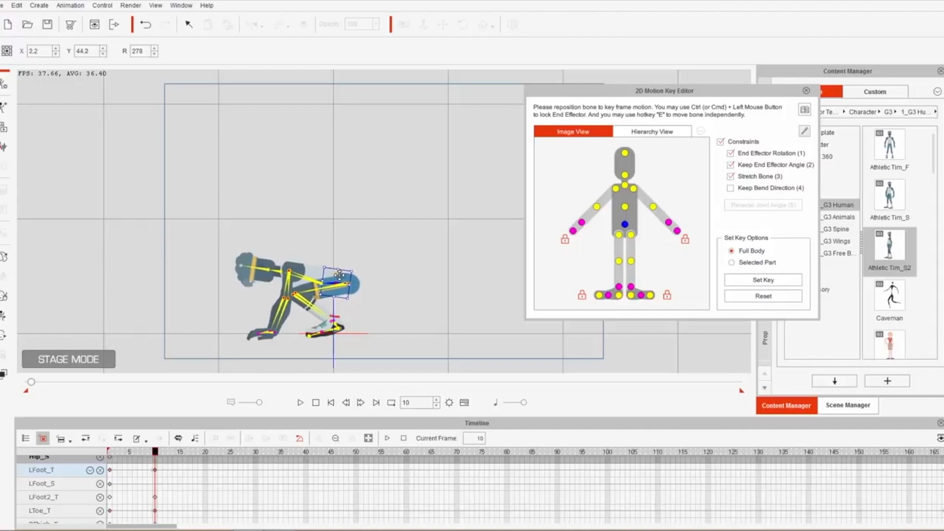
drag(155, 454, 180, 453)
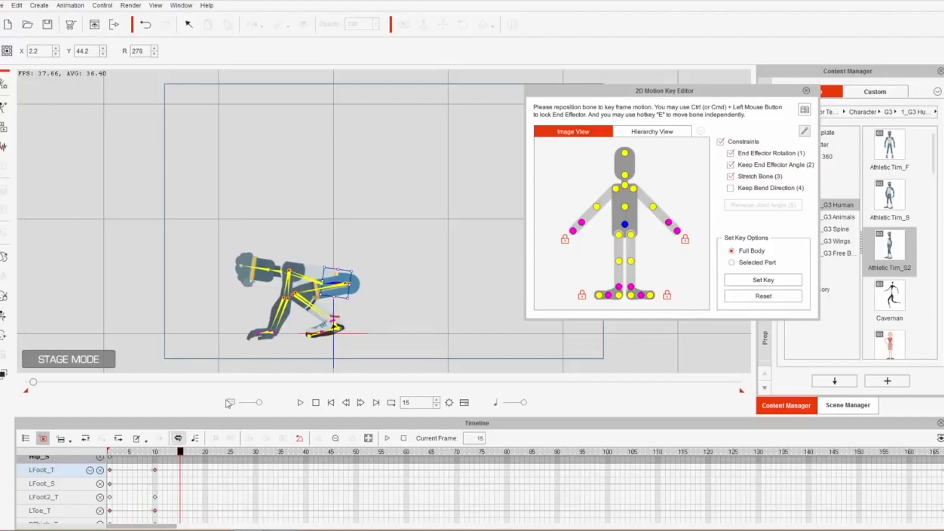
drag(346, 277, 300, 285)
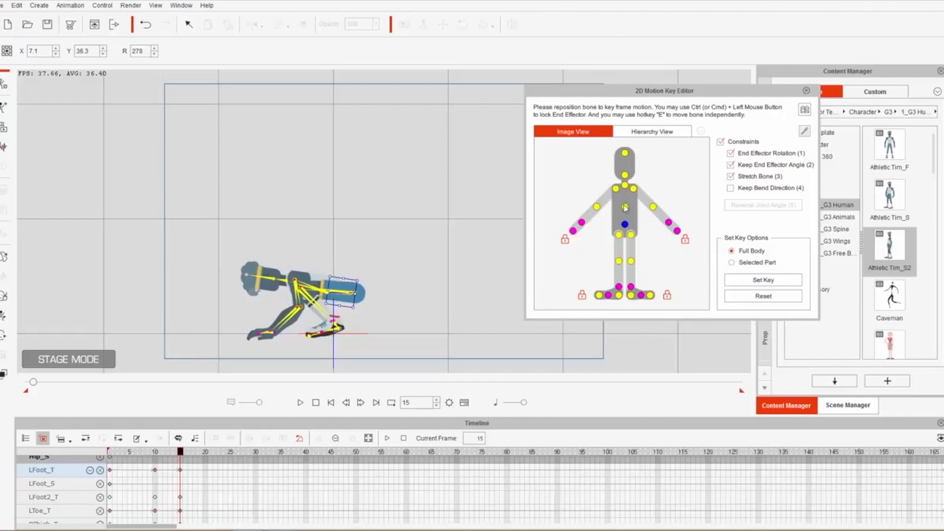
drag(363, 285, 368, 291)
Raise the head to about X -45.8, Y 65.2 at frame 15 and preview the motion
click(625, 174)
drag(305, 247, 320, 267)
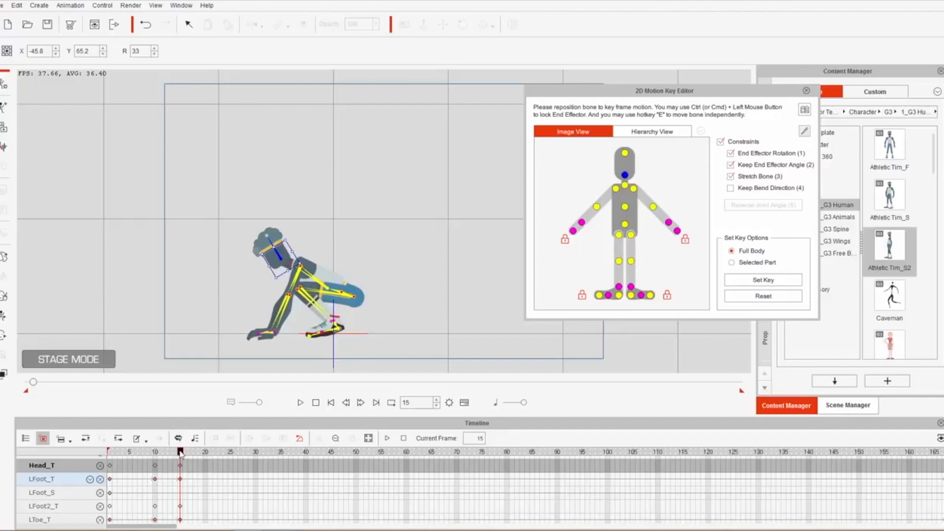
key(space)
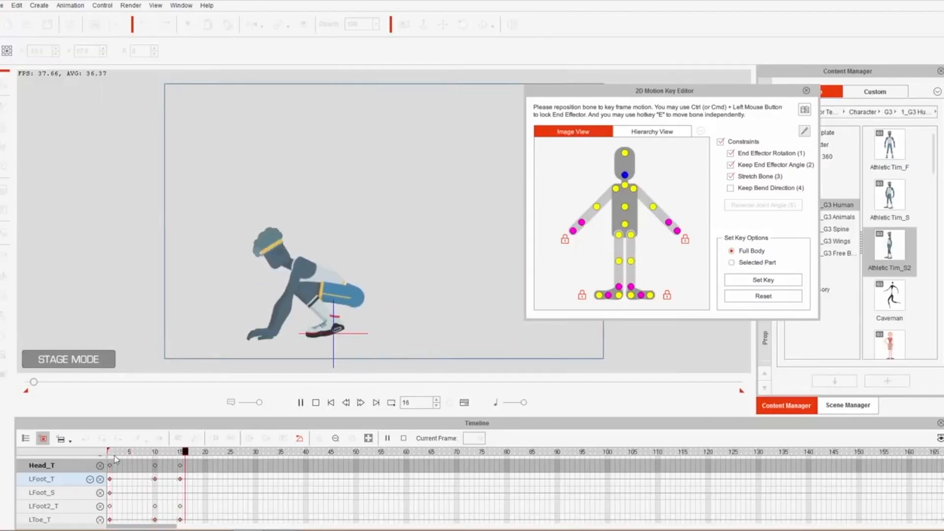
key(space)
drag(140, 455, 179, 456)
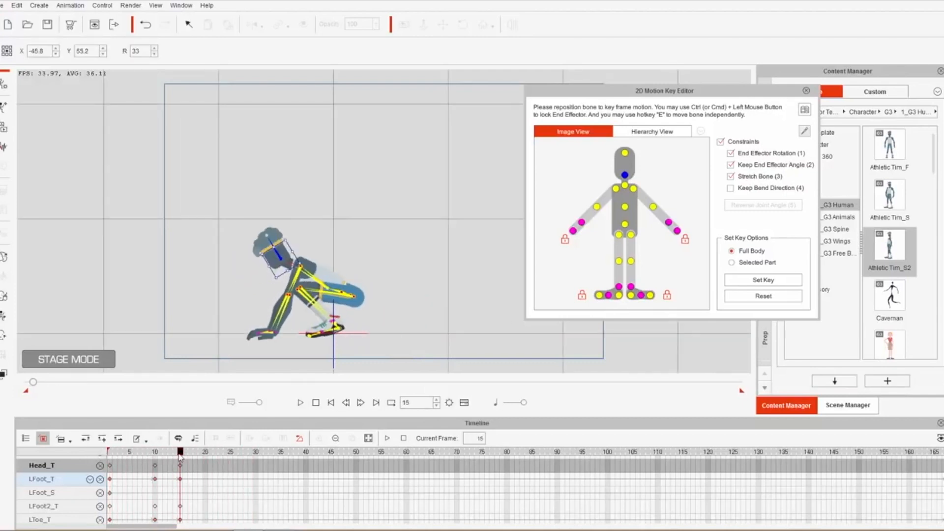
Copy the character's Transform key from frame 10 to frame 20
scroll(200, 471, up, 2)
scroll(201, 471, up, 6)
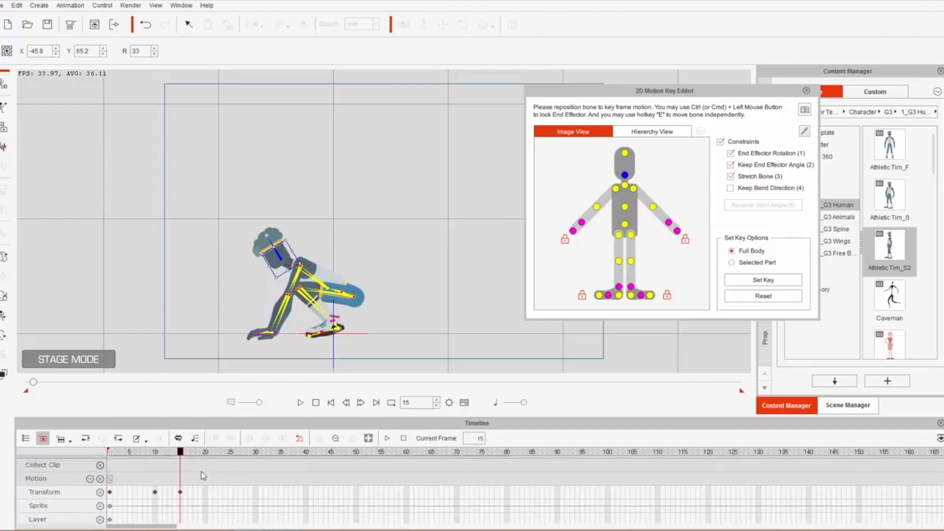
click(155, 494)
right_click(156, 494)
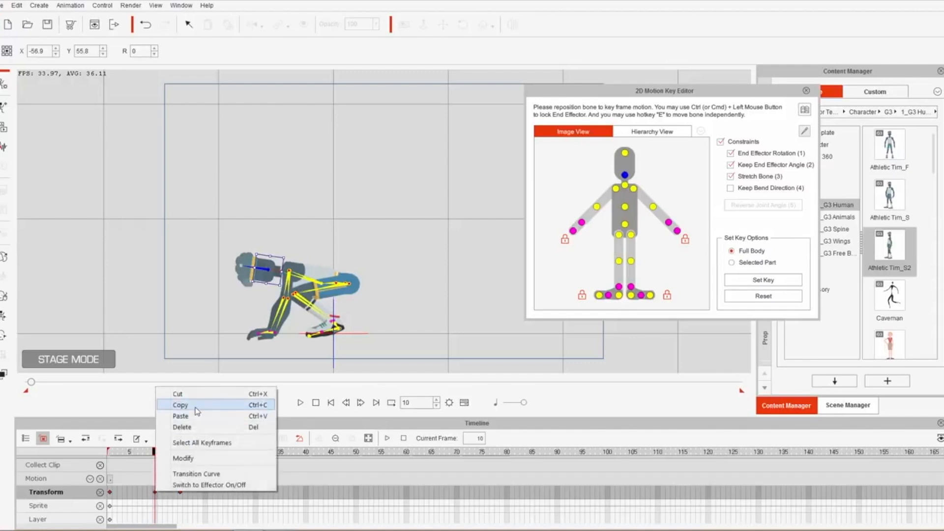
click(197, 411)
drag(197, 452, 206, 454)
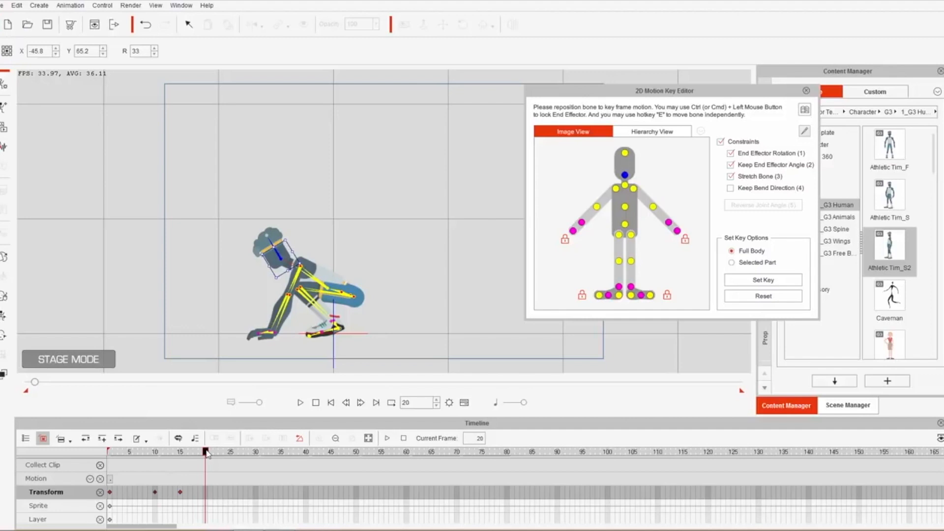
key(ctrl+v)
Copy the Transform key from frame 1 to frame 30 and play the motion from the start
click(110, 492)
right_click(111, 494)
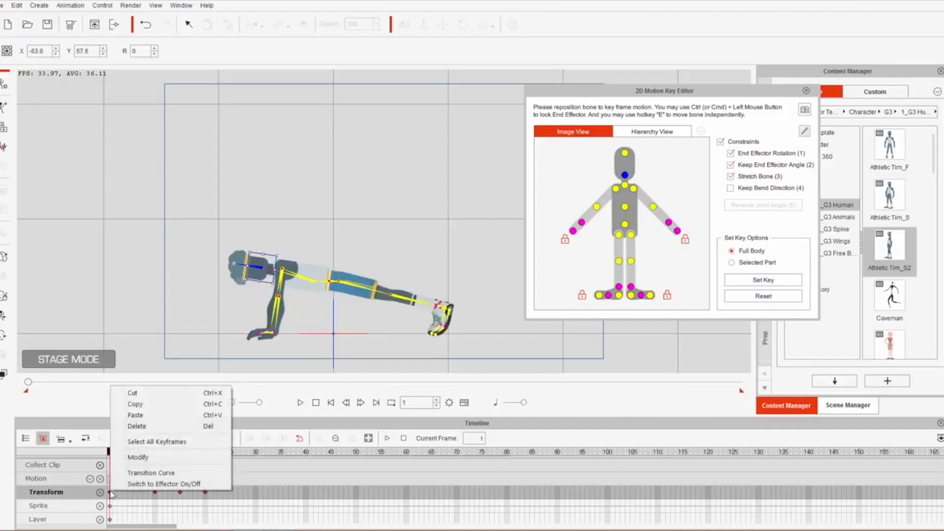
click(133, 415)
click(255, 495)
key(space)
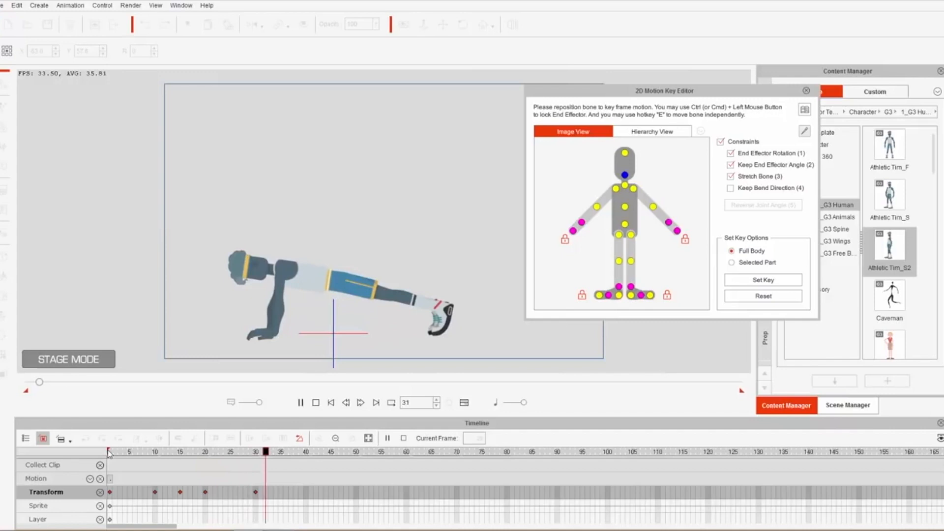
key(space)
drag(165, 450, 80, 452)
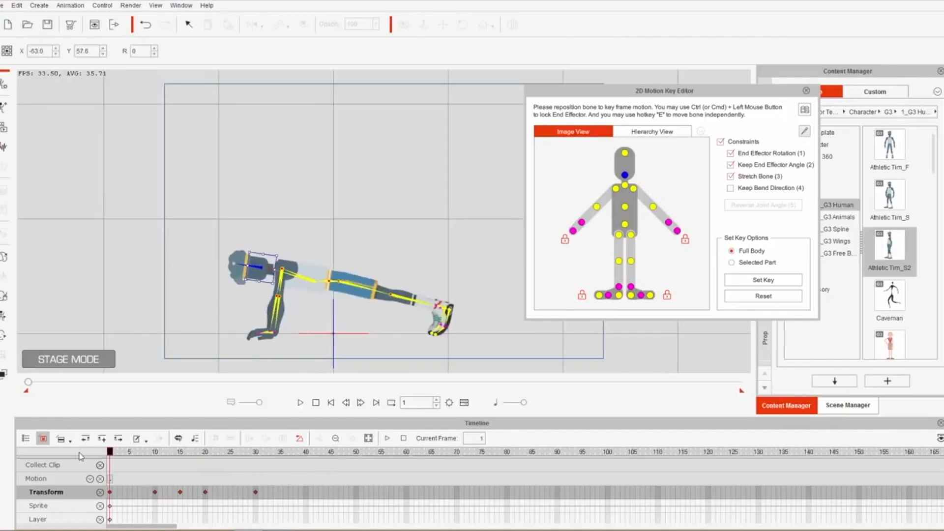
key(space)
key(space)
Move the Transform keys at frames 20 and 30 together to frames 25 and 35
drag(196, 491, 277, 496)
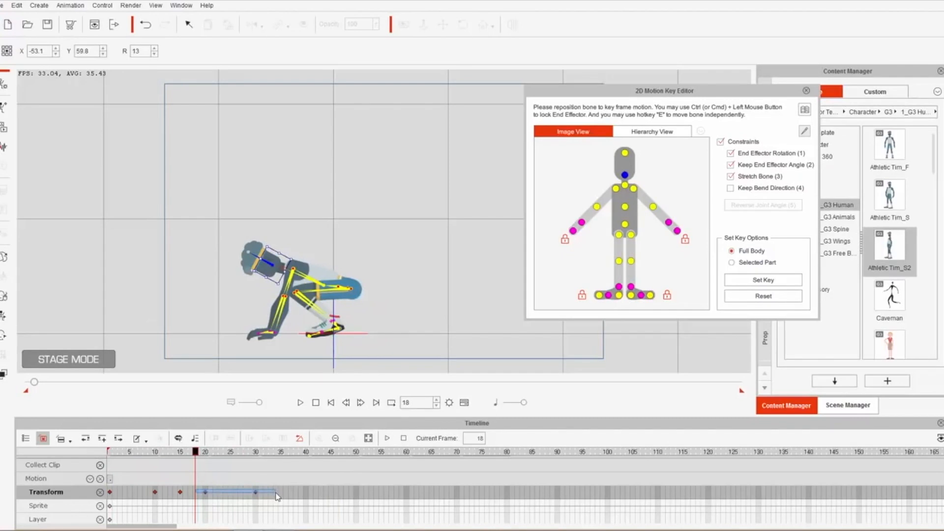
click(276, 495)
drag(206, 493, 228, 497)
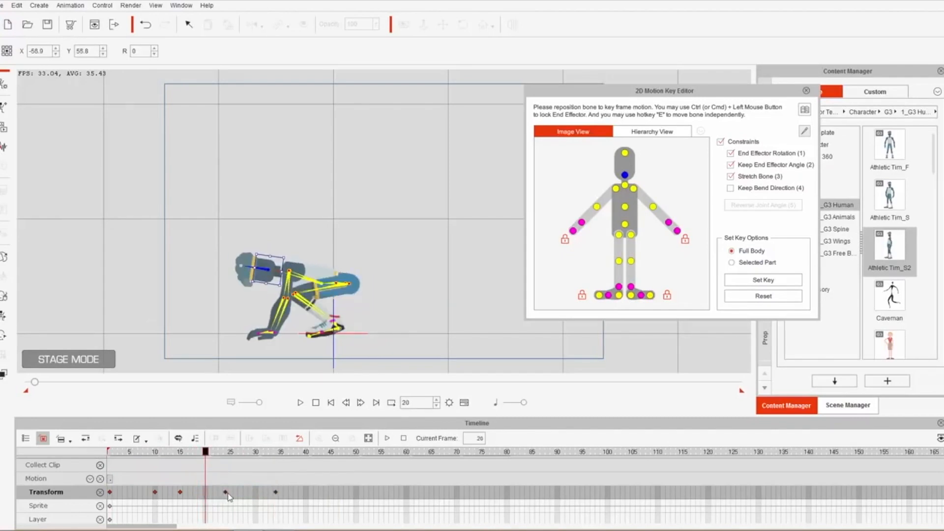
click(230, 494)
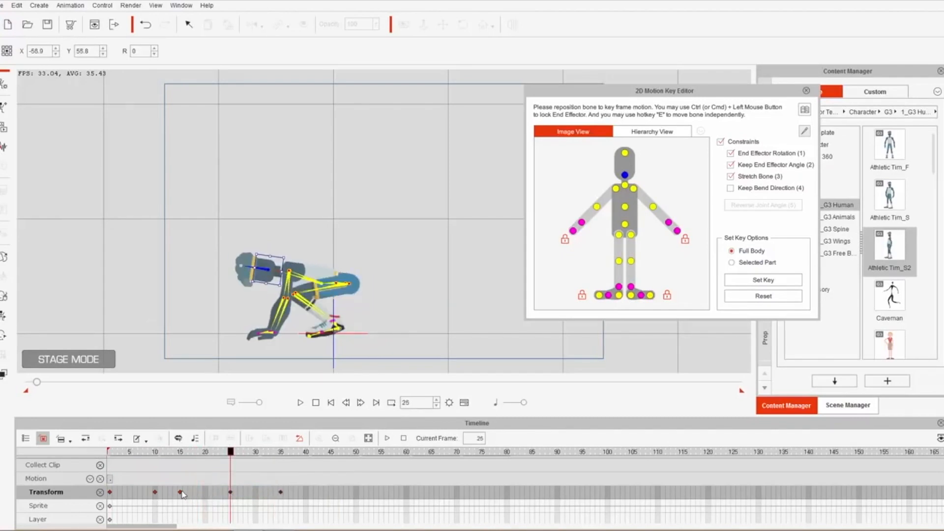
Copy the Transform key from frame 15 to frame 20 and play the motion from the start
click(181, 493)
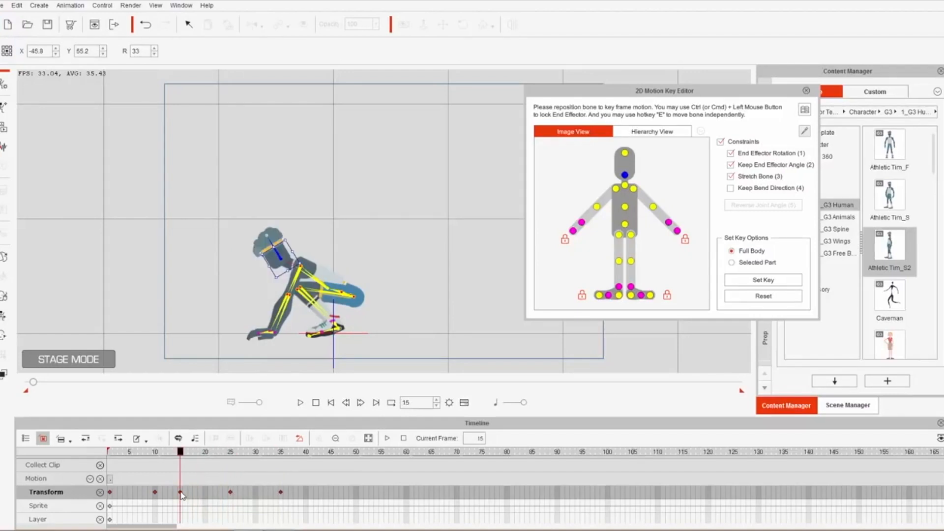
right_click(181, 494)
click(210, 403)
click(205, 494)
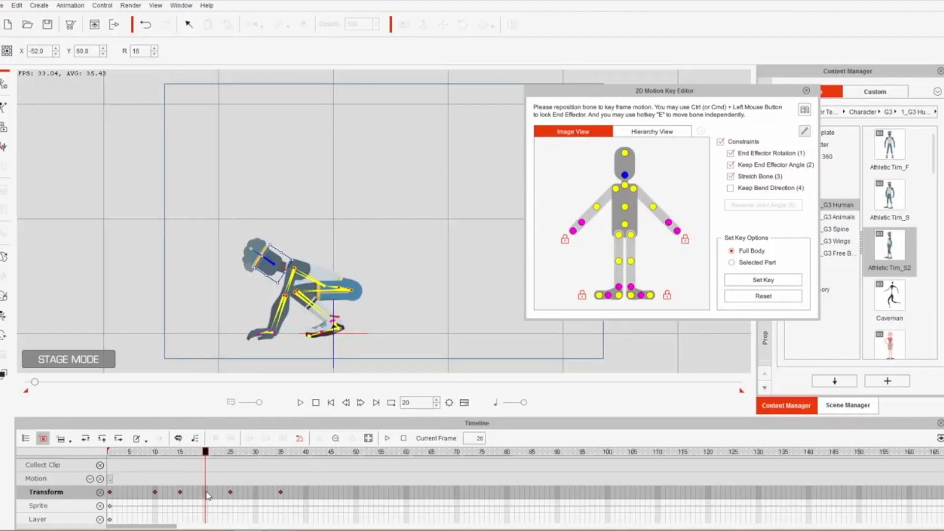
right_click(207, 494)
click(224, 416)
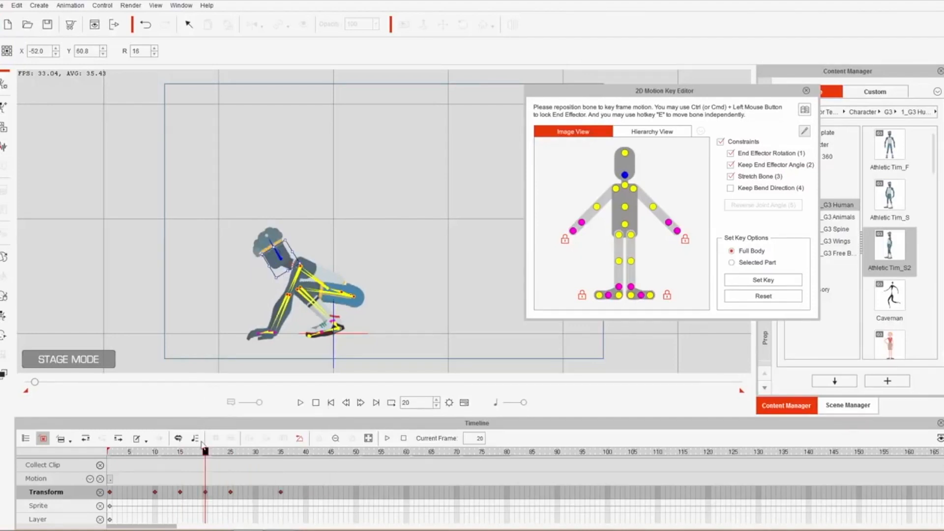
key(space)
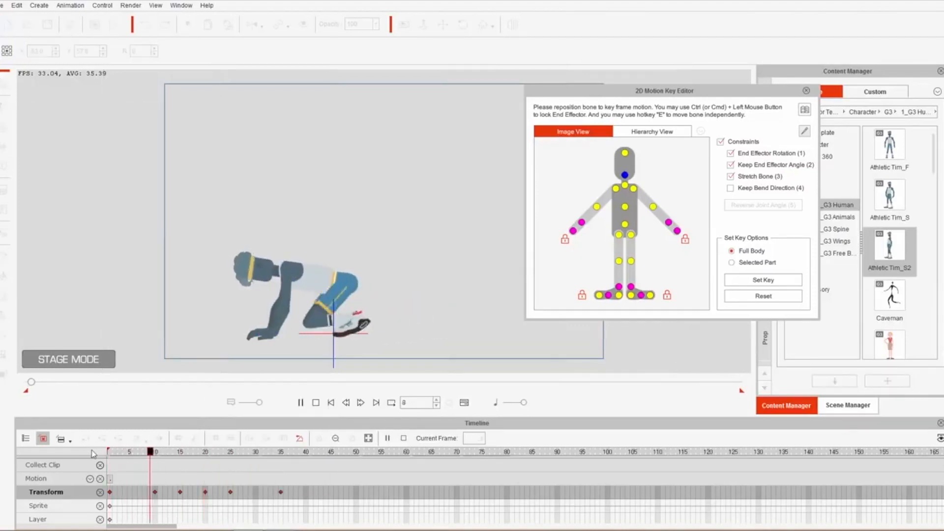
key(space)
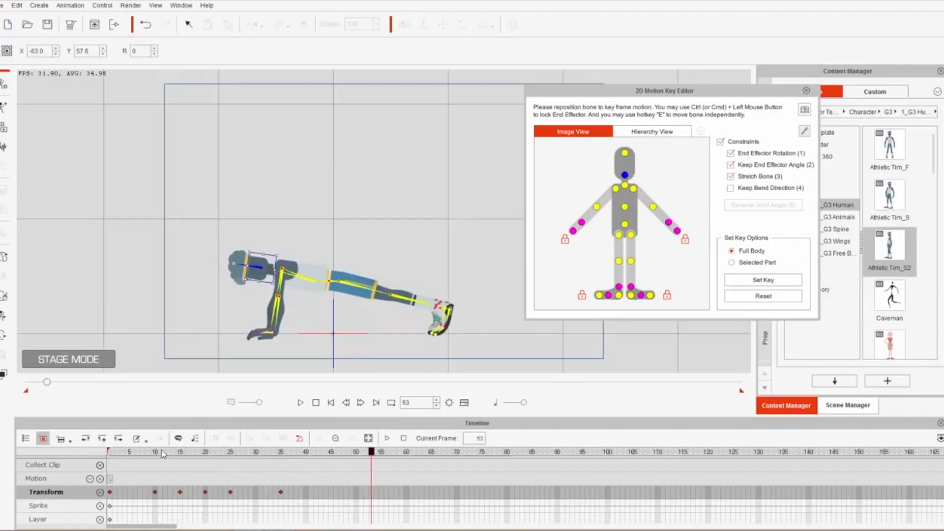
key(space)
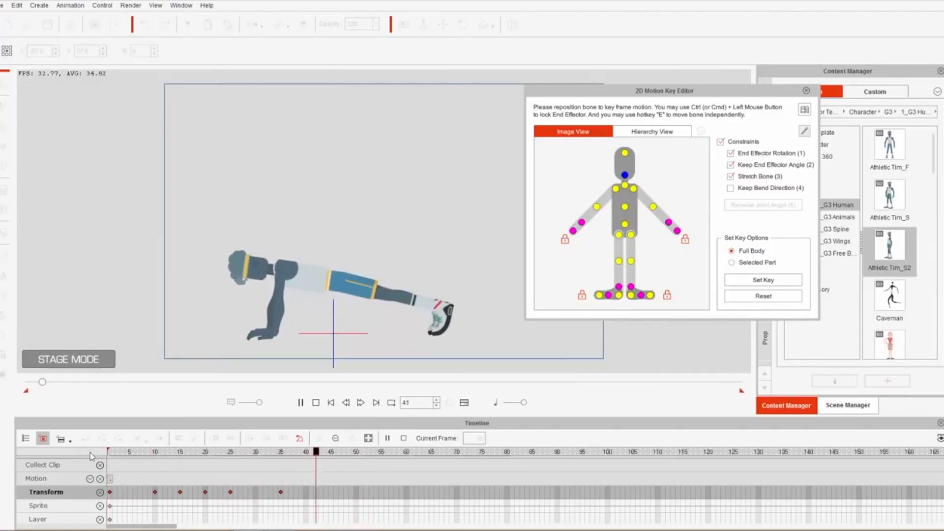
key(space)
Collect a clip spanning frames 1 to 35 and add it to the action menu as "Starting Posi"
click(280, 452)
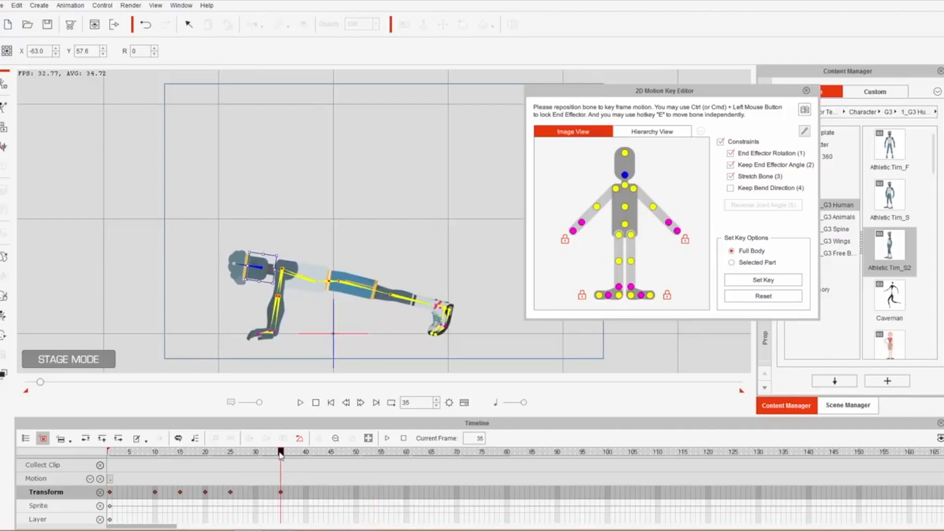
drag(279, 453, 239, 451)
scroll(246, 473, up, 1)
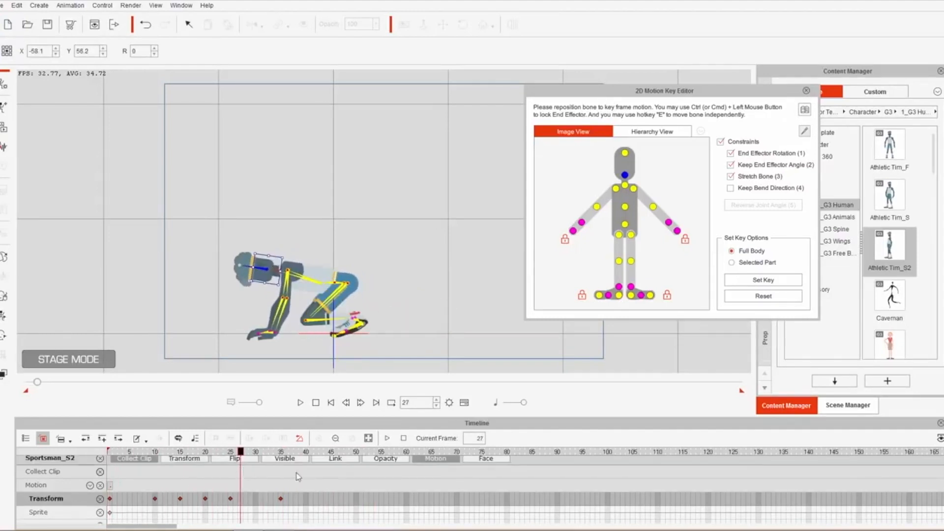
drag(284, 476, 112, 478)
right_click(152, 468)
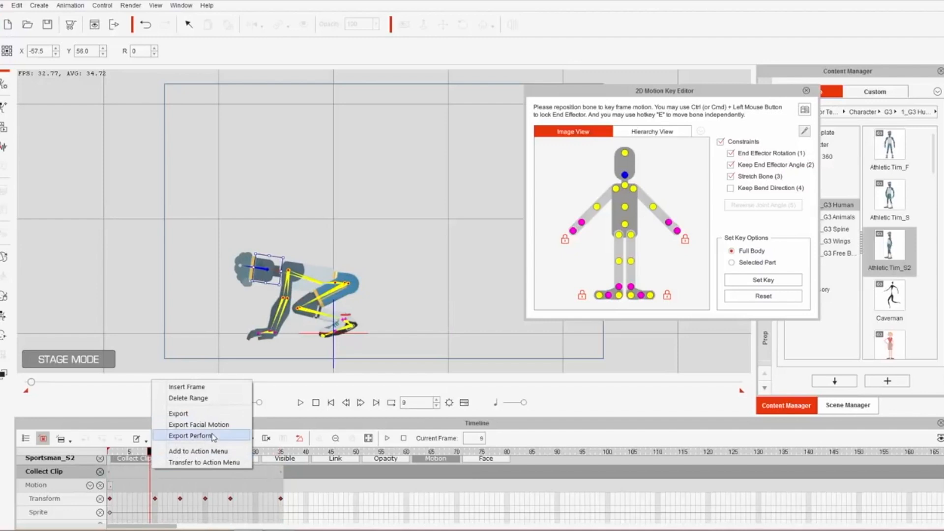
click(198, 451)
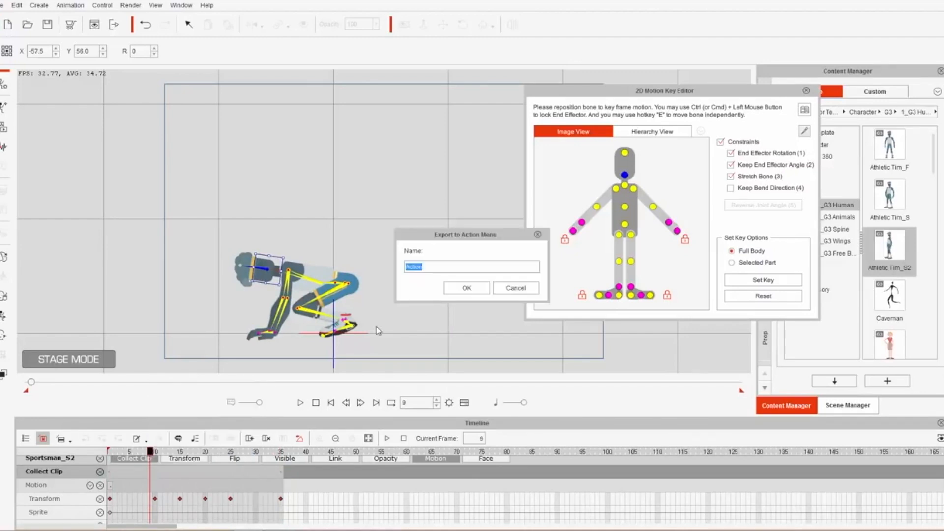
text(Starting Posi)
click(480, 286)
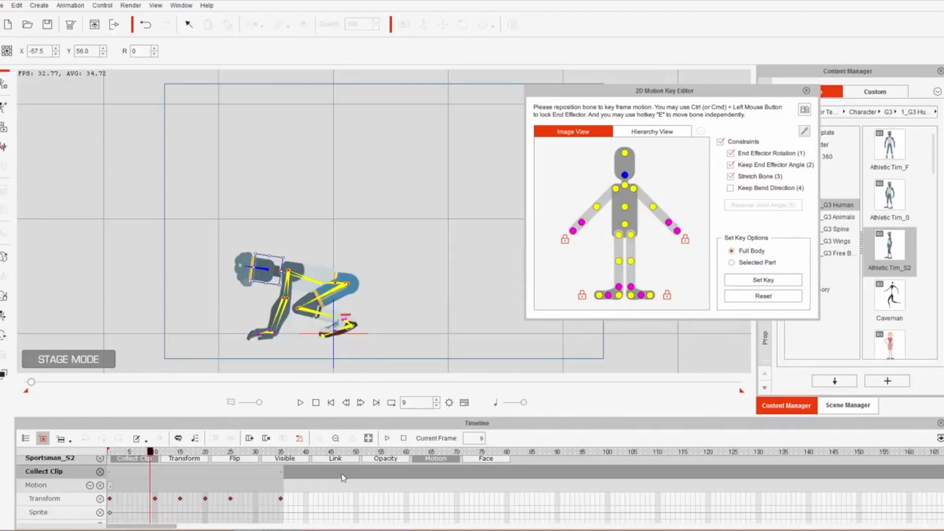
Try out the Starting Position action on the character at frame 51, and undo it after it plays
click(362, 451)
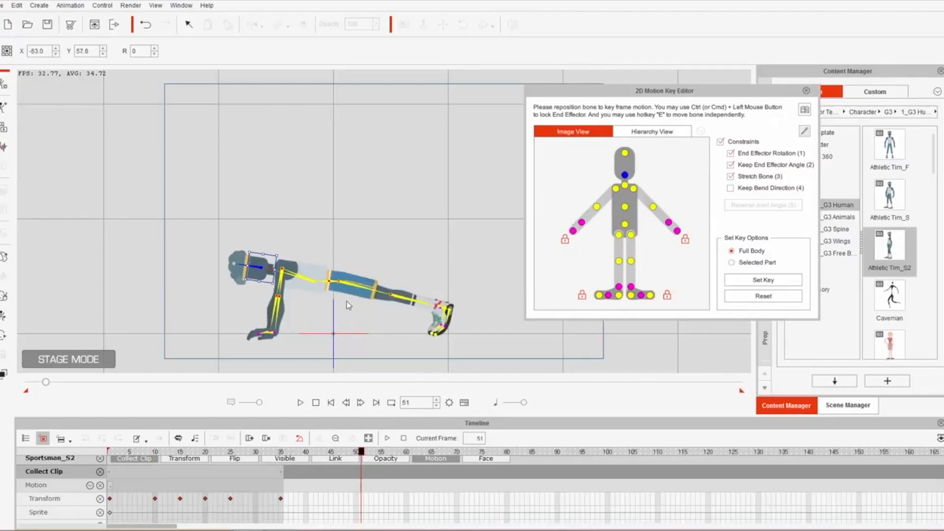
click(807, 92)
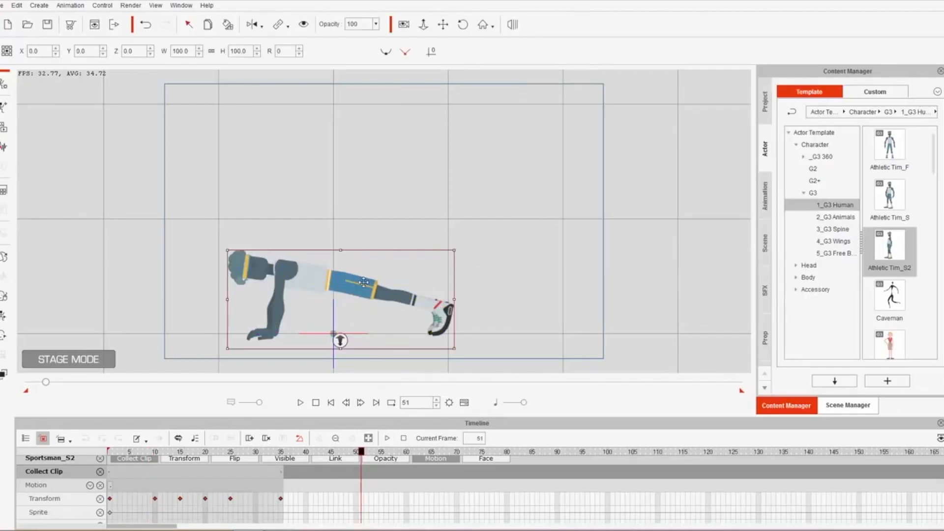
right_click(365, 285)
mouse_move(405, 293)
click(516, 322)
key(space)
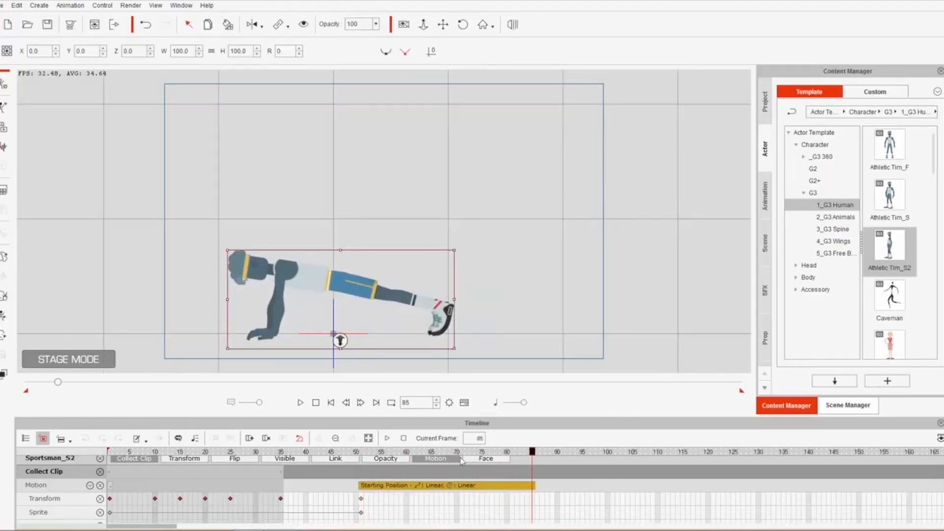
key(ctrl+z)
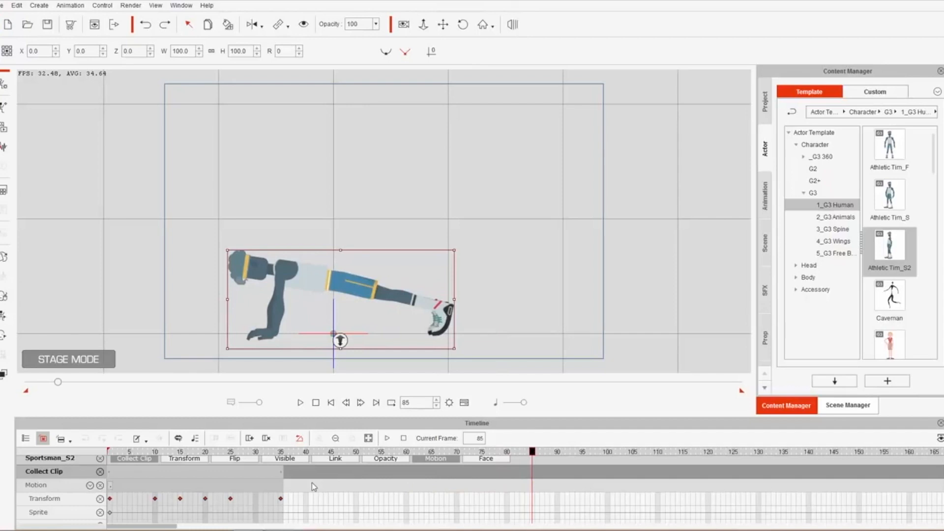
Delete the Transform keys at frames 20, 25 and 35
key(Home)
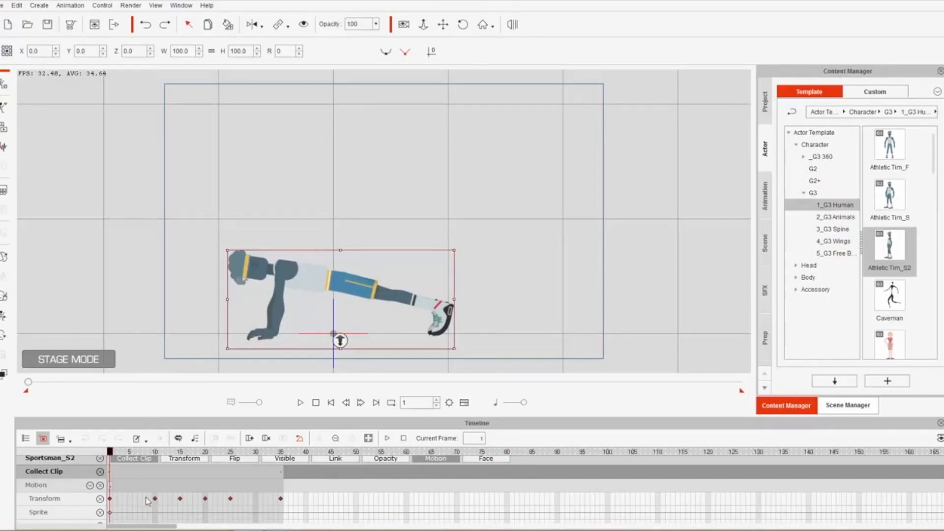
drag(146, 501, 331, 500)
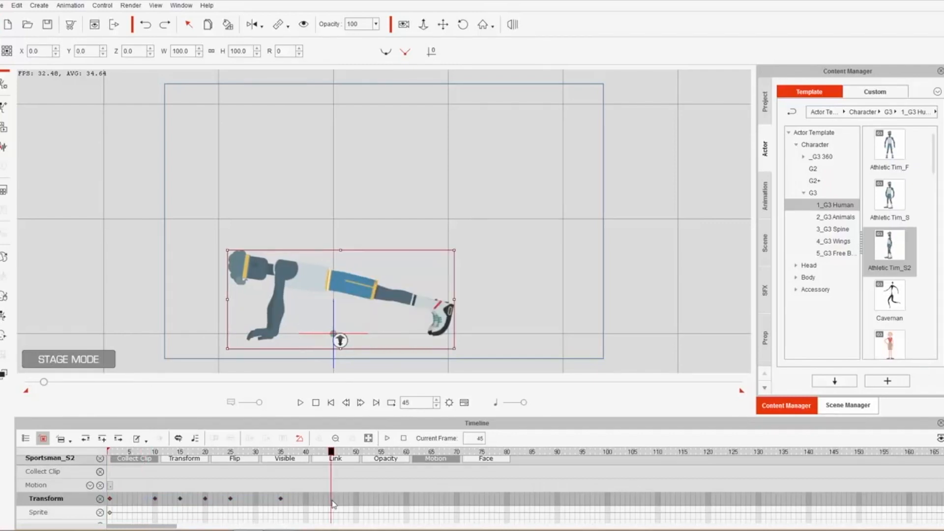
drag(161, 454, 226, 458)
drag(196, 502, 320, 499)
key(Delete)
At frame 20, unlock both hands in the motion key editor and raise the hip until the character stands upright
drag(186, 457, 205, 457)
click(4, 317)
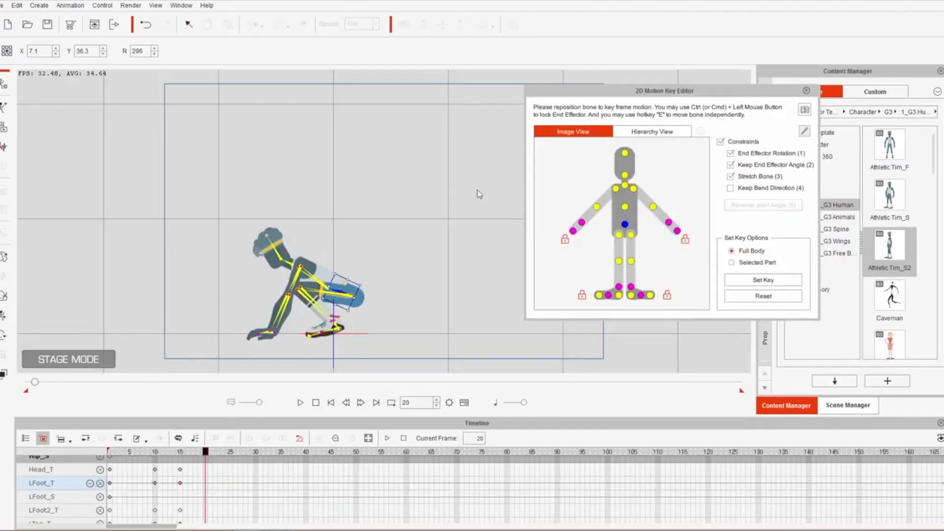
click(686, 241)
click(565, 240)
drag(352, 290, 371, 255)
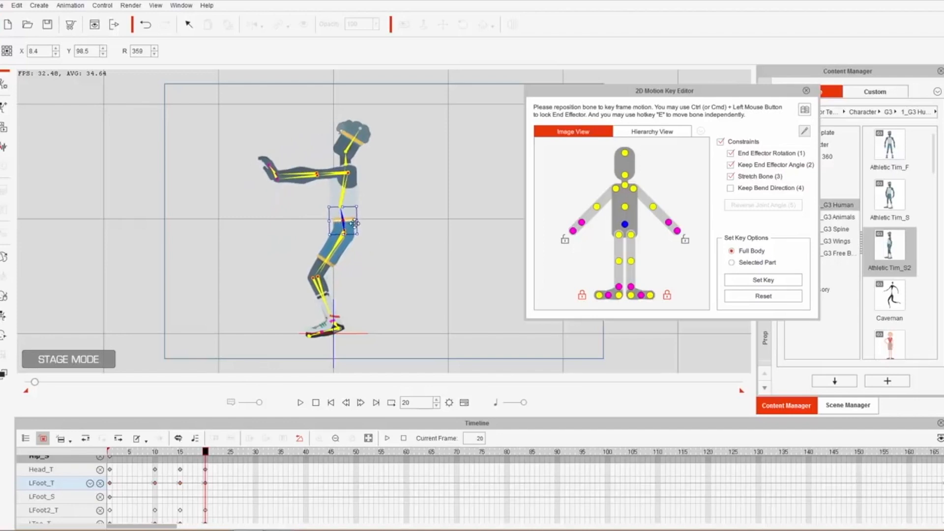
drag(350, 216, 342, 202)
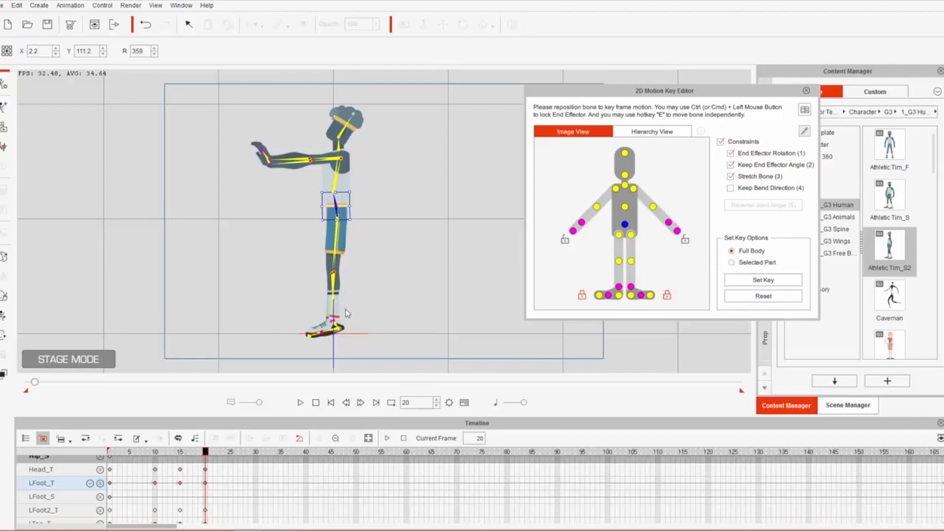
Lower the character's right arm at frame 20, rotating the upper arm to 342 and the hand to 19
click(615, 189)
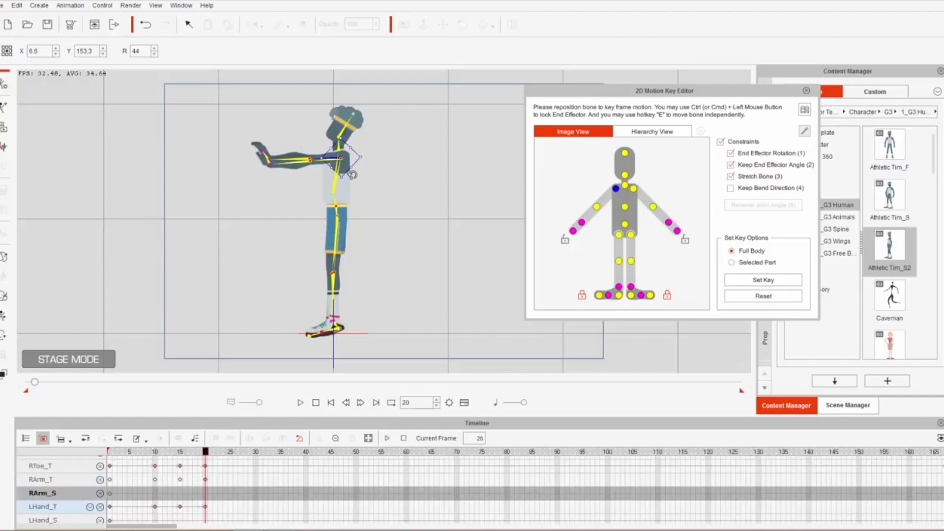
mouse_move(353, 174)
mouse_down()
mouse_move(377, 158)
mouse_move(363, 170)
mouse_up()
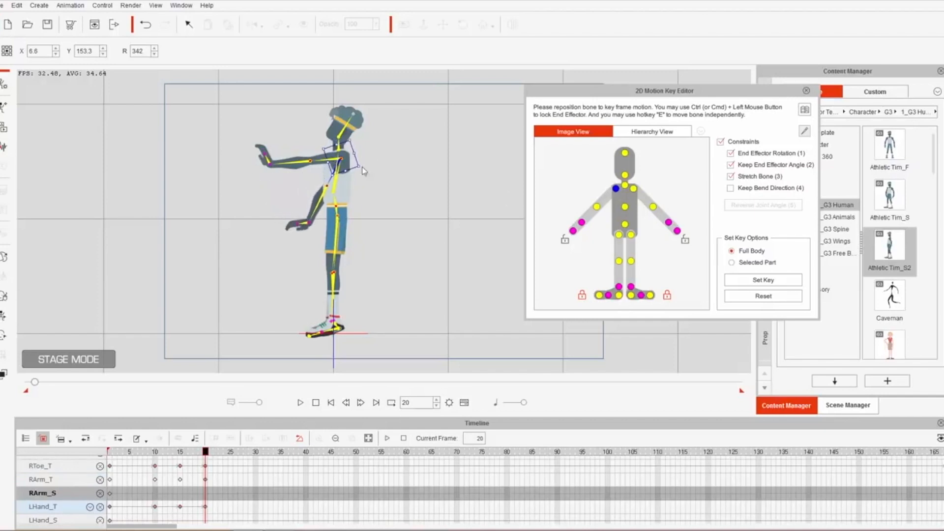
click(326, 186)
drag(330, 212, 366, 201)
click(295, 210)
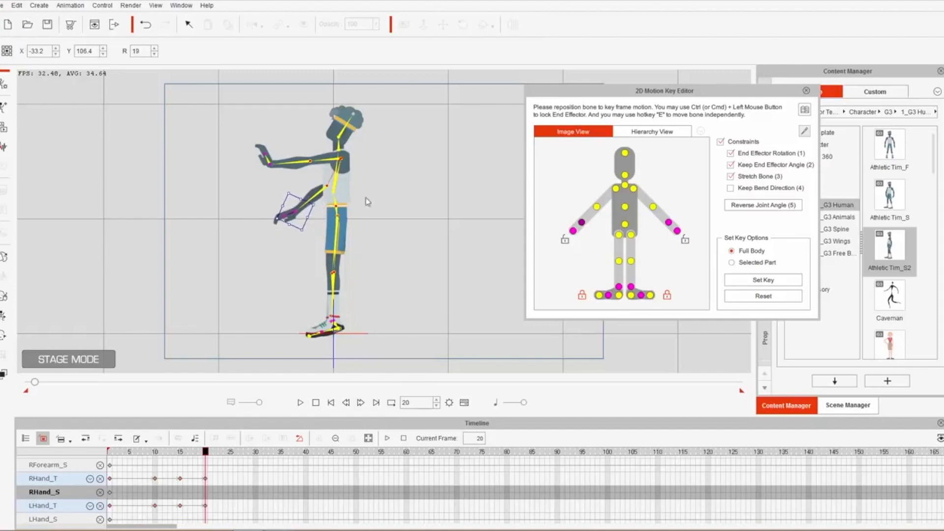
Lower the left arm at frame 20 to sit beside the right one, with the hand rotated to 349
click(634, 189)
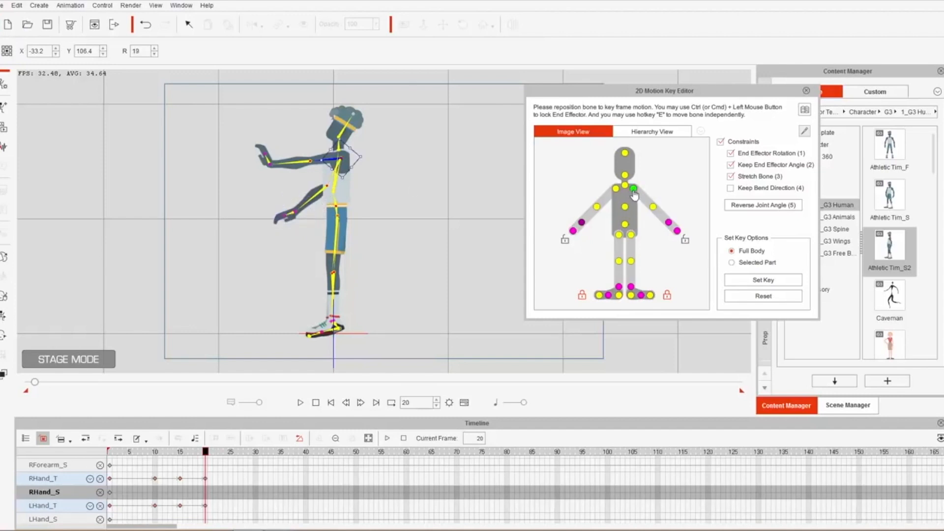
drag(362, 166, 370, 143)
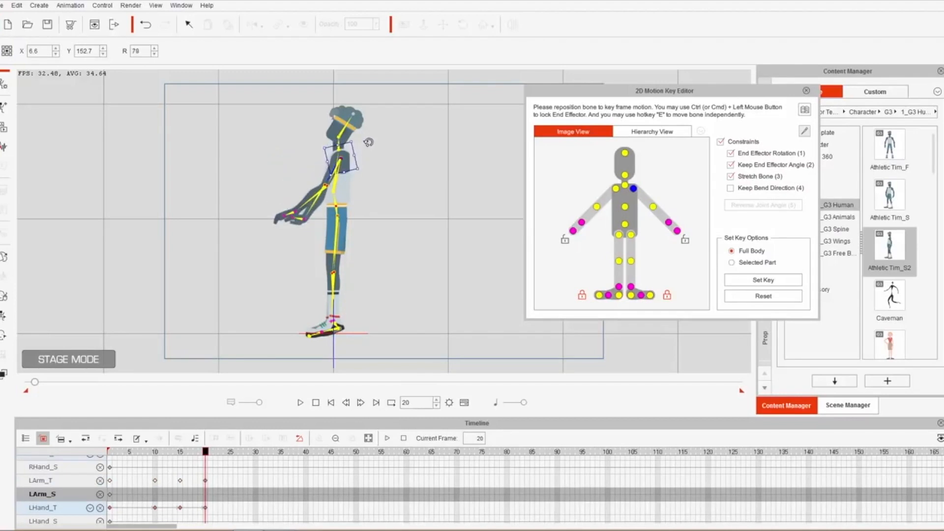
click(318, 206)
drag(323, 206, 255, 167)
click(285, 199)
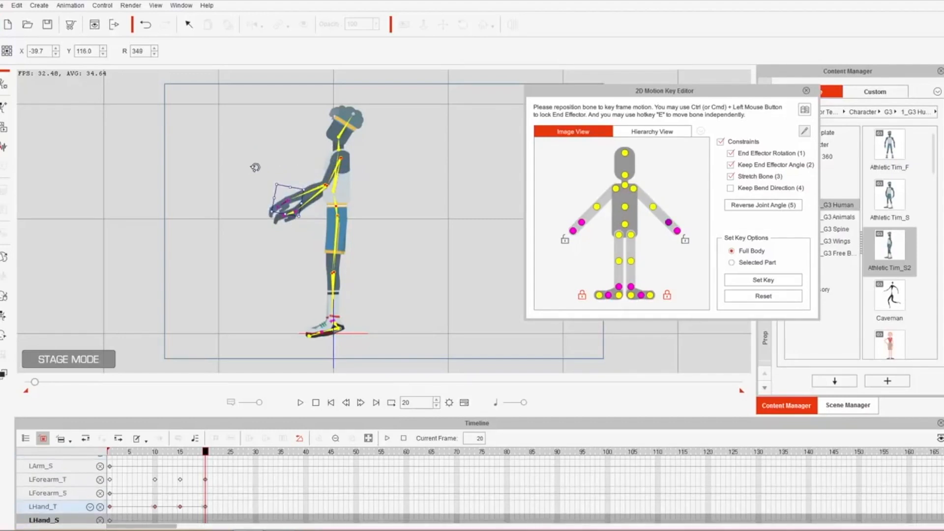
Rotate the head at frame 20 to face straight ahead and play the motion from the start
click(347, 124)
drag(363, 138, 357, 129)
drag(191, 452, 88, 454)
key(space)
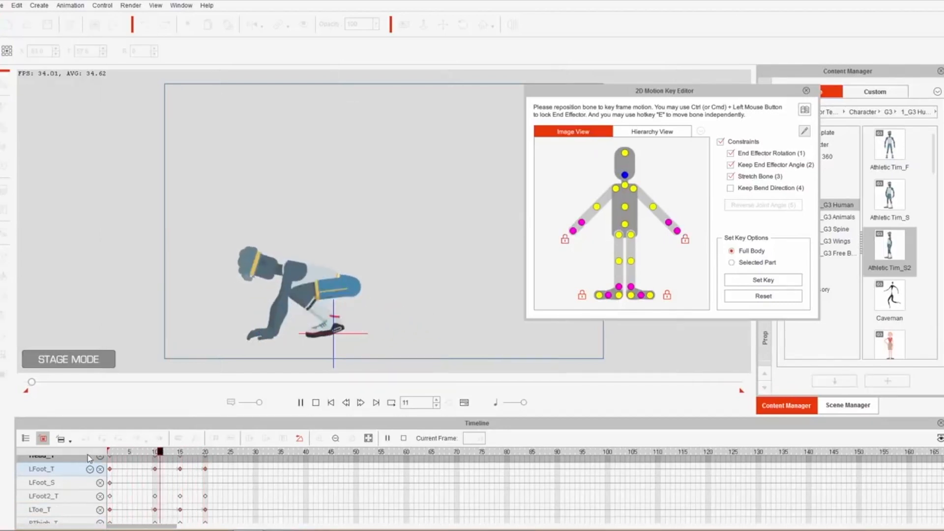
key(space)
At frame 25, turn off end effector rotation, keep angle and stretch bone, and lift the hip so the whole body leaves the ground
drag(199, 452, 233, 458)
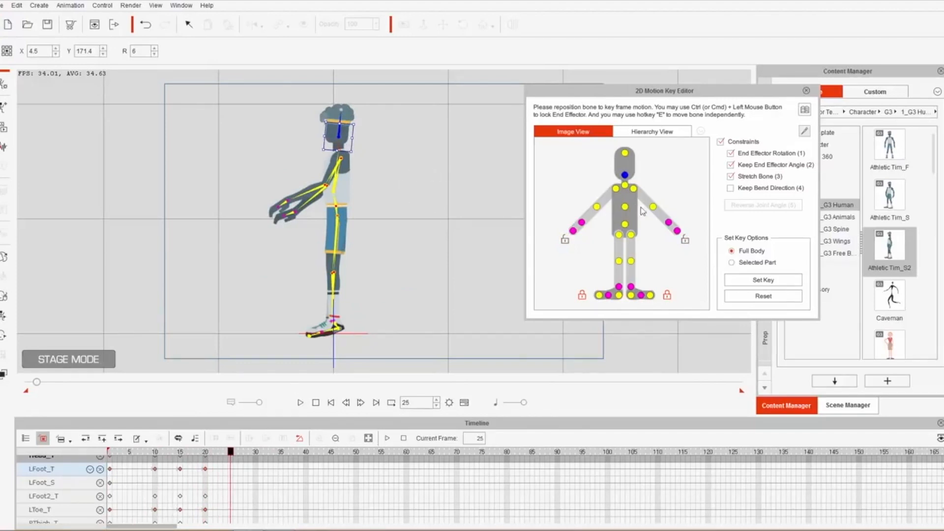
click(625, 225)
scroll(427, 199, down, 3)
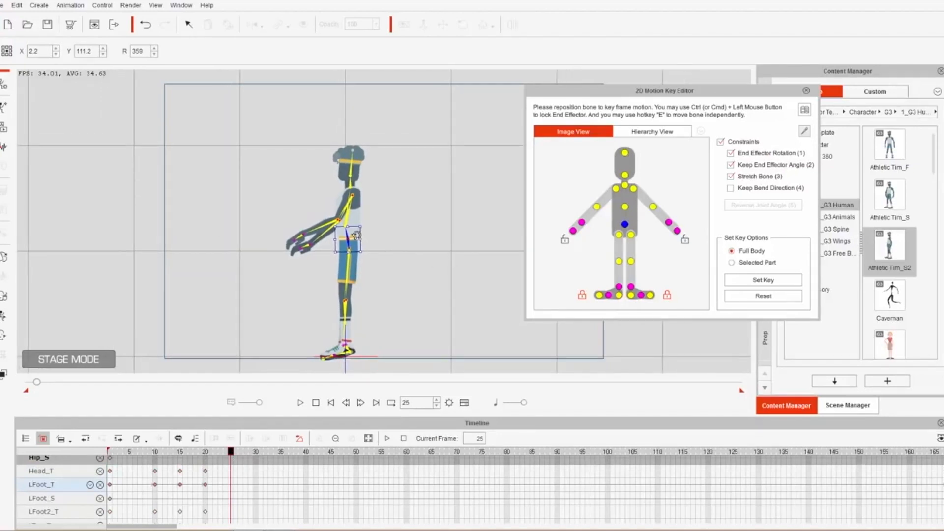
drag(354, 235, 355, 215)
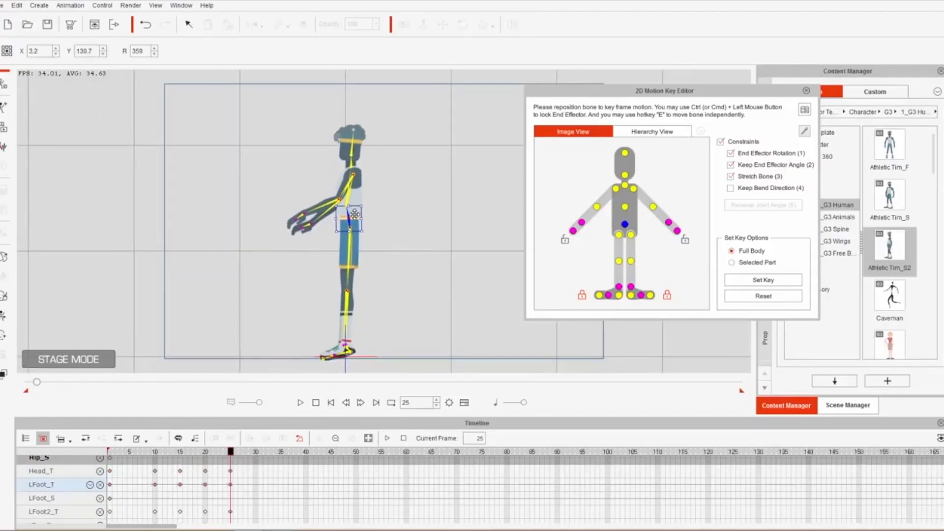
key(ctrl+z)
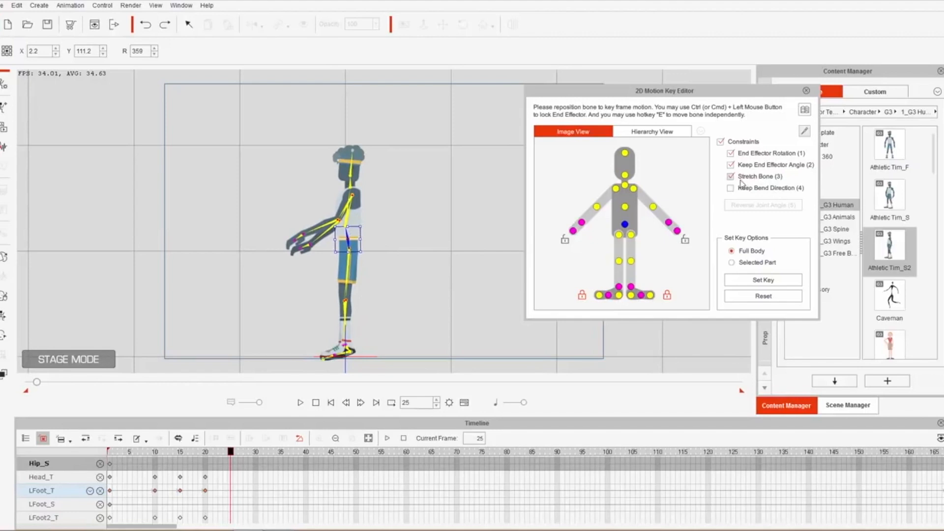
click(730, 154)
drag(353, 232, 345, 186)
Unlock both feet and swing the left leg backward at frame 25, with the thigh rotated to 337 and the foot pointing down
click(632, 236)
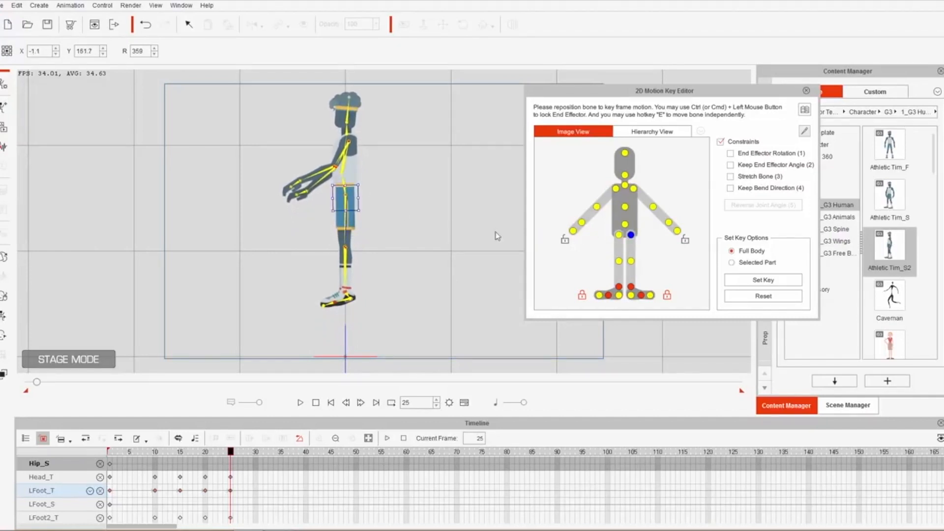
drag(365, 204, 370, 199)
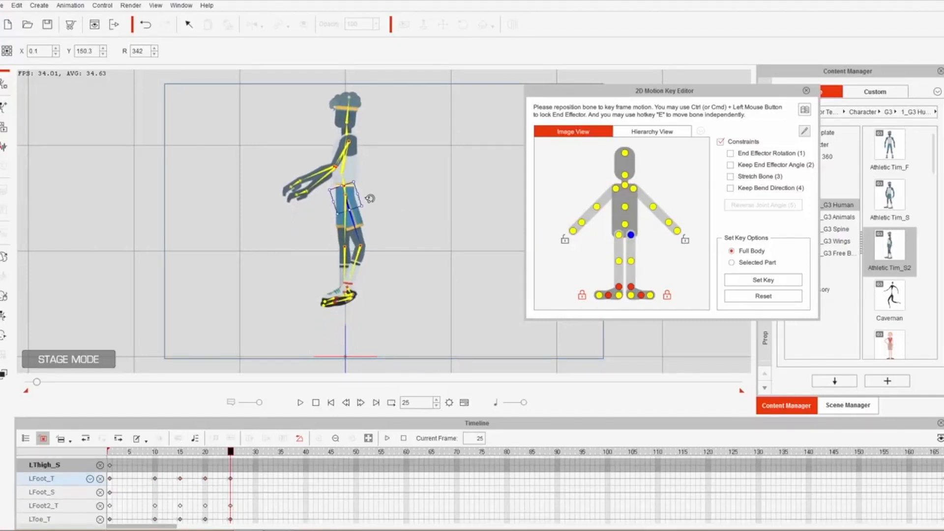
key(ctrl+z)
click(667, 295)
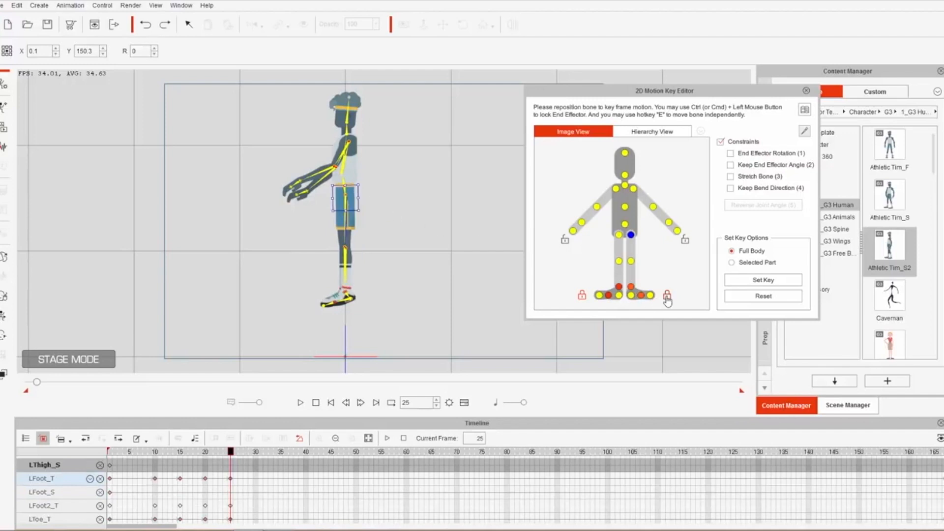
click(581, 295)
drag(369, 214, 376, 201)
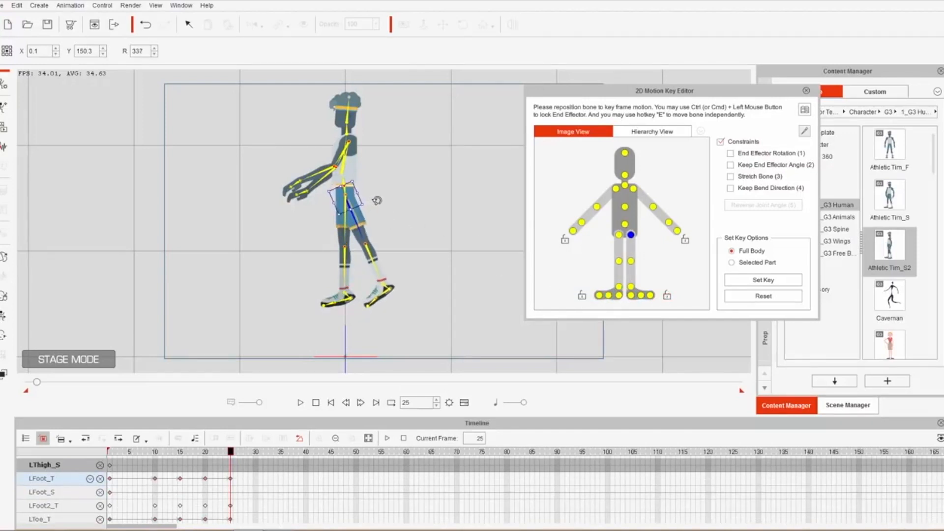
click(386, 294)
drag(403, 304, 410, 298)
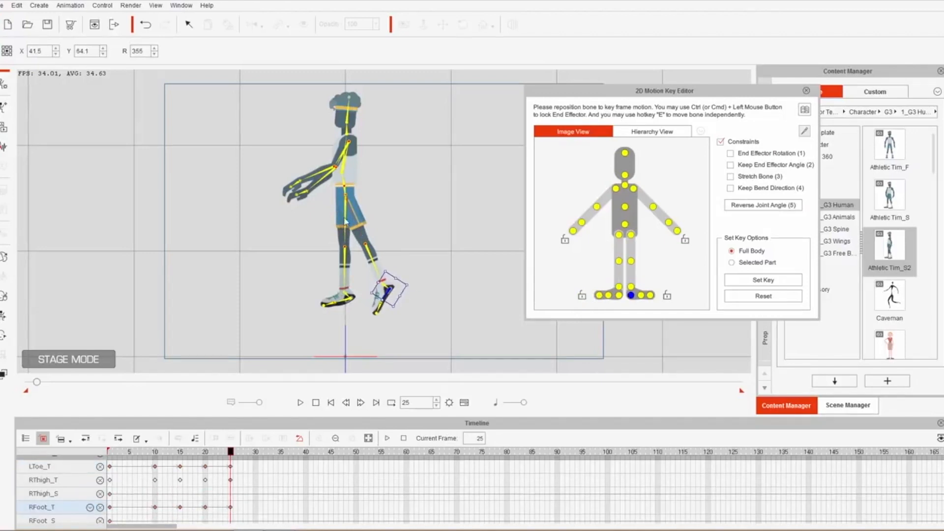
Swing the right leg forward at frame 25, rotating the thigh to 21 and tilting the foot to 358
click(349, 211)
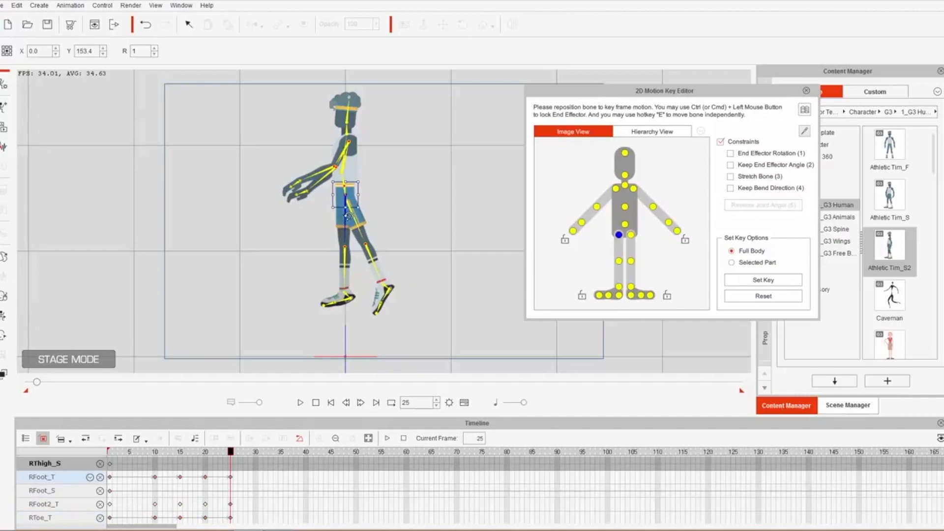
drag(348, 215, 342, 218)
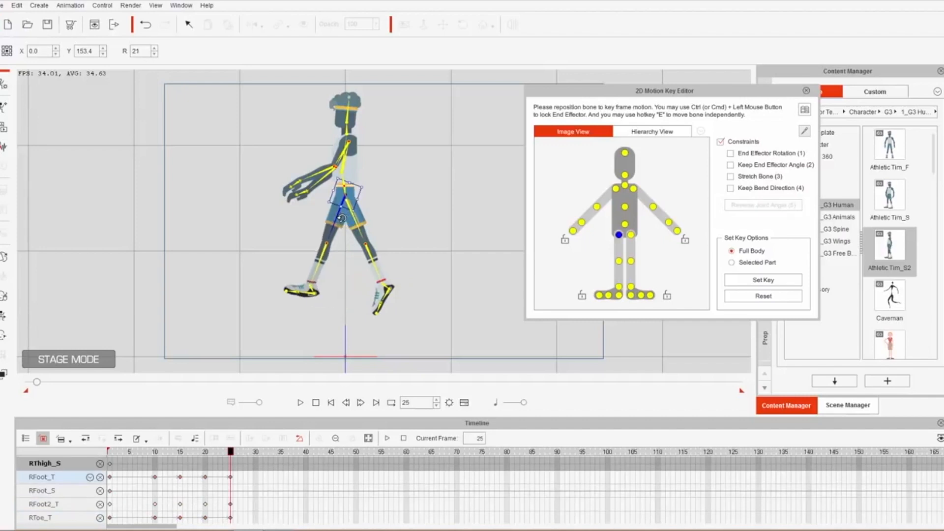
click(309, 295)
drag(340, 291, 339, 292)
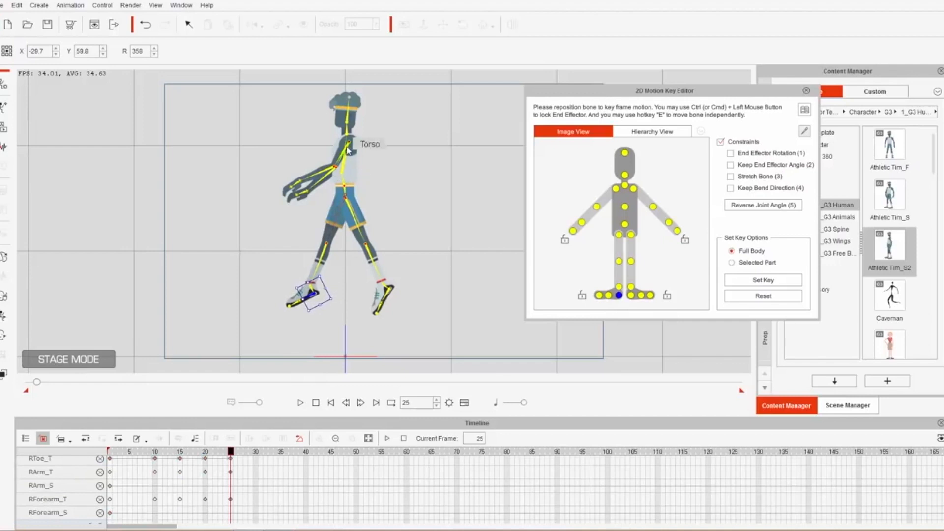
Raise the right arm at frame 25, bending the forearm upward to 94 and rotating the hand to 324
click(615, 190)
drag(362, 157, 348, 157)
click(596, 208)
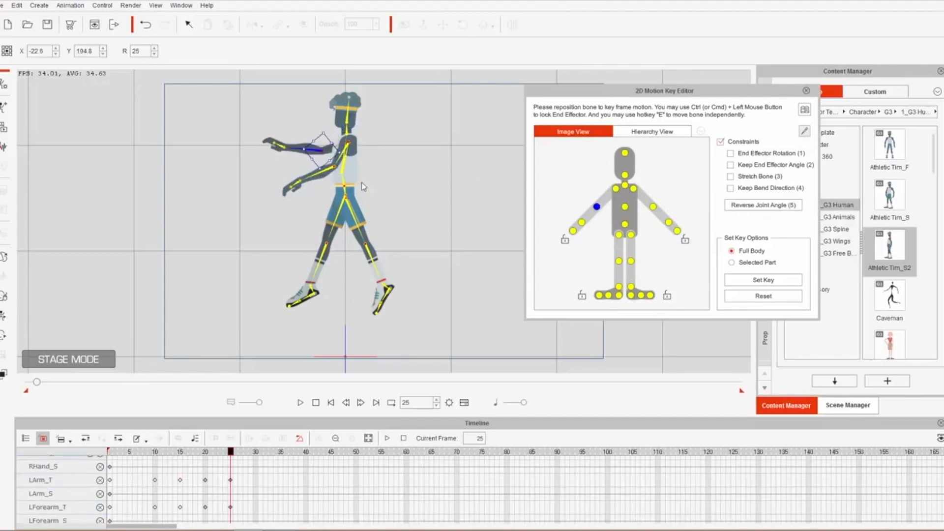
drag(305, 164, 282, 135)
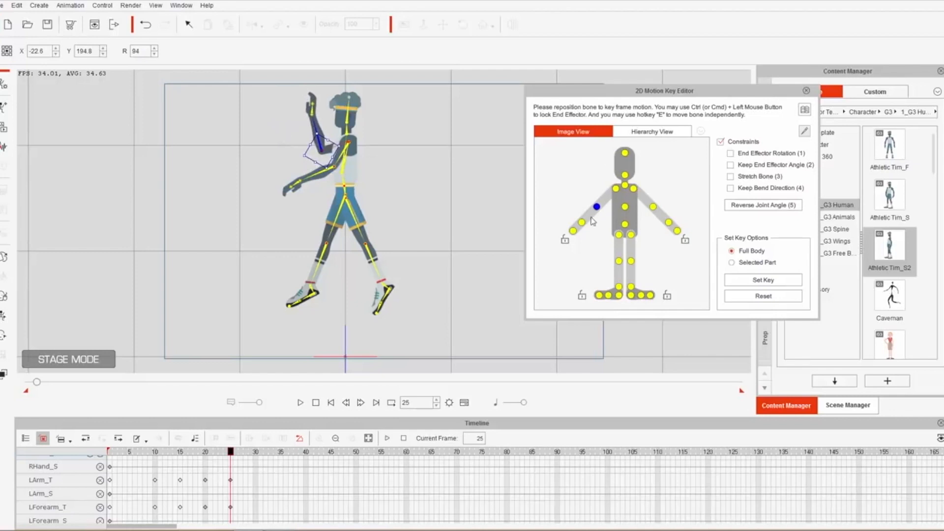
click(583, 224)
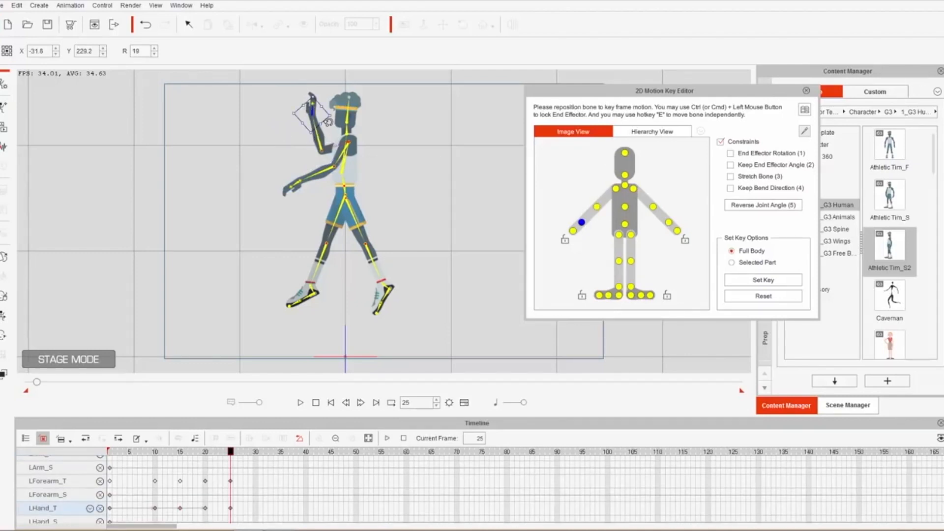
drag(328, 122, 335, 101)
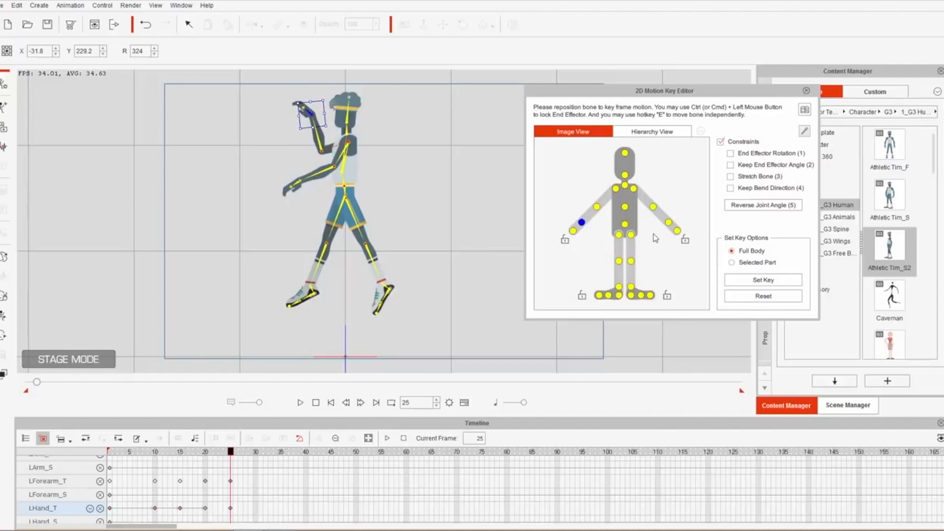
Raise the left arm at frame 25 beside the right one, bending the forearm up to 82 and rotating the hand to 316
click(653, 206)
click(634, 188)
drag(372, 164, 309, 123)
click(653, 206)
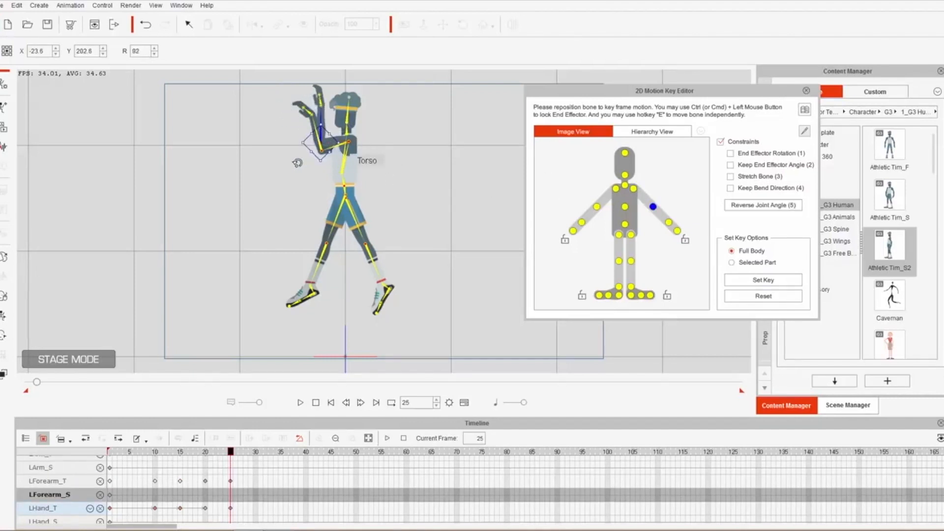
click(329, 112)
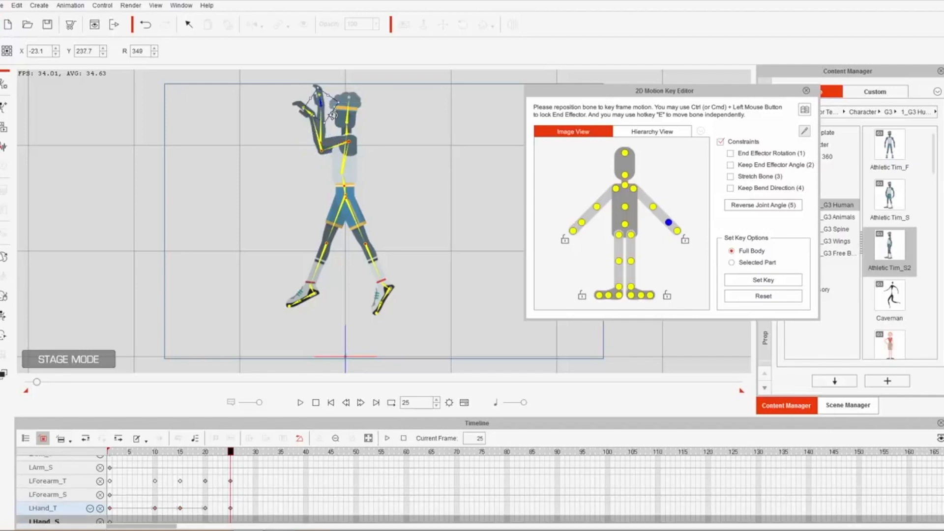
mouse_move(335, 121)
mouse_down()
mouse_move(346, 95)
mouse_move(348, 114)
mouse_up()
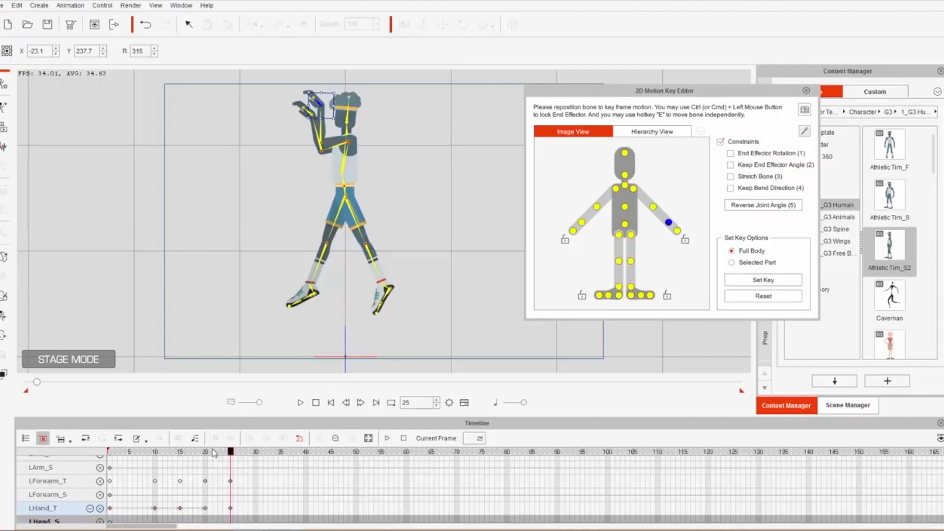
Play back the stand-up and jump animation, then return the playhead to frame 25
key(space)
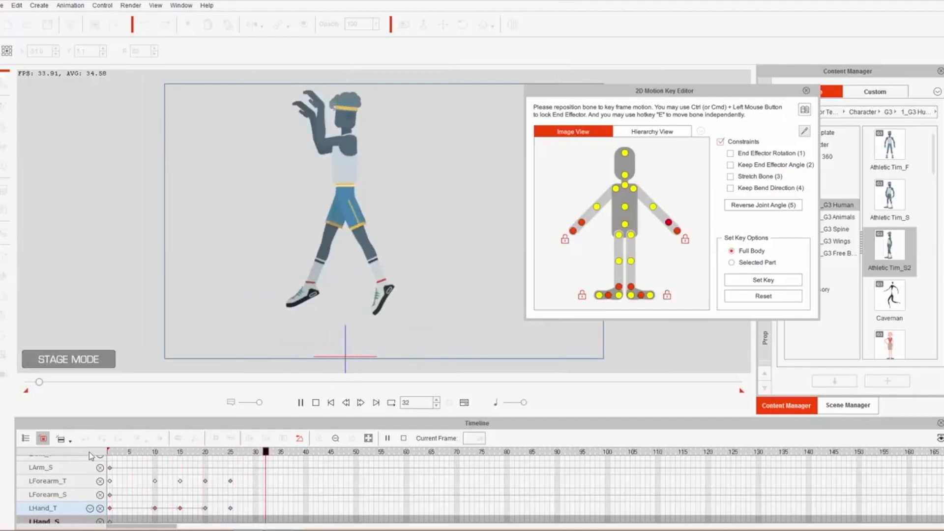
key(space)
drag(212, 452, 231, 460)
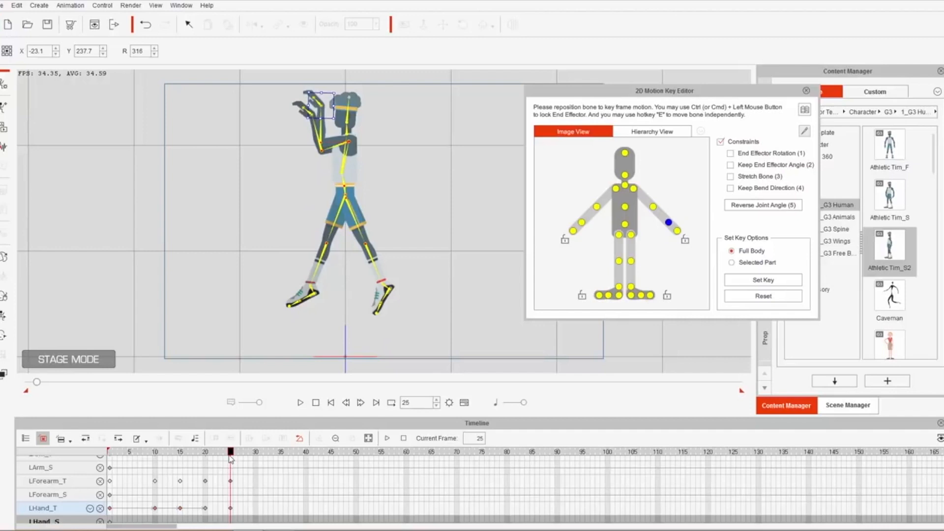
Apply a Decelerate transition curve with strength 70 to the Transform key at frame 25
scroll(246, 481, down, 5)
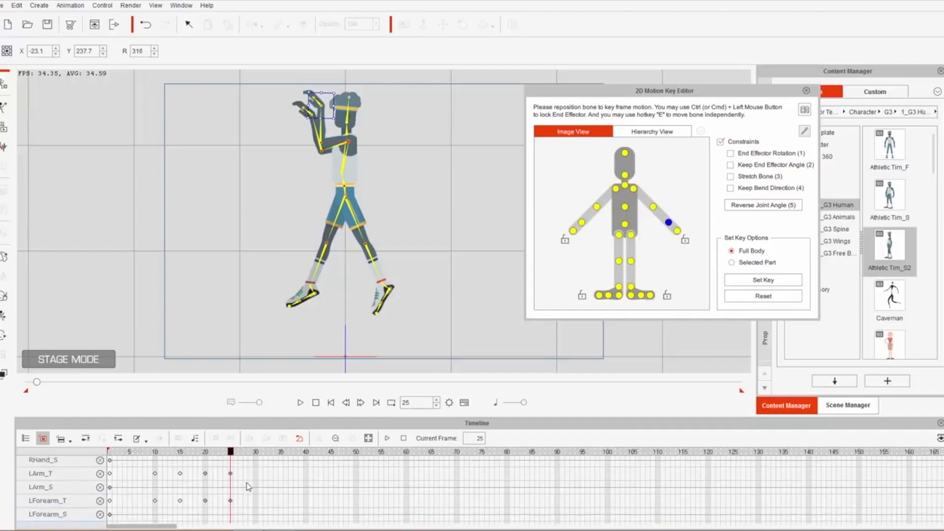
scroll(249, 487, down, 6)
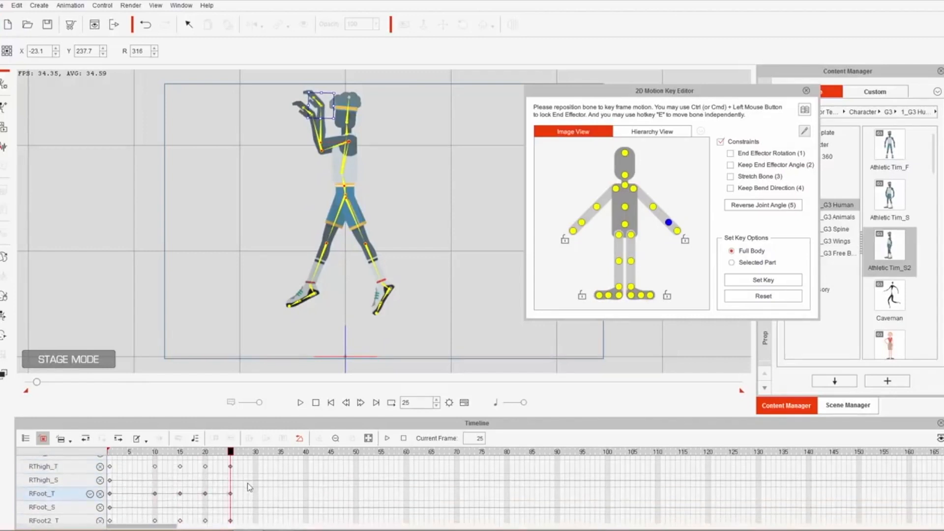
scroll(249, 488, up, 10)
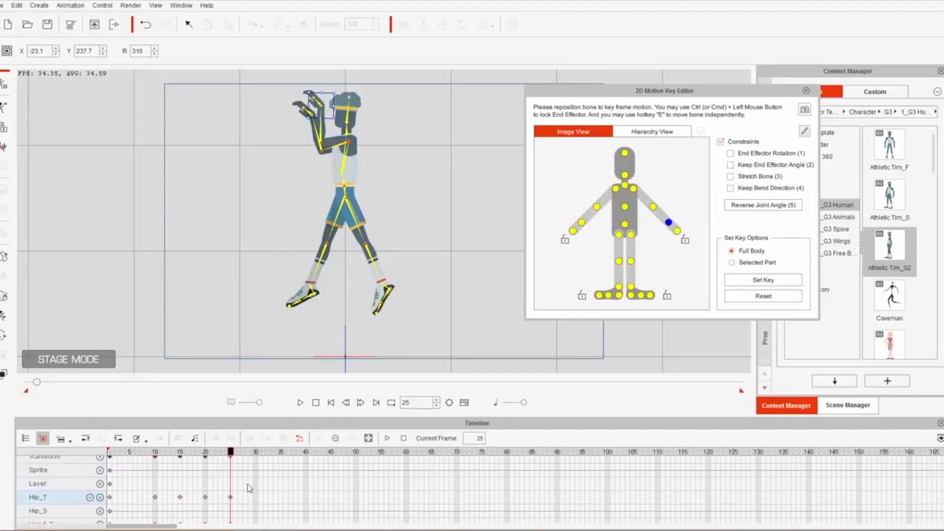
scroll(247, 484, down, 1)
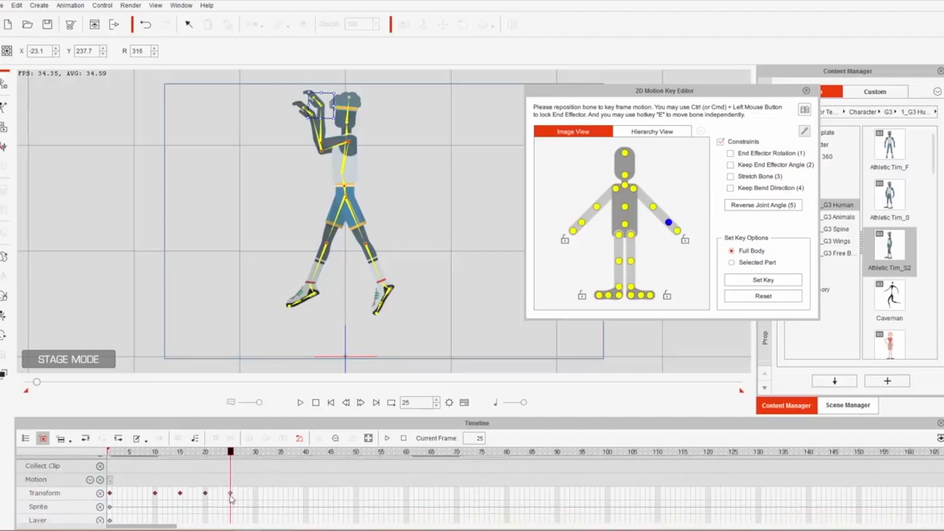
click(231, 497)
right_click(231, 497)
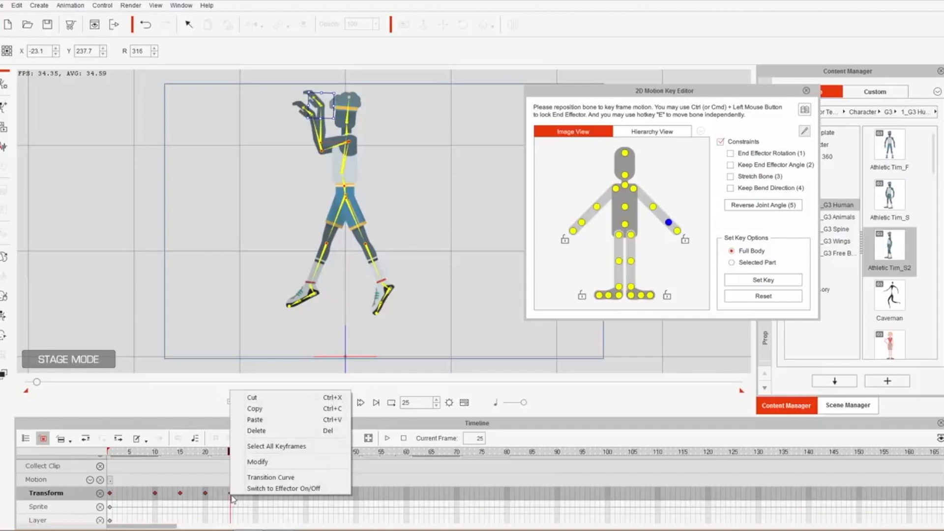
click(272, 477)
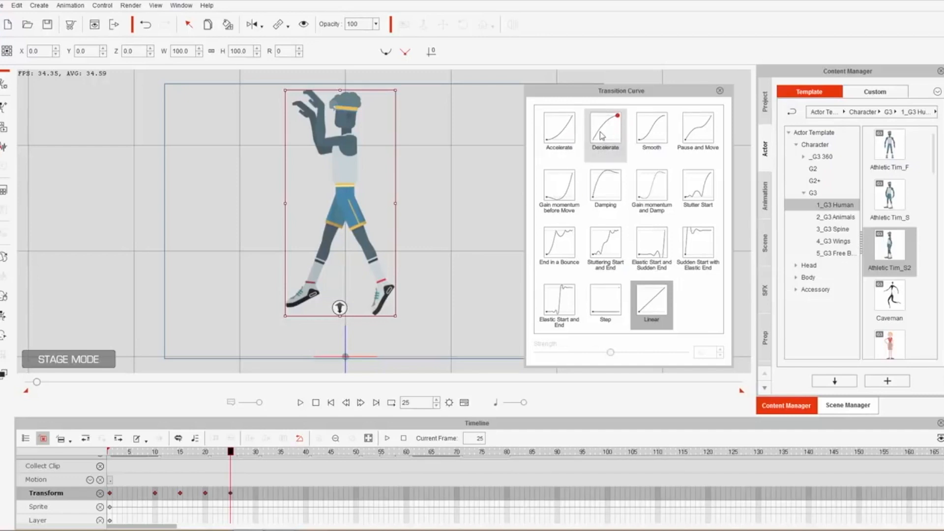
click(603, 137)
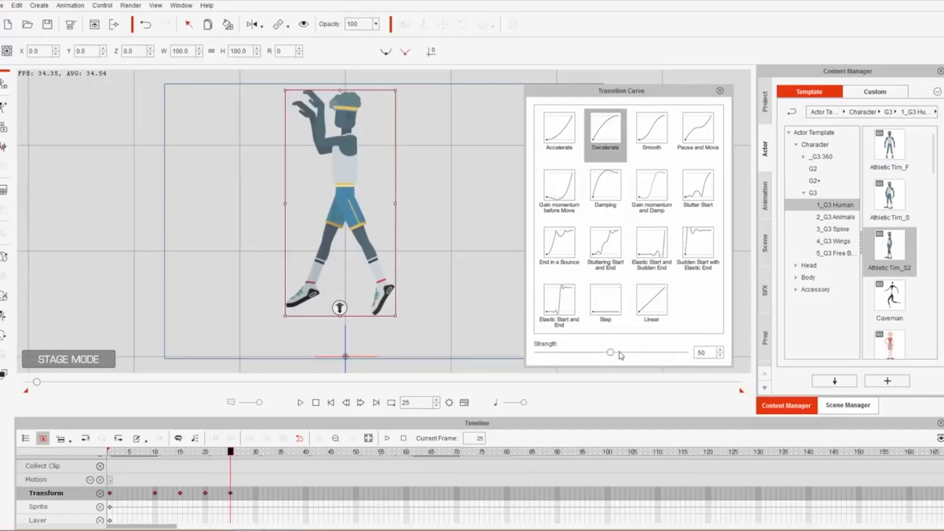
drag(614, 357, 647, 357)
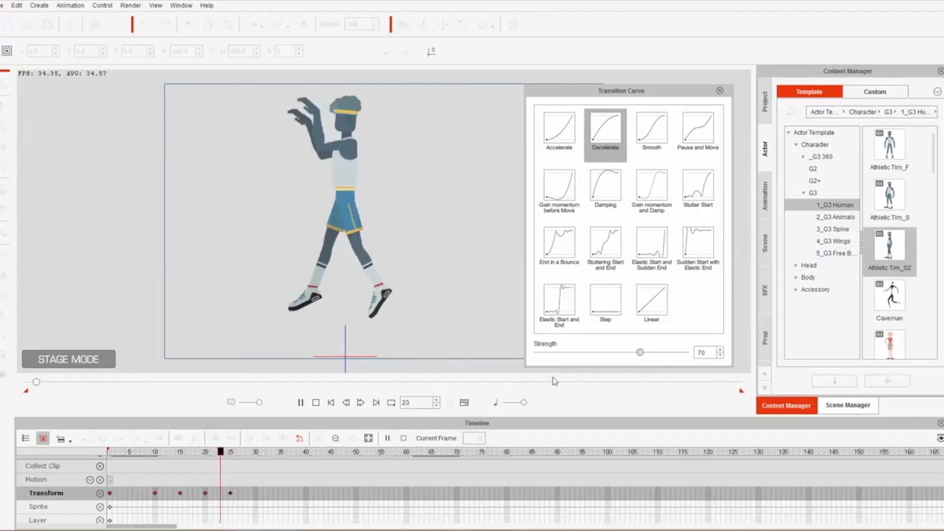
Play back the animation and scrub past frame 25 to review the decelerated jump
key(space)
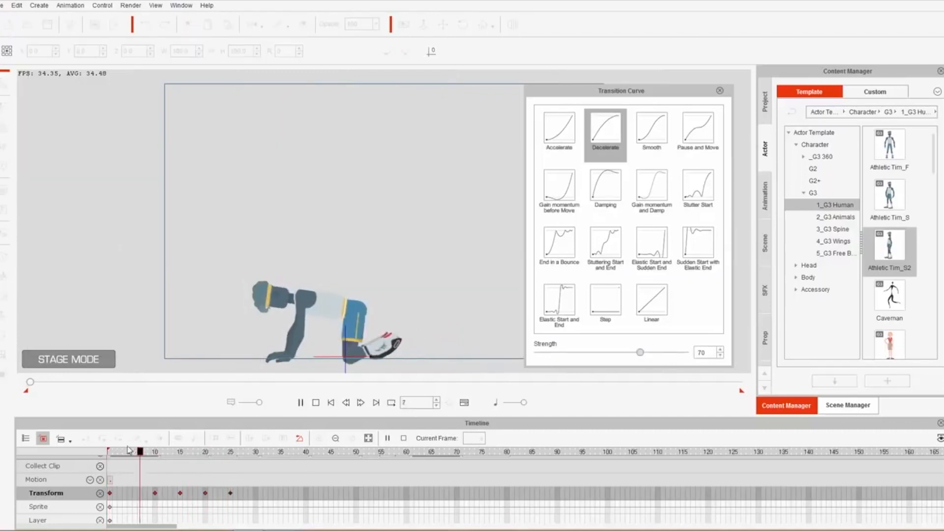
key(space)
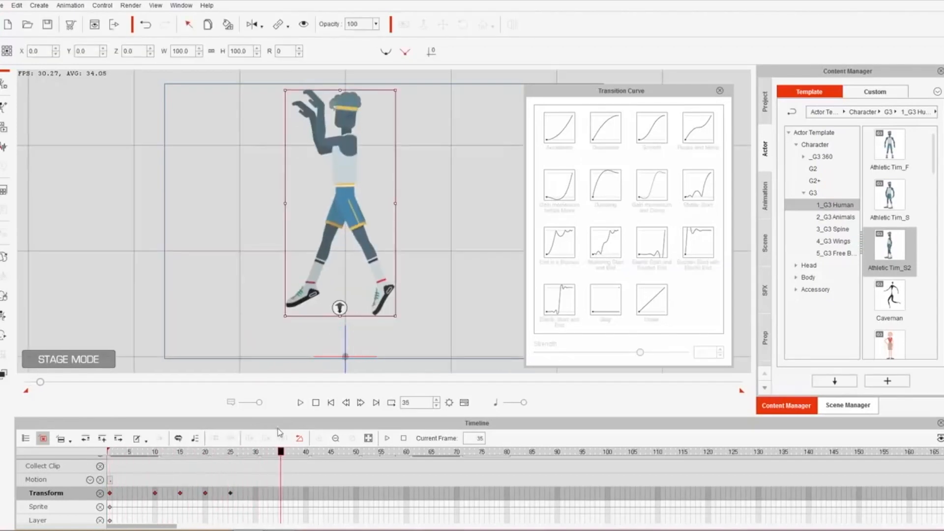
drag(235, 459, 260, 459)
Copy the standing pose's Transform key from frame 20 to frame 30 as the landing
click(205, 493)
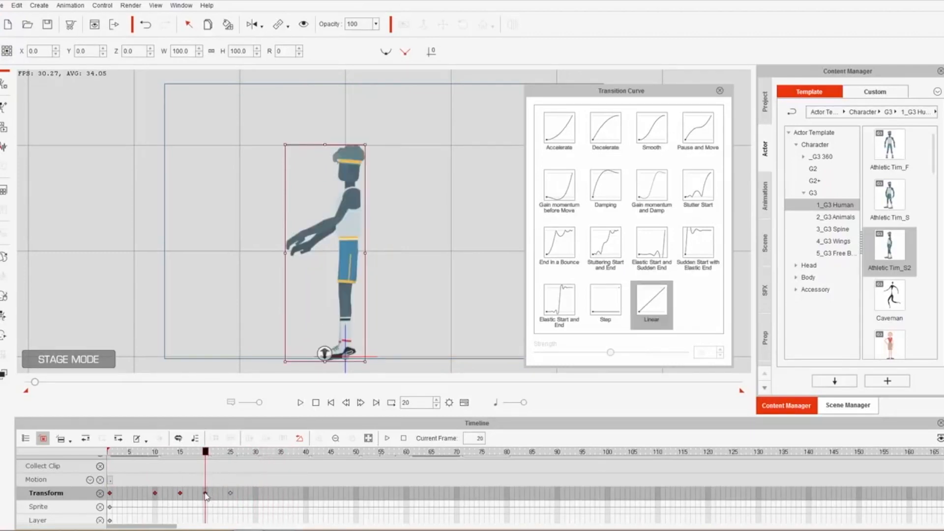
right_click(206, 494)
click(242, 412)
click(272, 497)
click(259, 500)
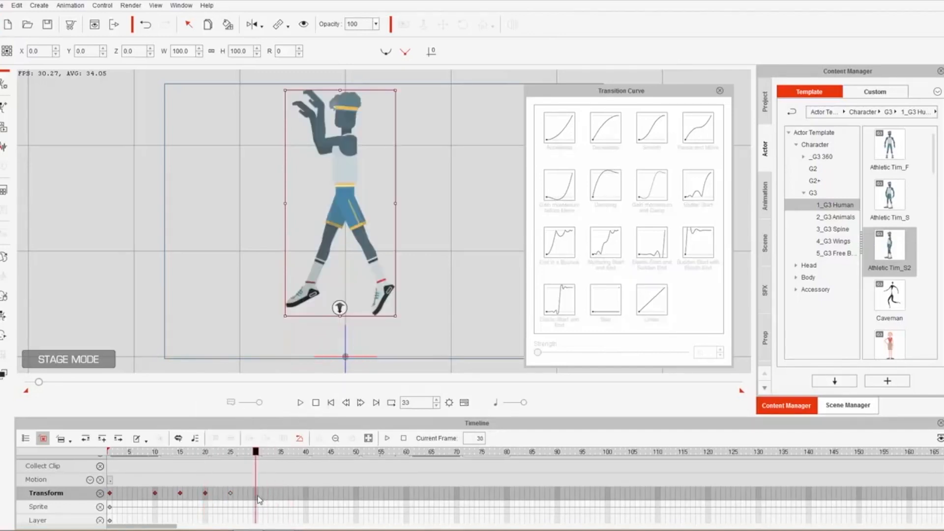
key(ctrl+v)
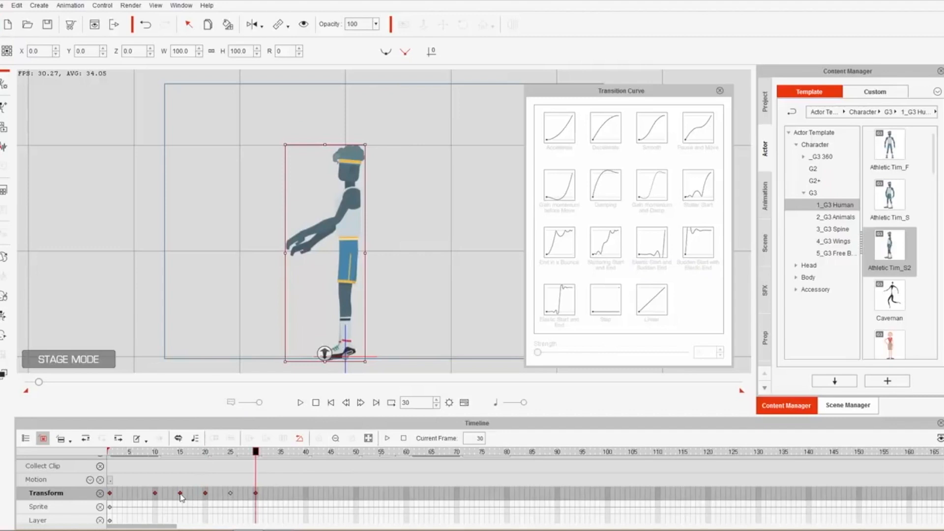
Copy the crouch key at frame 15 to frame 35 and the tuck-in key at frame 10 to frame 40
click(180, 493)
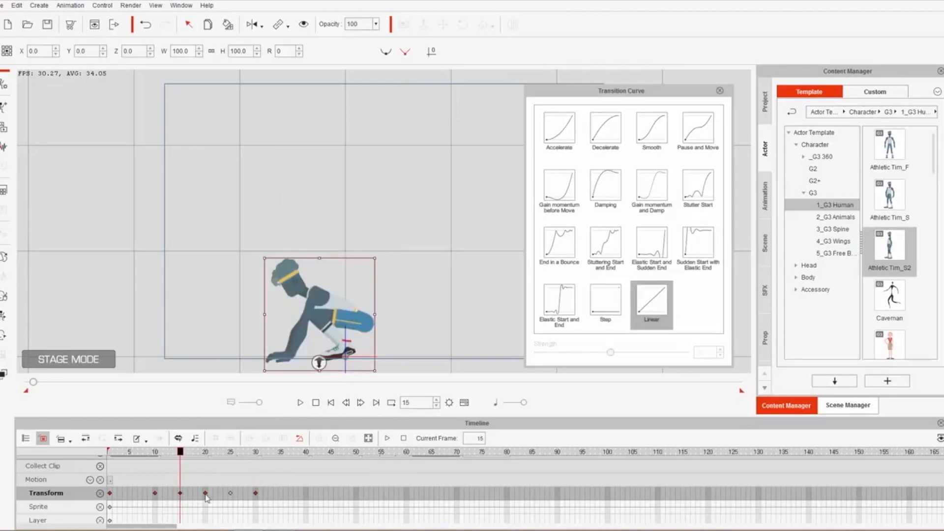
click(279, 494)
key(ctrl+v)
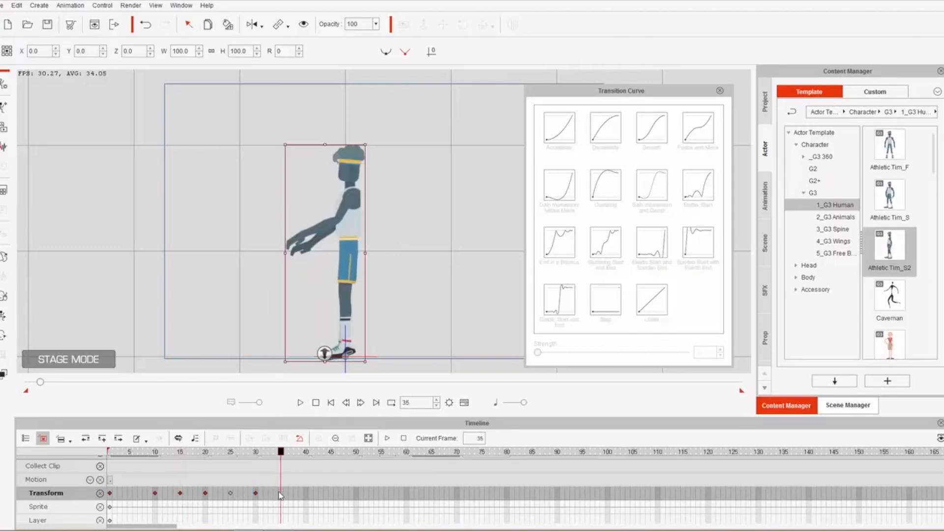
click(155, 494)
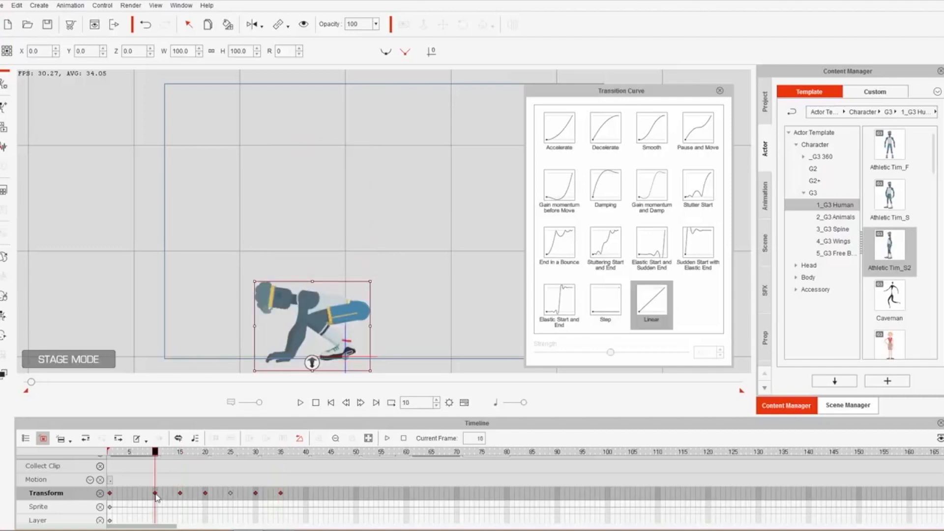
click(304, 492)
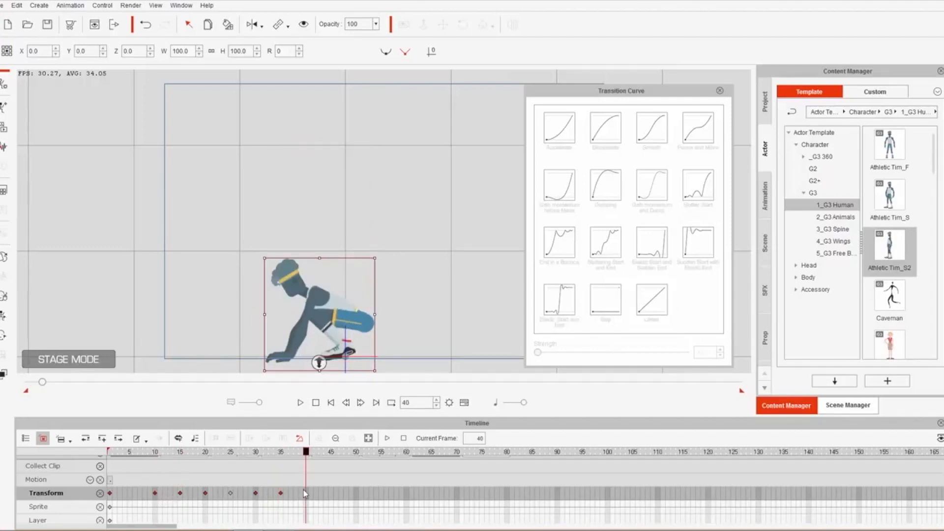
key(ctrl+v)
Copy the starting plank pose's Transform key from frame 1 to frame 50
click(110, 493)
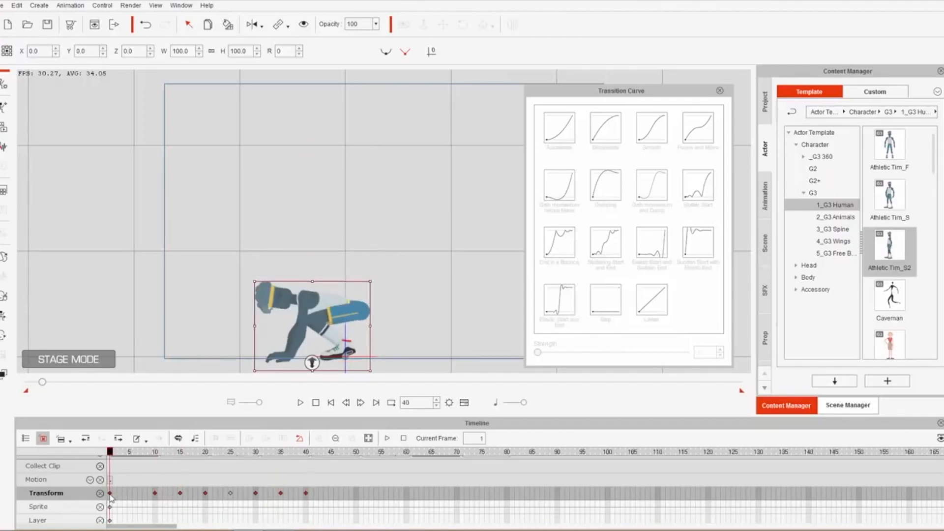
click(356, 492)
key(ctrl+v)
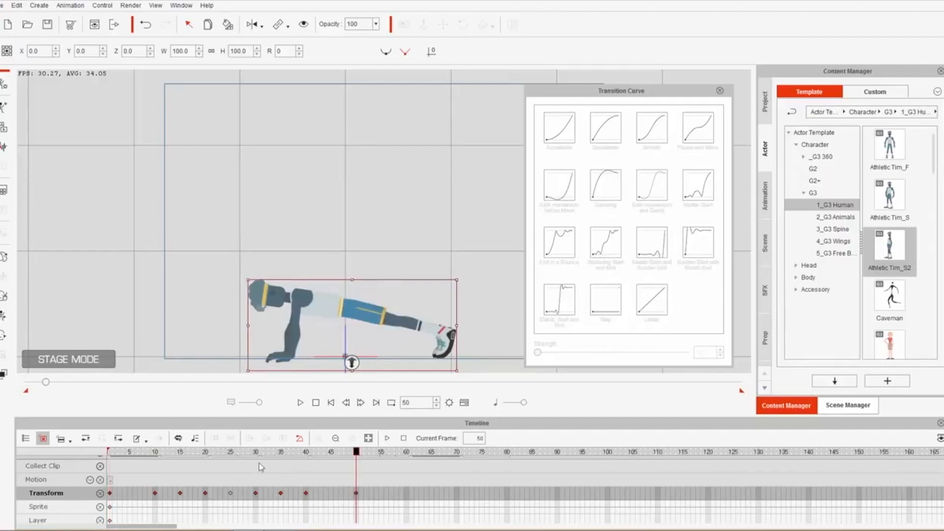
Play back the full burpee cycle, including the jump and the return to the plank
key(space)
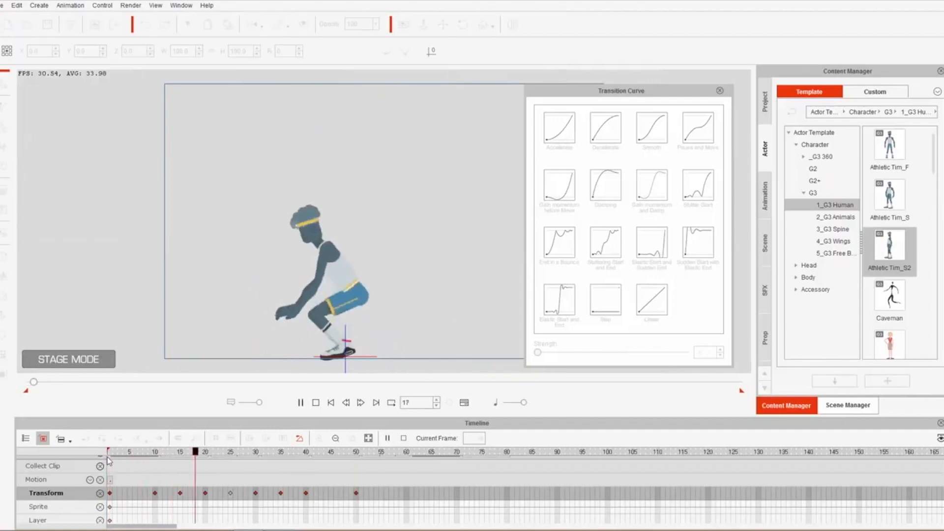
key(space)
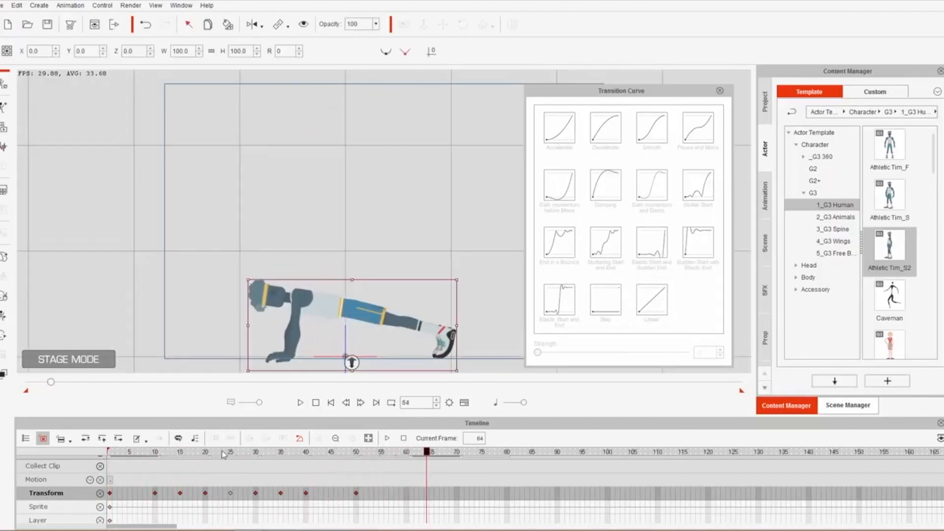
click(221, 452)
key(space)
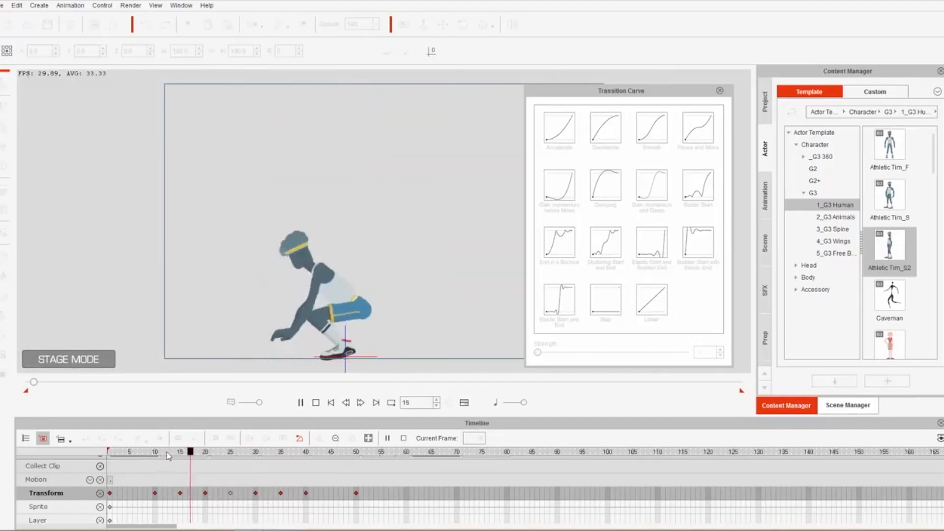
key(space)
Apply an Accelerate transition curve to the landing's Transform key at frame 30
drag(207, 456, 256, 457)
click(256, 493)
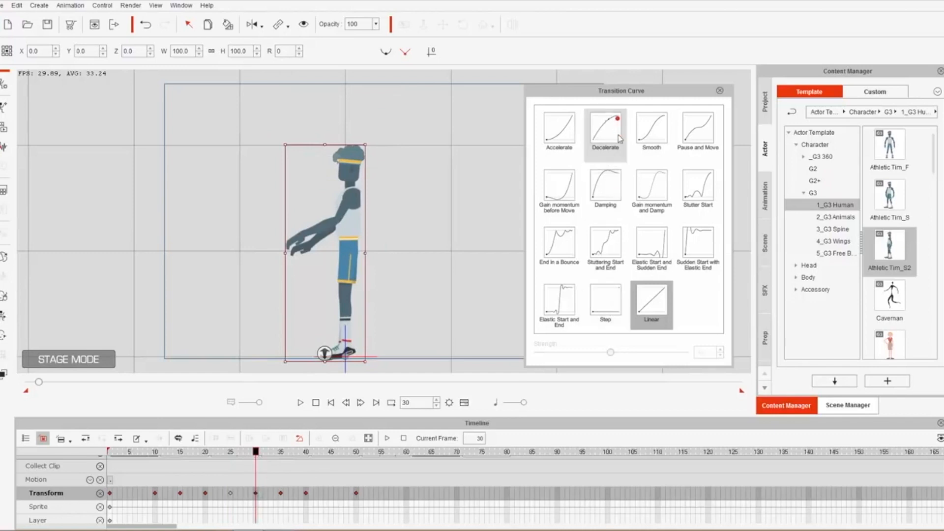
click(563, 144)
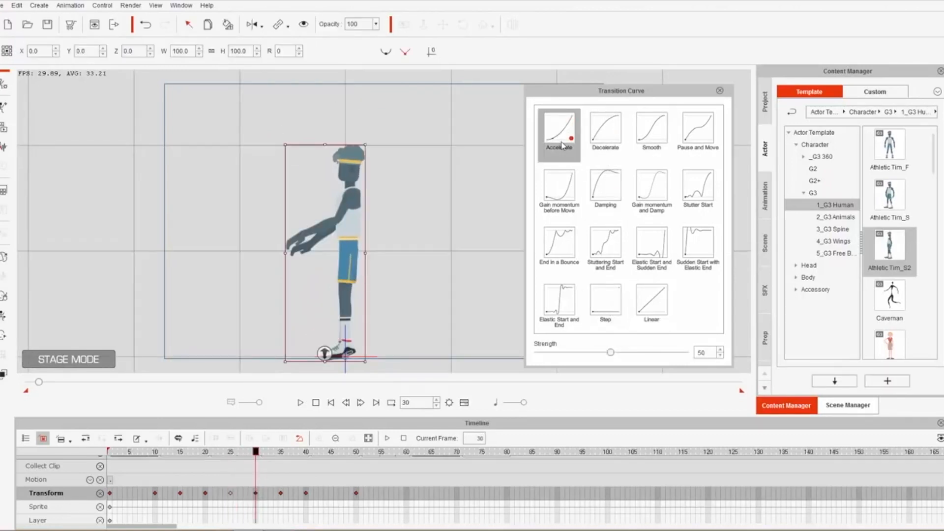
Replay the burpee animation from the start several times to review the accelerated landing
key(space)
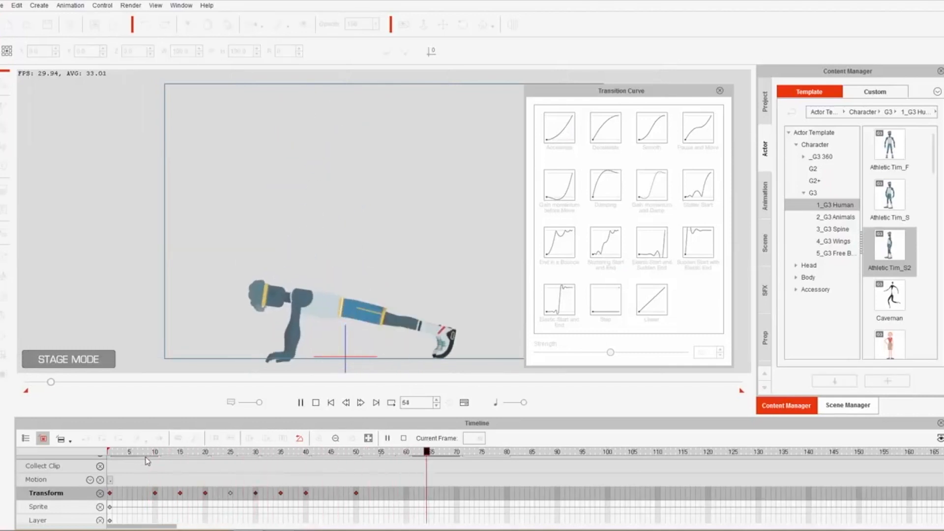
key(space)
drag(142, 452, 97, 454)
key(space)
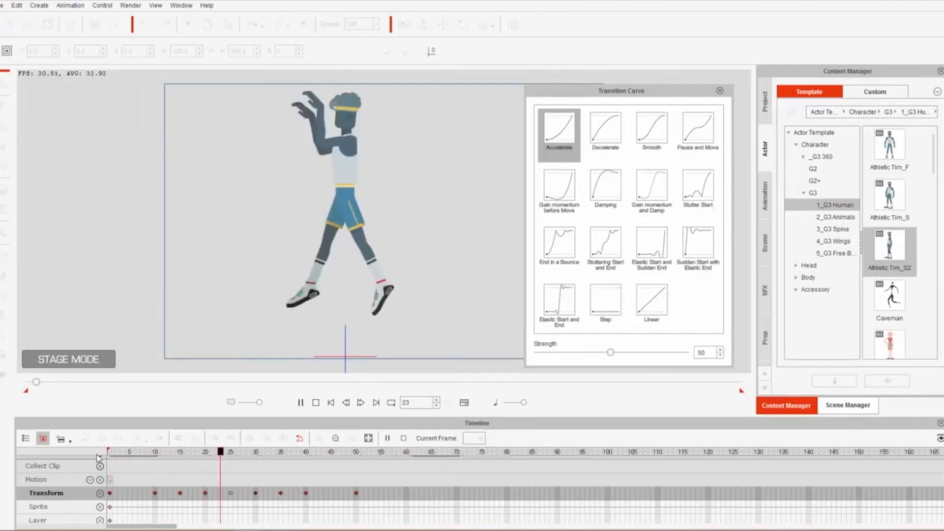
key(space)
drag(136, 453, 98, 456)
key(space)
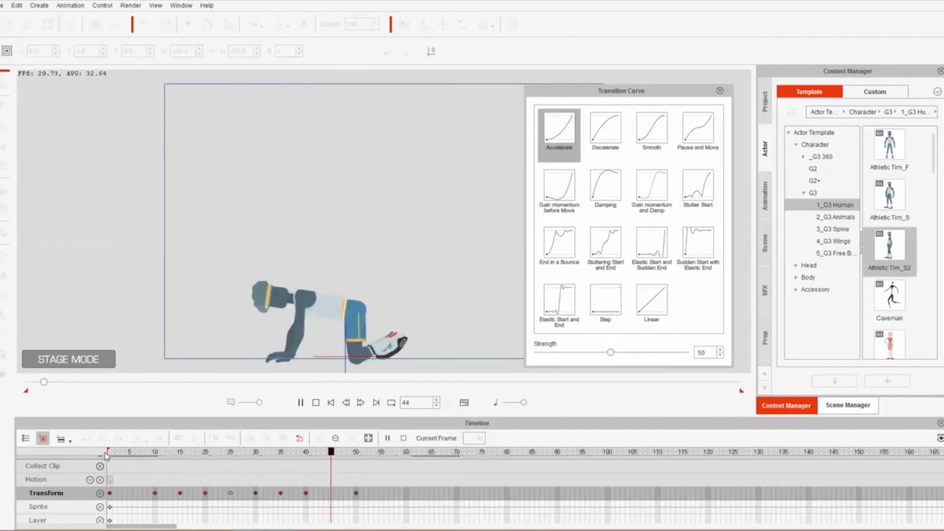
key(space)
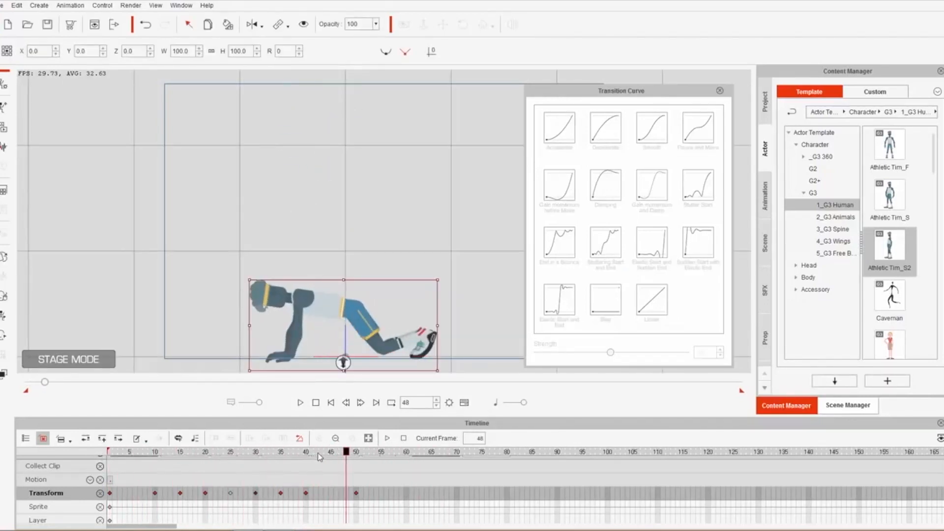
Collect frames 1 to 50 as a clip and transfer it to the action menu under the name Burpee
click(356, 454)
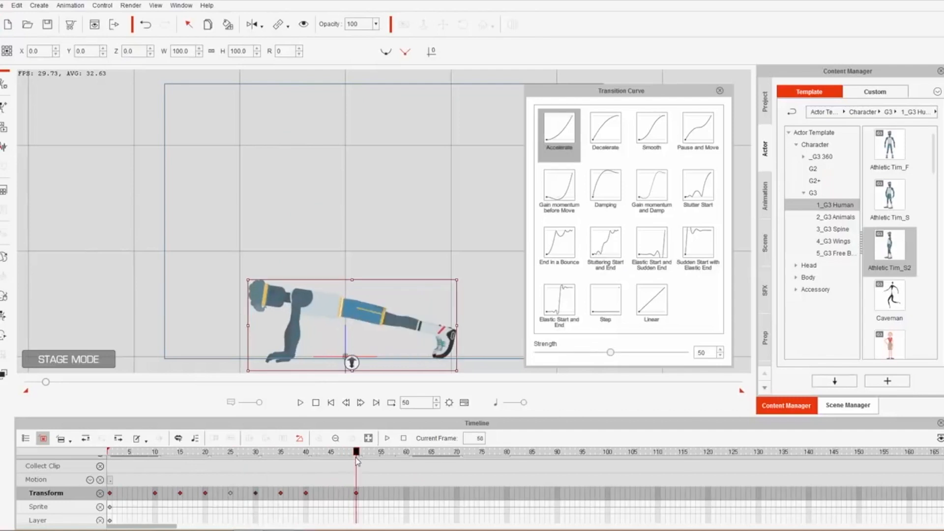
drag(357, 473, 109, 467)
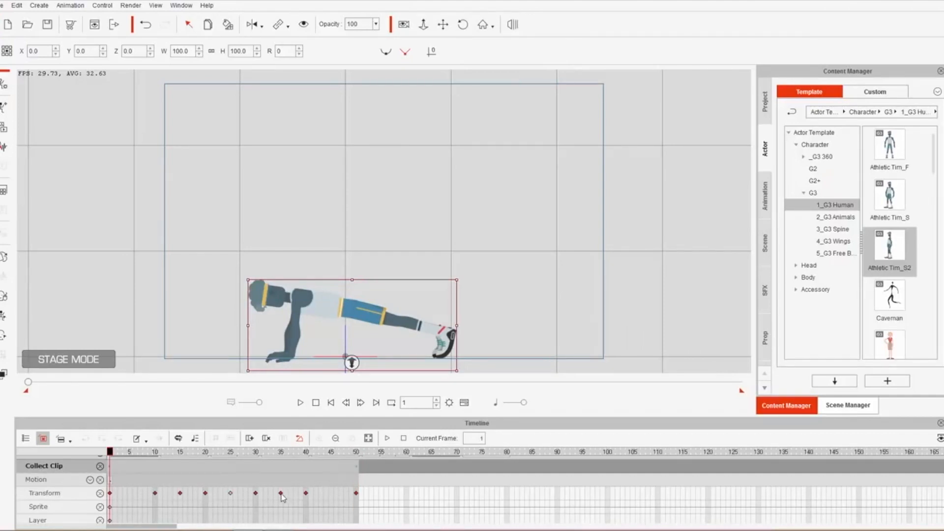
right_click(250, 468)
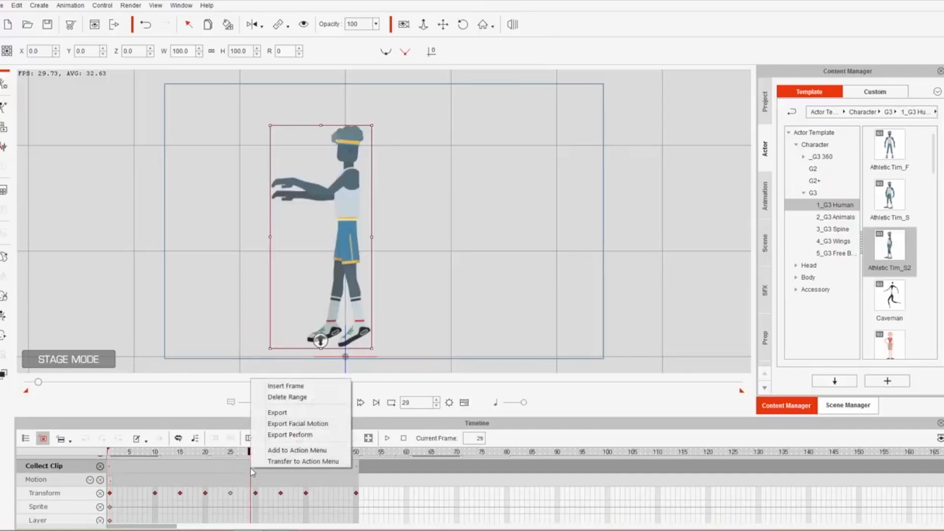
click(294, 461)
text(Burpee)
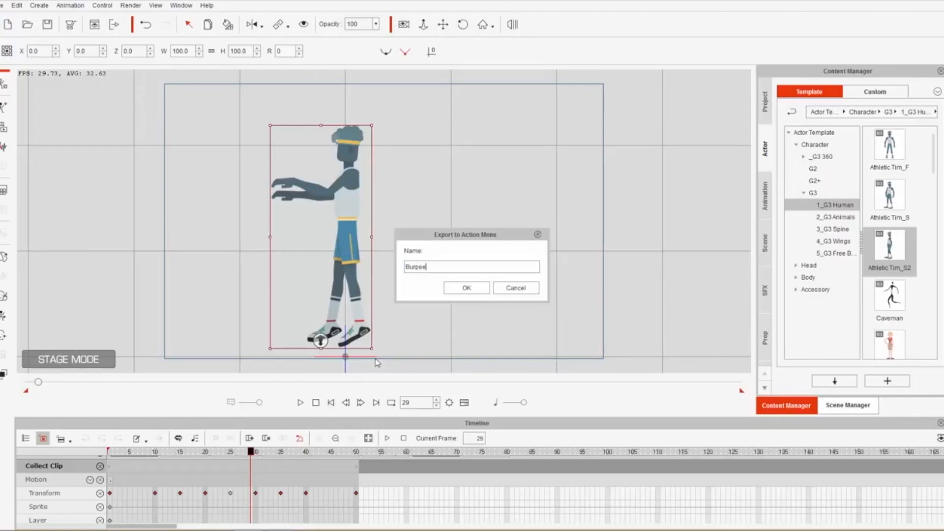
key(Return)
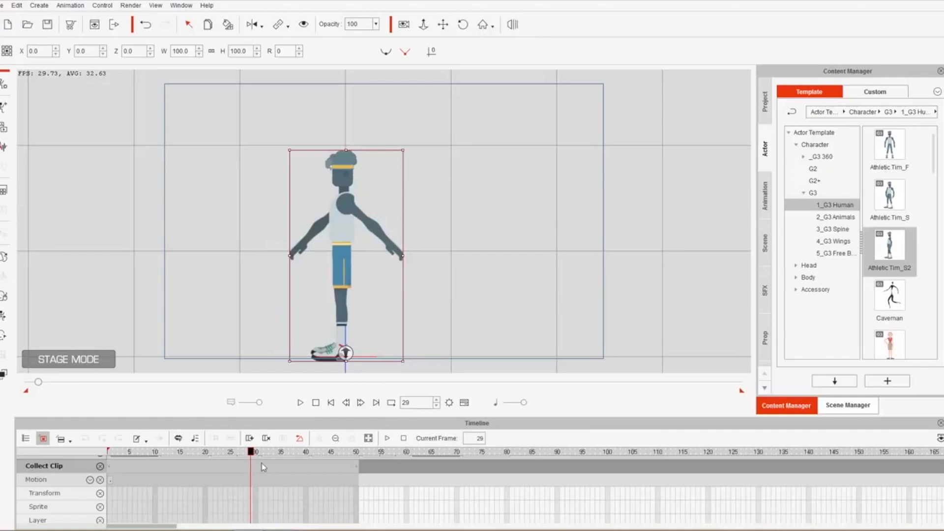
Apply the Pushup action from the character's action menu at frame 1 and let it play through
drag(150, 453, 71, 455)
click(151, 453)
drag(159, 455, 89, 449)
right_click(345, 241)
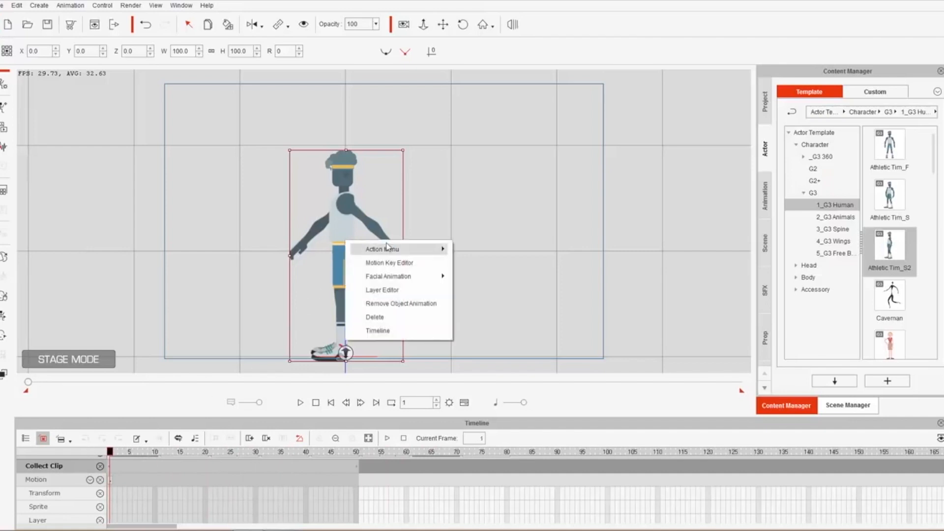
mouse_move(391, 250)
click(487, 265)
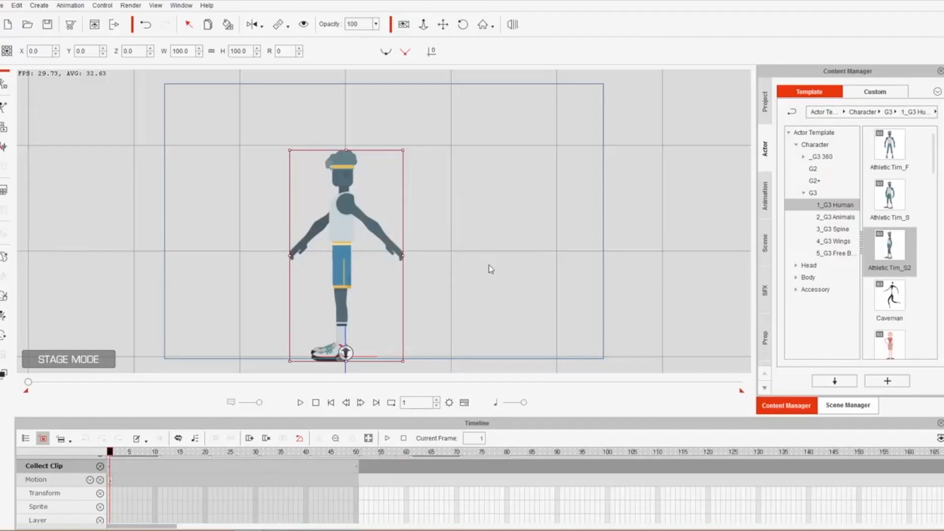
key(space)
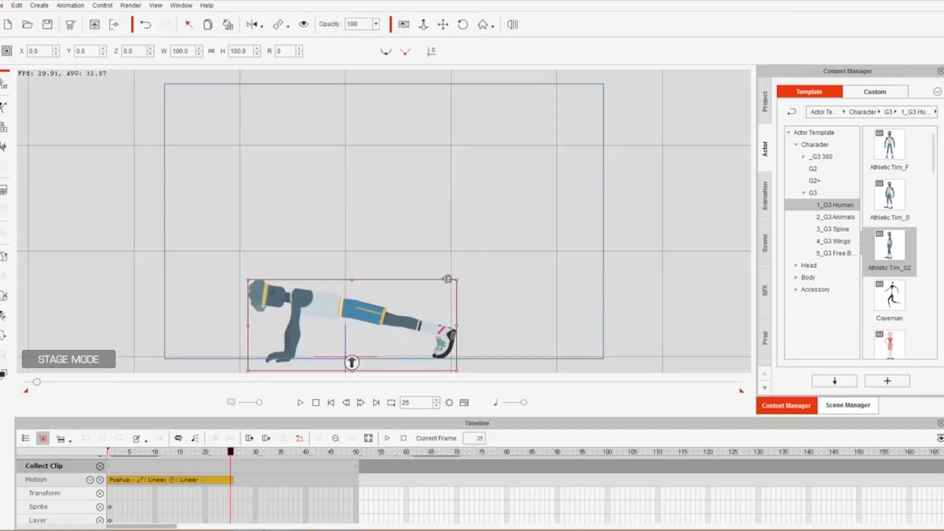
Add the Starting Position action to the character's motion track directly after the Pushup clip
right_click(409, 303)
mouse_move(459, 318)
click(558, 342)
key(space)
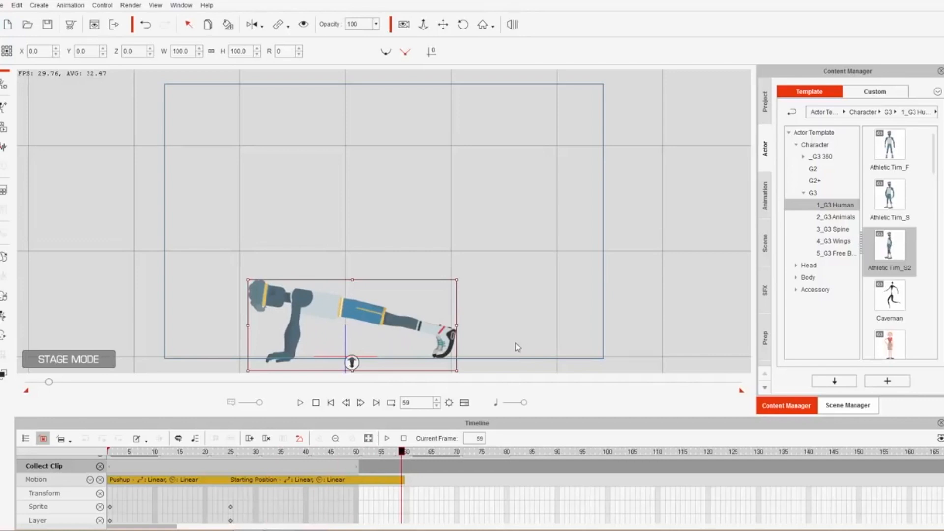
Append the Burpee action after the Starting Position clip and play the combined sequence back from the start
right_click(386, 323)
mouse_move(428, 335)
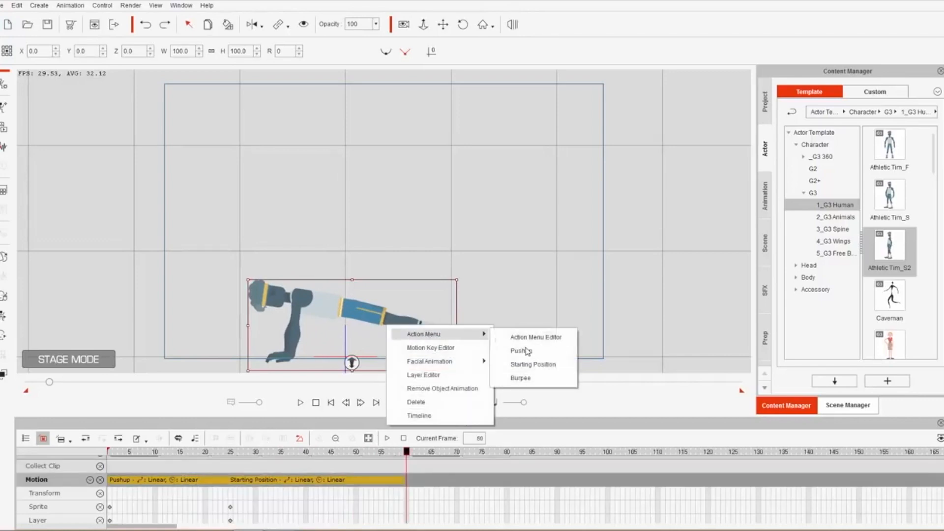
click(530, 380)
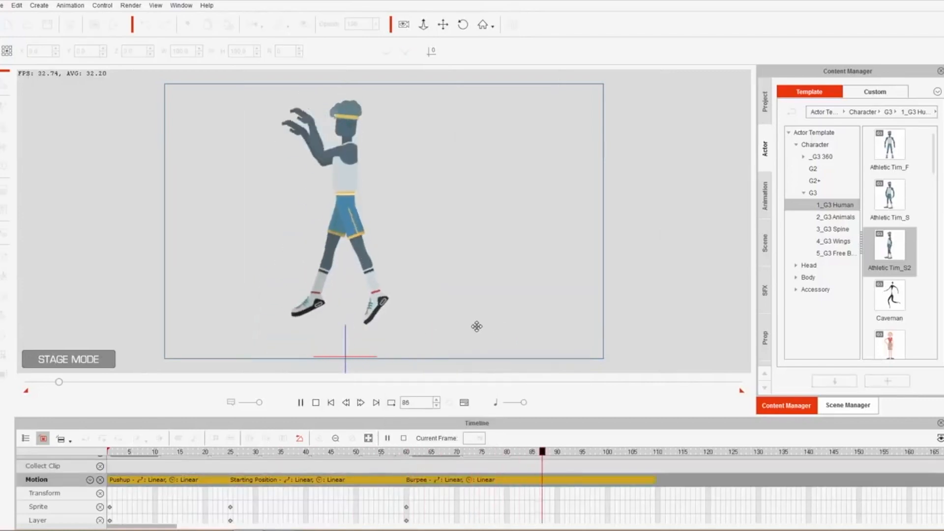
drag(287, 452, 78, 455)
key(space)
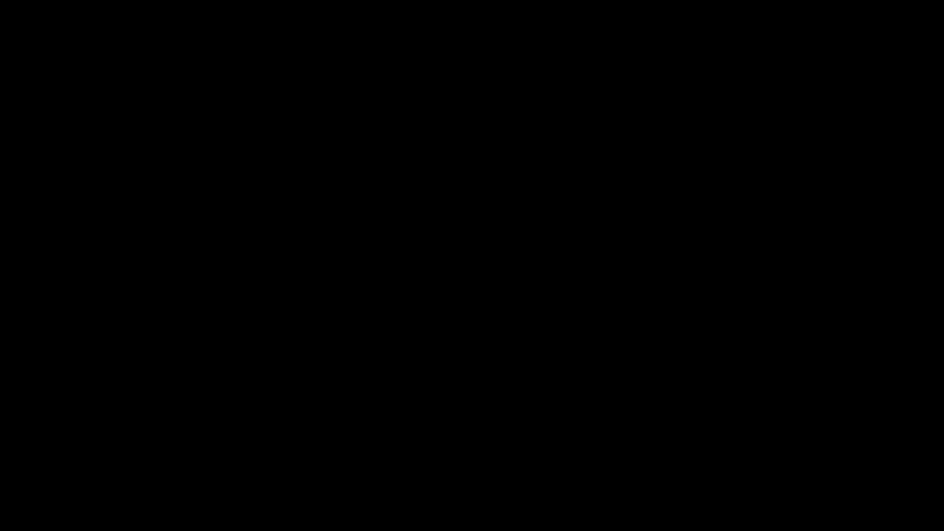